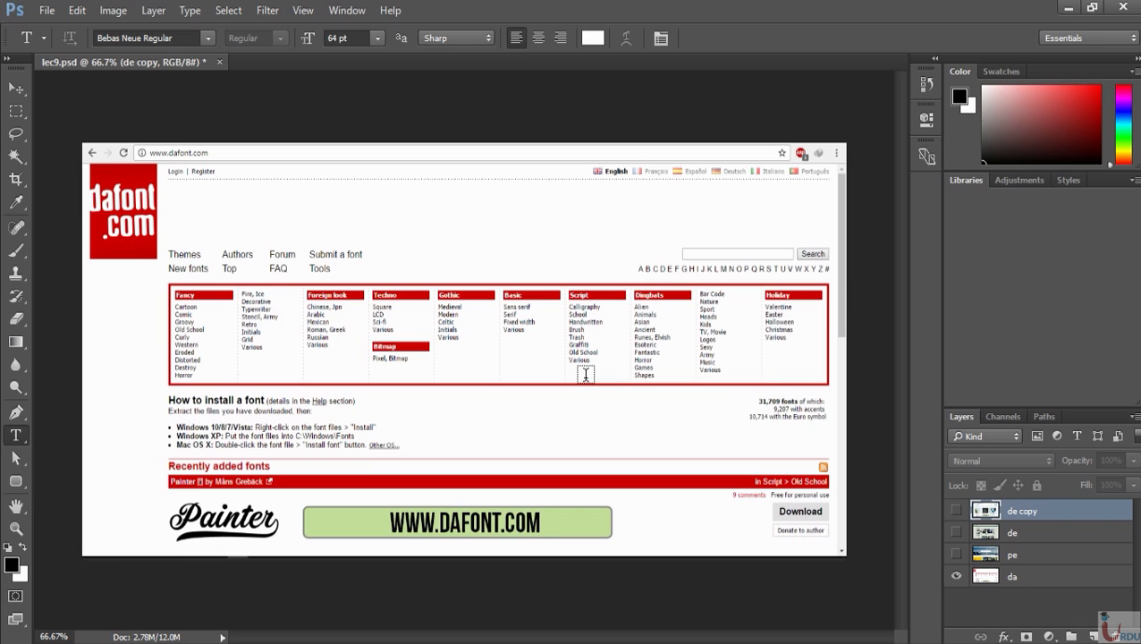
Make the pe, de and de copy layers visible one after another, and switch to the Move tool
{"action": "left_click", "coordinate": [956, 556]}
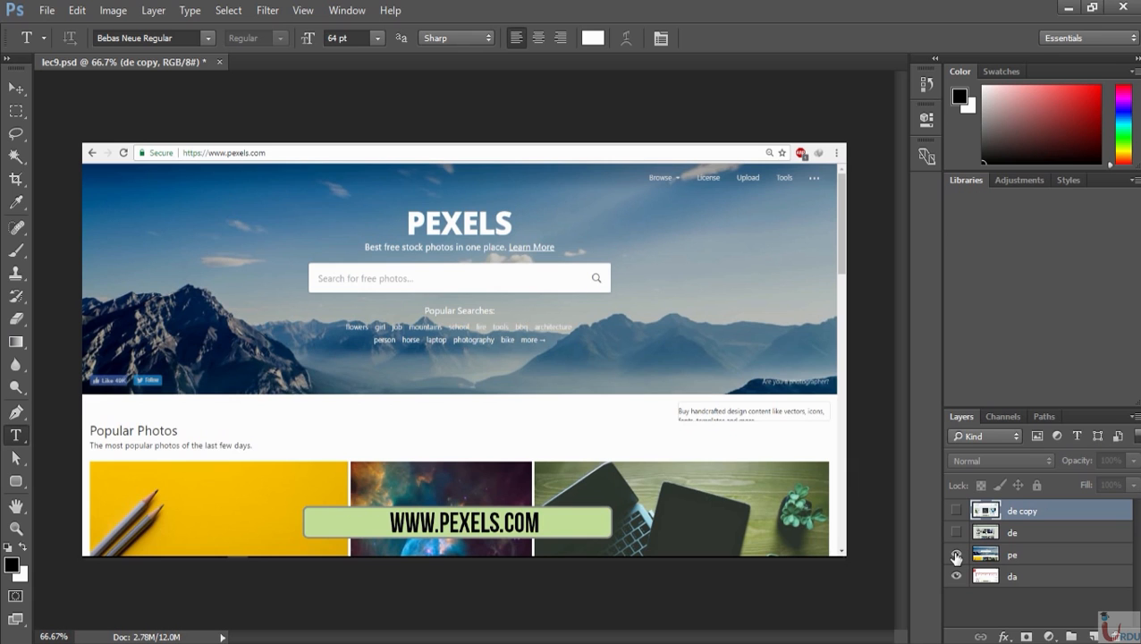
{"action": "left_click", "coordinate": [955, 534]}
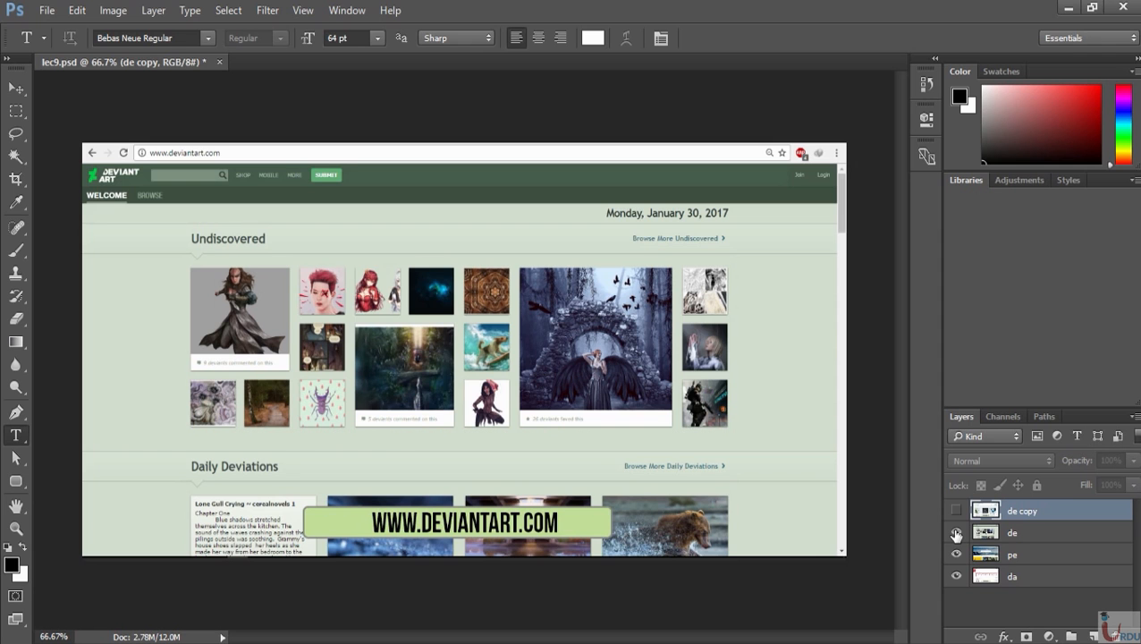
{"action": "left_click", "coordinate": [955, 510]}
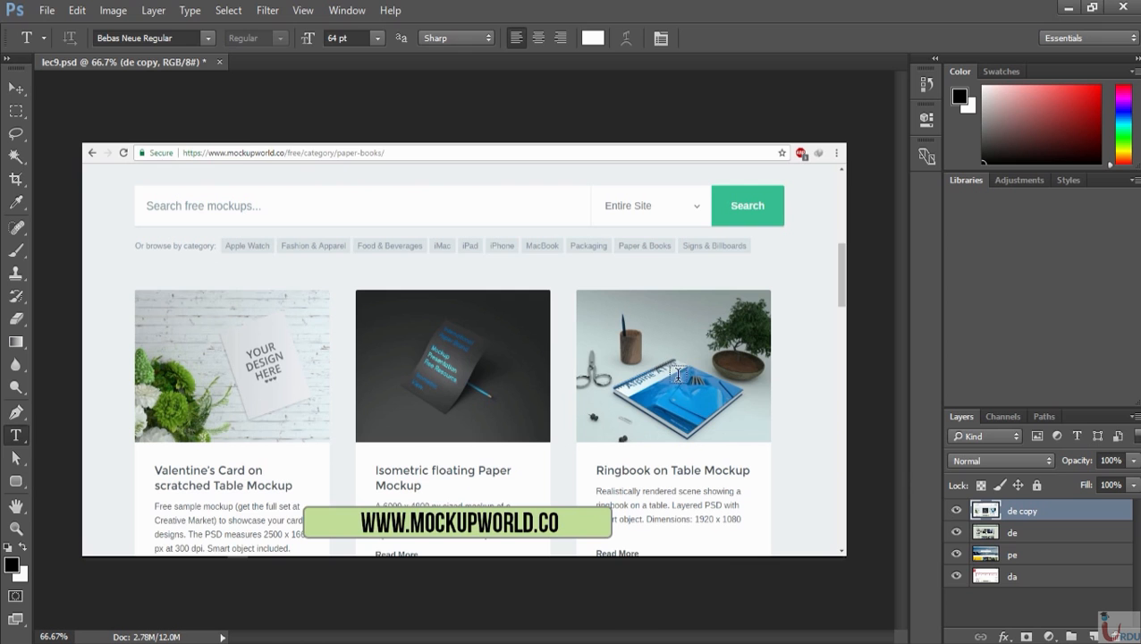
{"action": "key", "text": "v"}
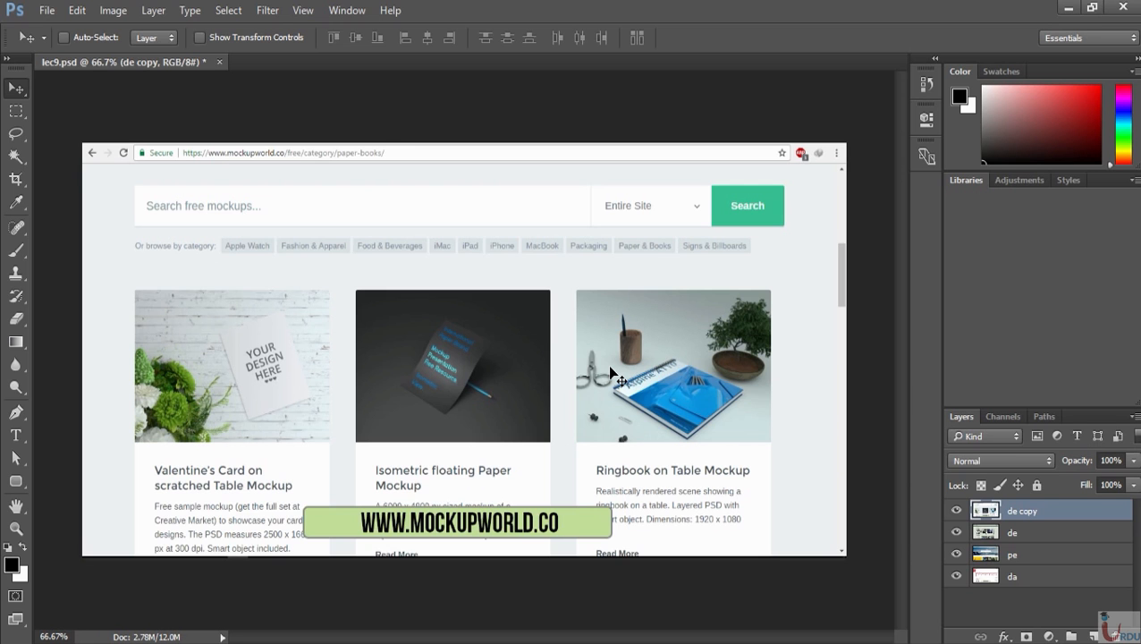
Keep the lec9.psd document open and bring up the Interface section of the Preferences
{"action": "left_click", "coordinate": [219, 62]}
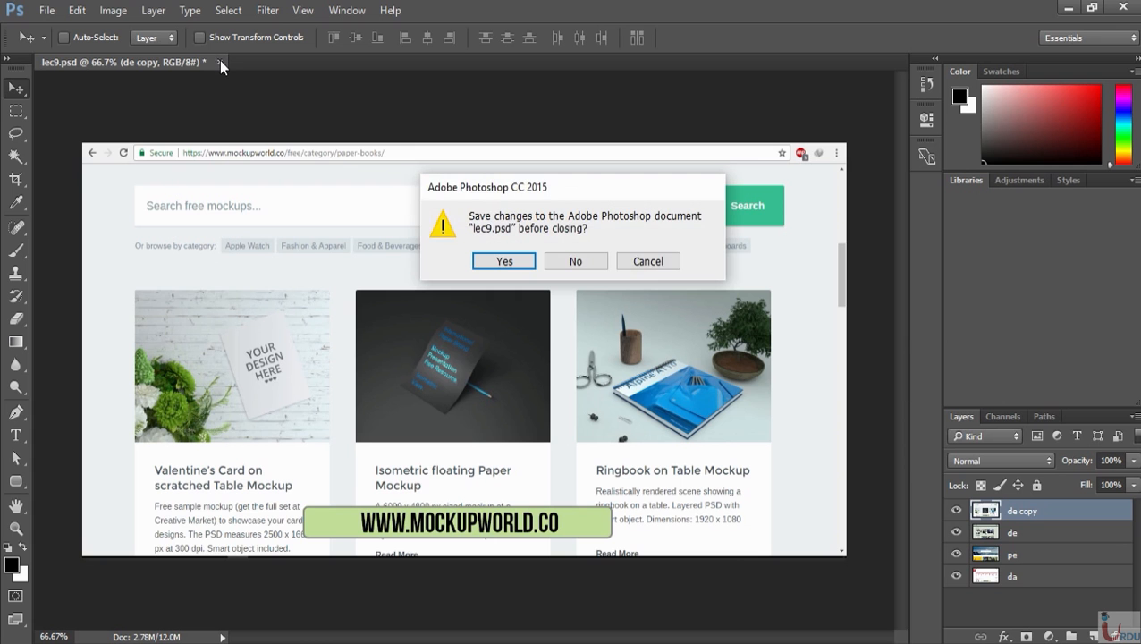
{"action": "left_click", "coordinate": [648, 263]}
{"action": "left_click", "coordinate": [48, 13]}
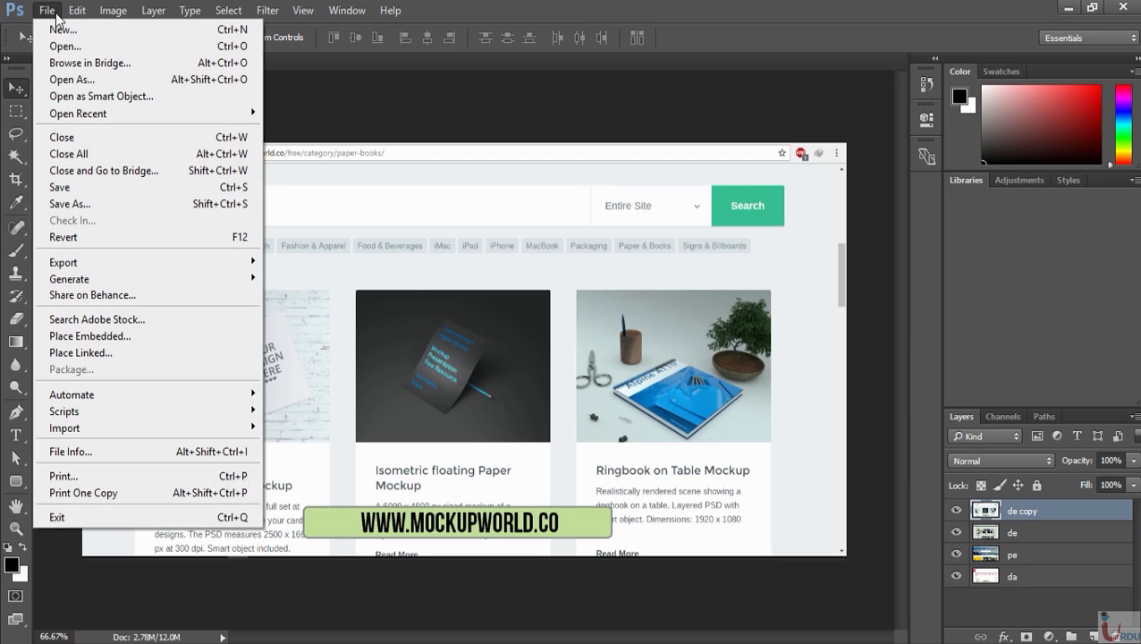
{"action": "mouse_move", "coordinate": [75, 15]}
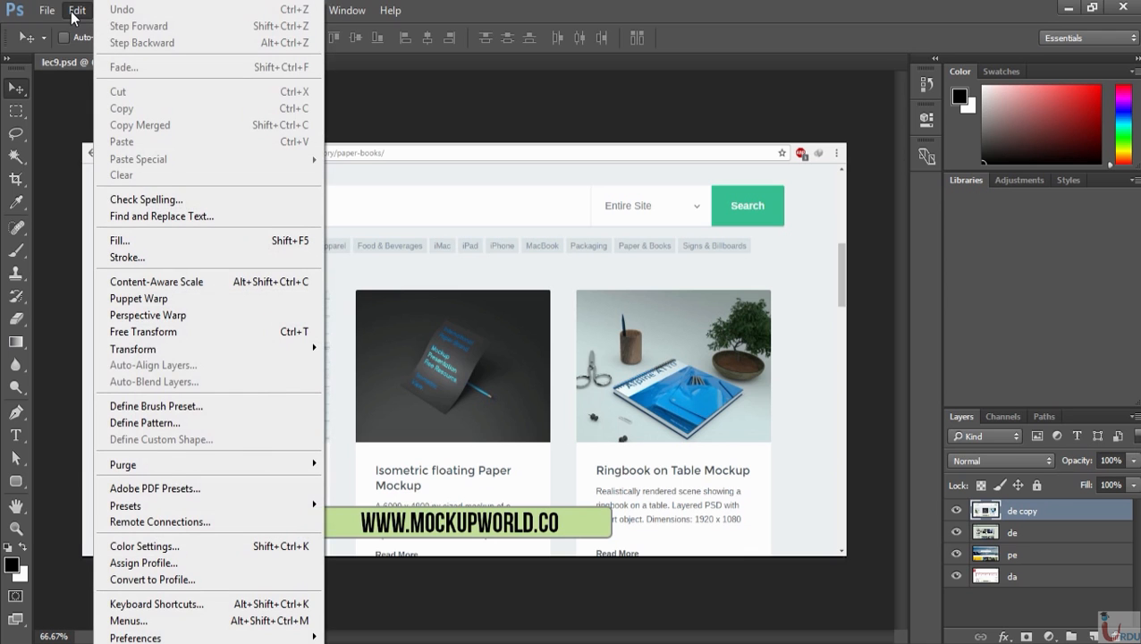
{"action": "mouse_move", "coordinate": [211, 638]}
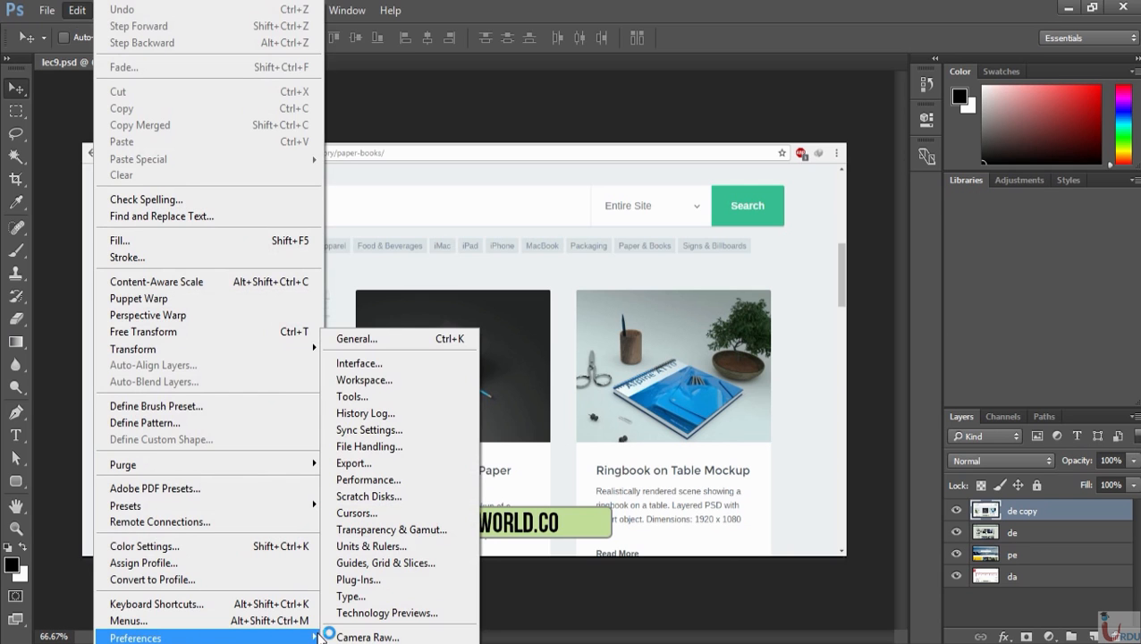
{"action": "left_click", "coordinate": [413, 344]}
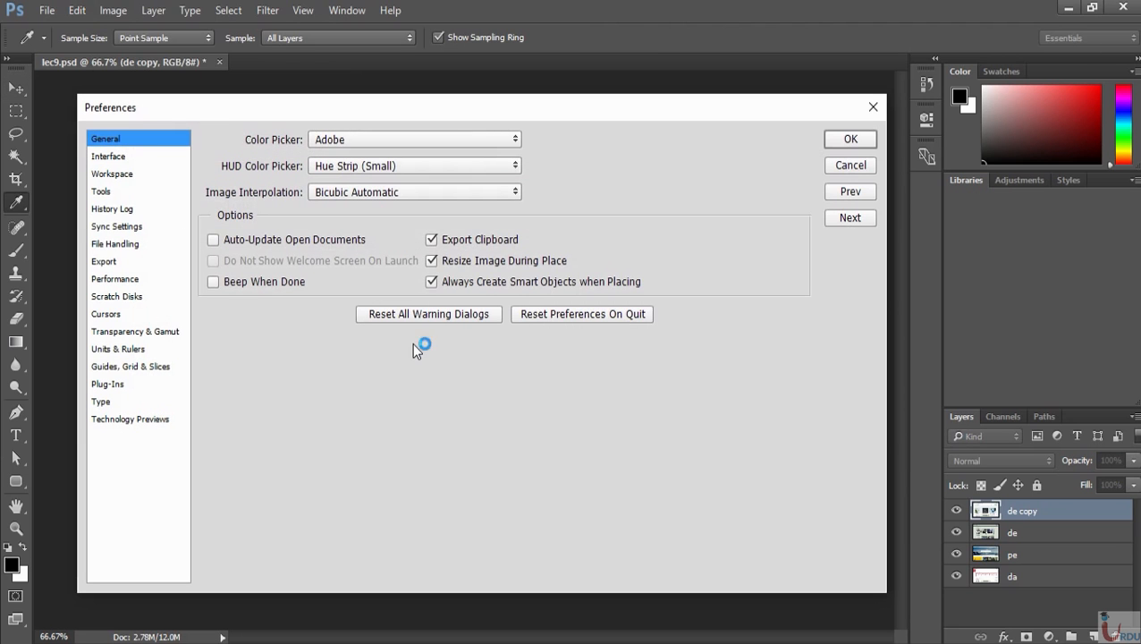
{"action": "left_click_drag", "start_coordinate": [469, 105], "coordinate": [463, 105]}
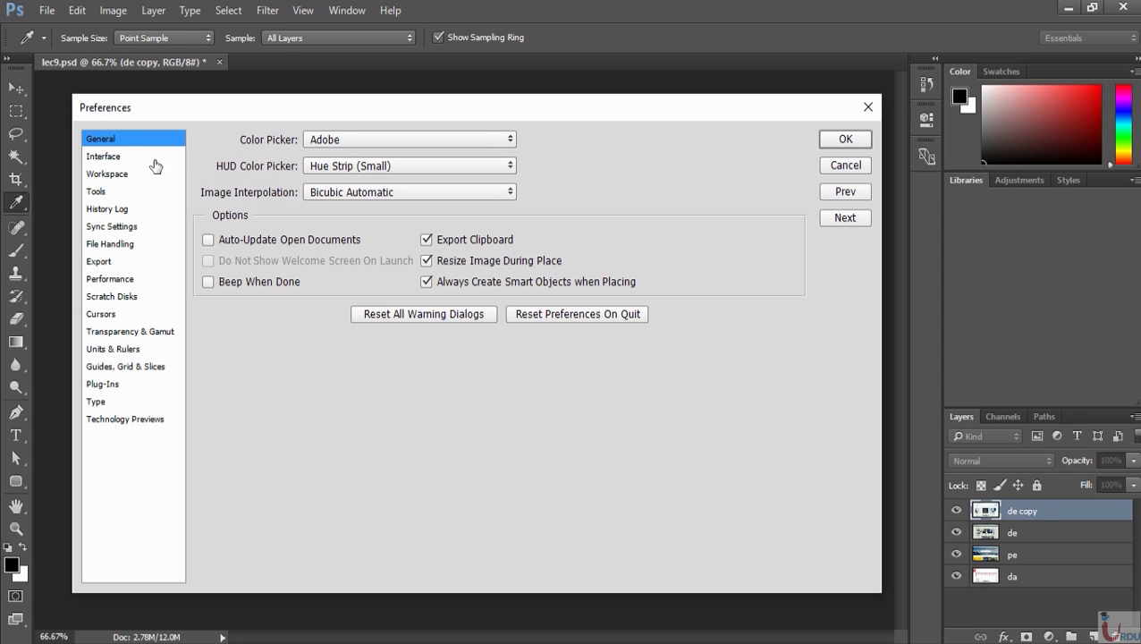
{"action": "left_click", "coordinate": [124, 158]}
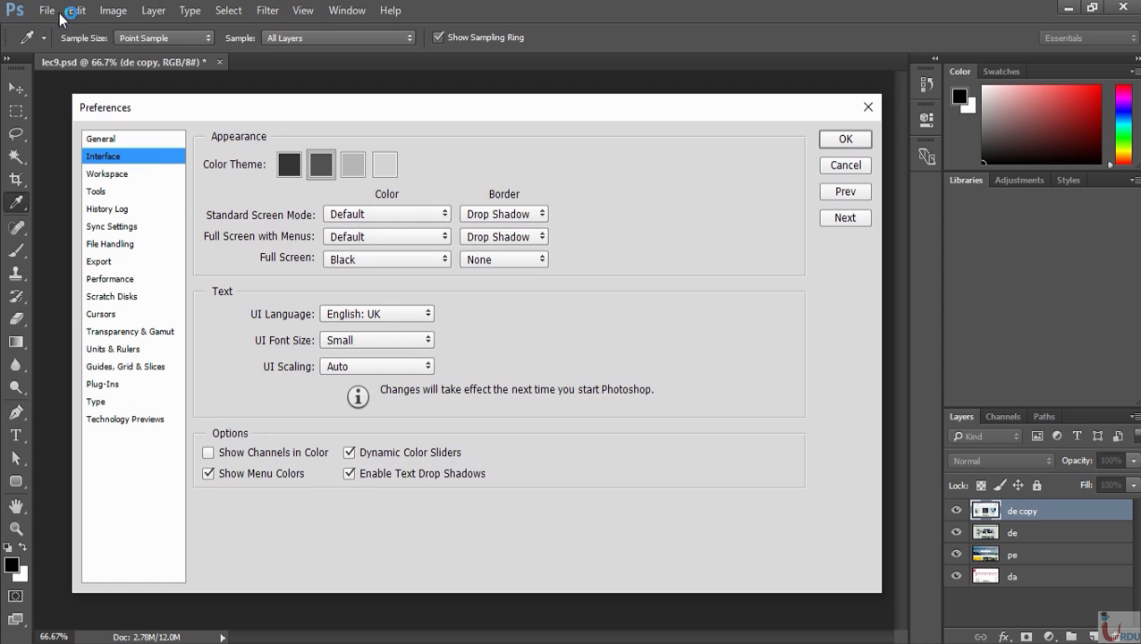
Preview the interface color themes, settle on the lightest one, and move the Preferences dialog aside to uncover the canvas
{"action": "left_click", "coordinate": [384, 170]}
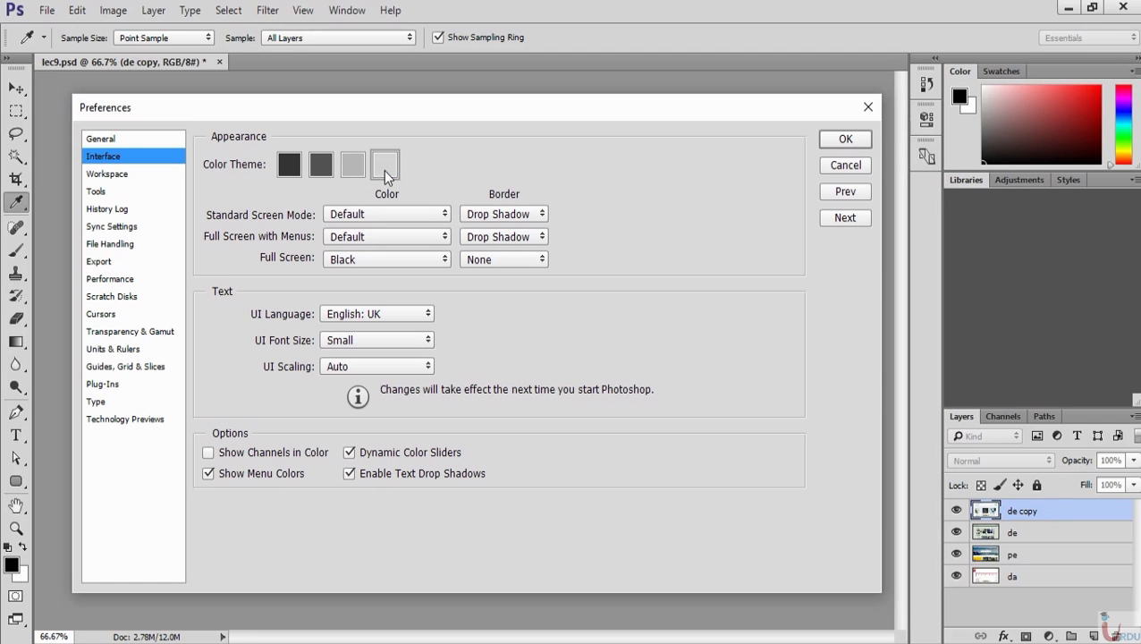
{"action": "left_click", "coordinate": [354, 168]}
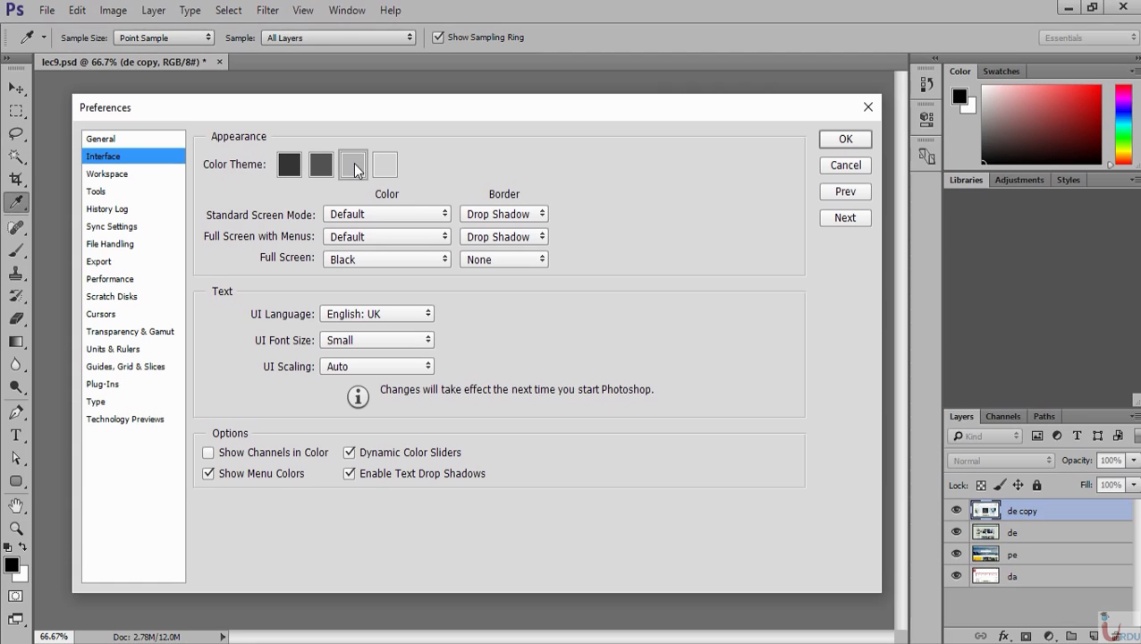
{"action": "left_click", "coordinate": [291, 166]}
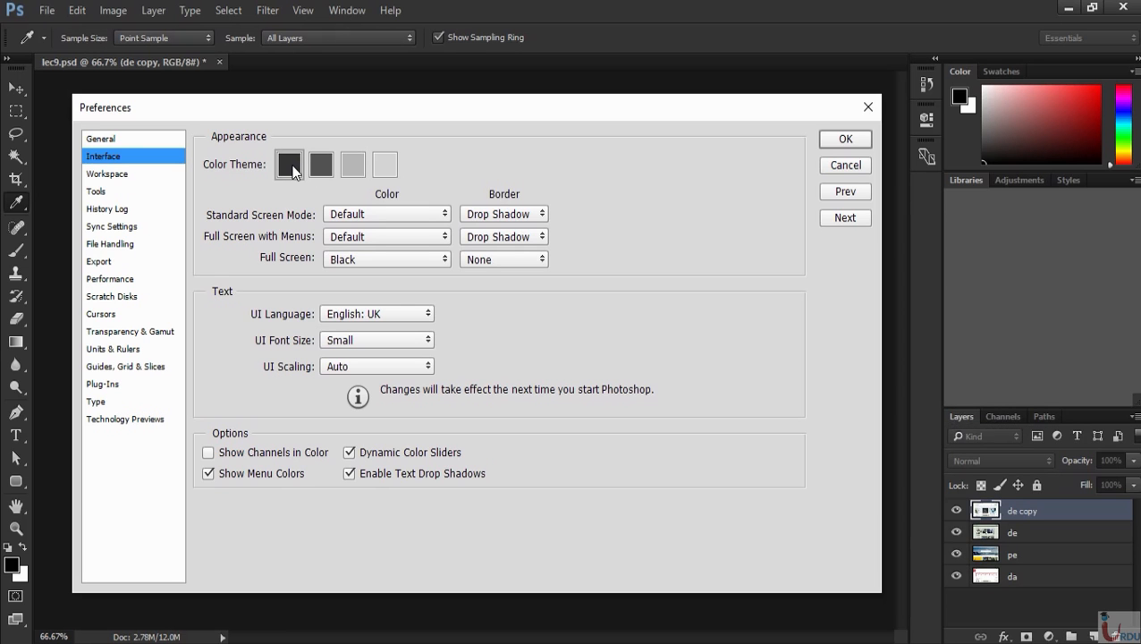
{"action": "left_click", "coordinate": [383, 165]}
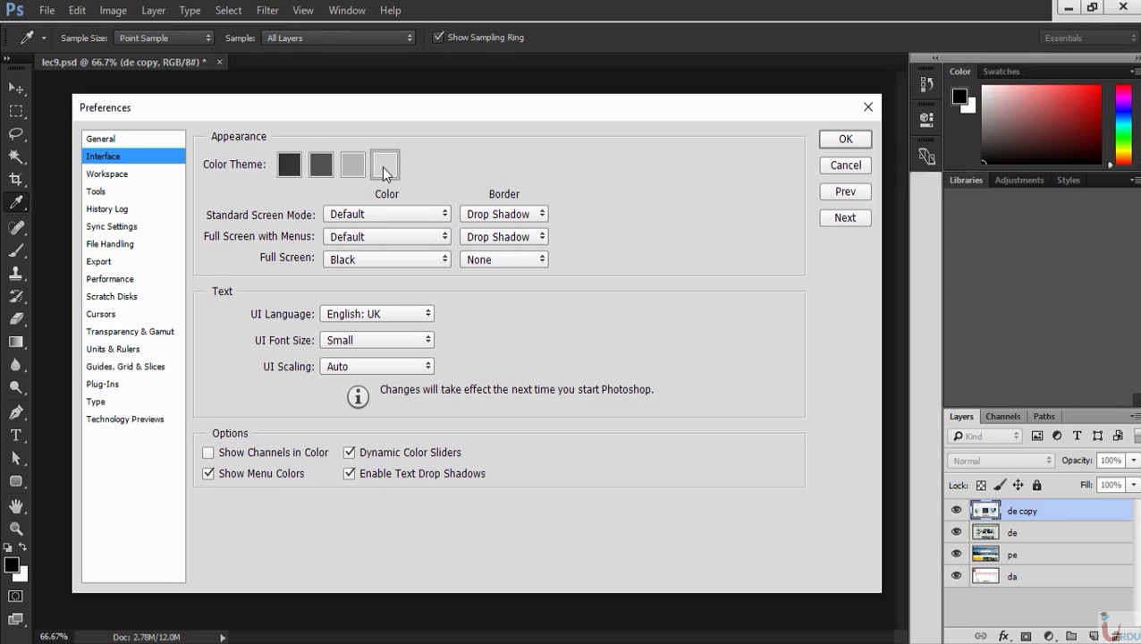
{"action": "left_click", "coordinate": [325, 168]}
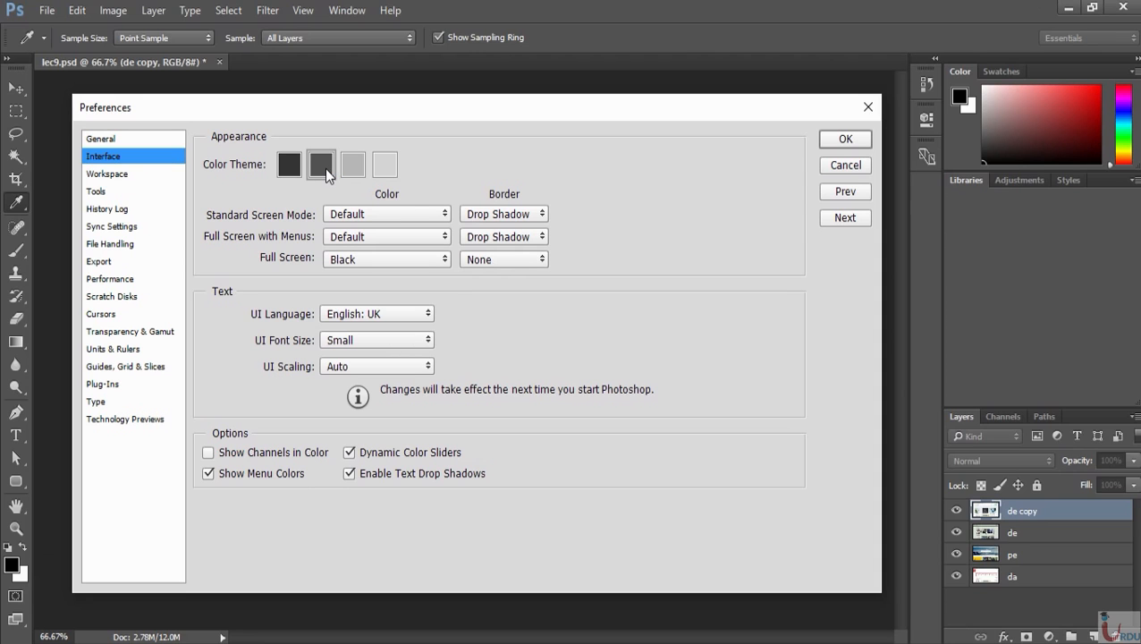
{"action": "left_click", "coordinate": [383, 170]}
{"action": "left_click_drag", "start_coordinate": [377, 115], "coordinate": [653, 87]}
Try Black and Medium Gray as the Standard Screen Mode color and set it back to Default
{"action": "left_click", "coordinate": [618, 189]}
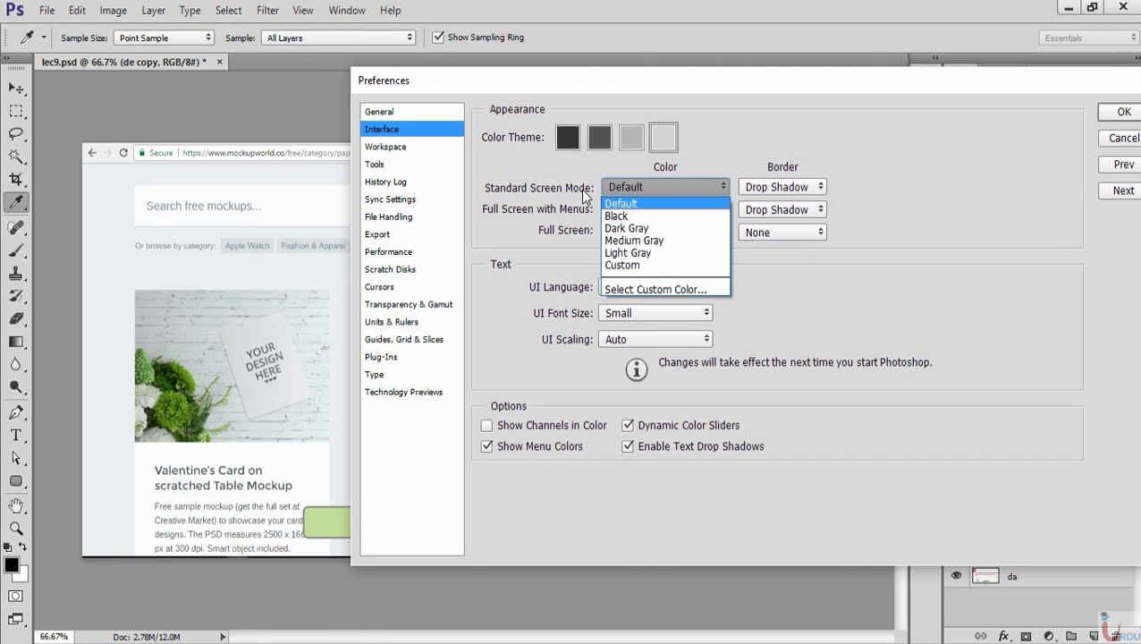
{"action": "left_click", "coordinate": [632, 206]}
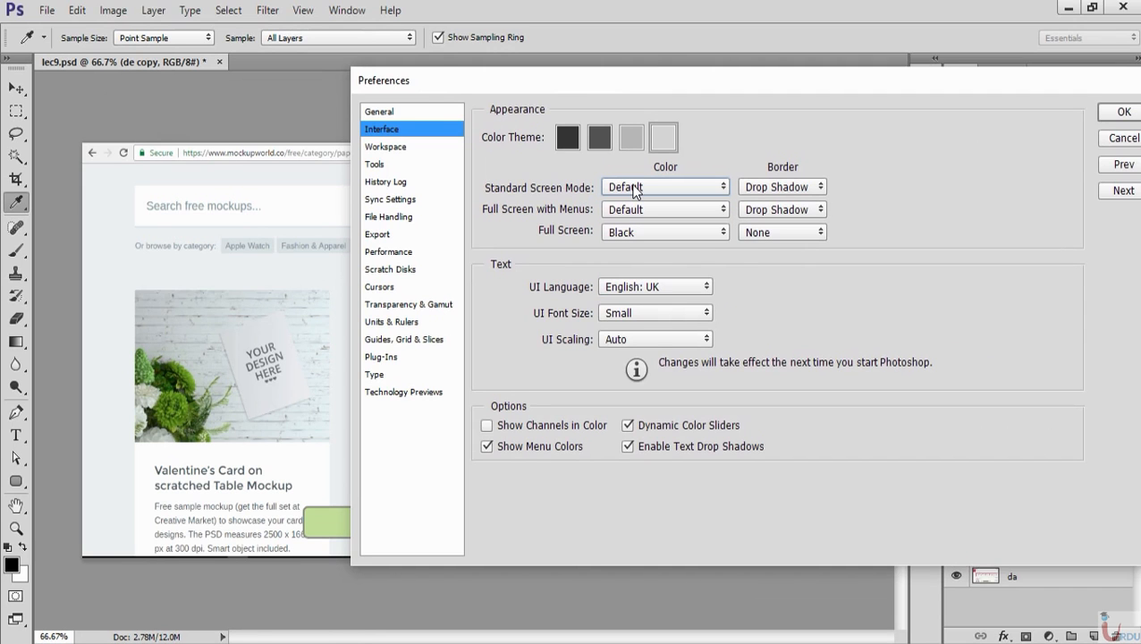
{"action": "left_click", "coordinate": [633, 189]}
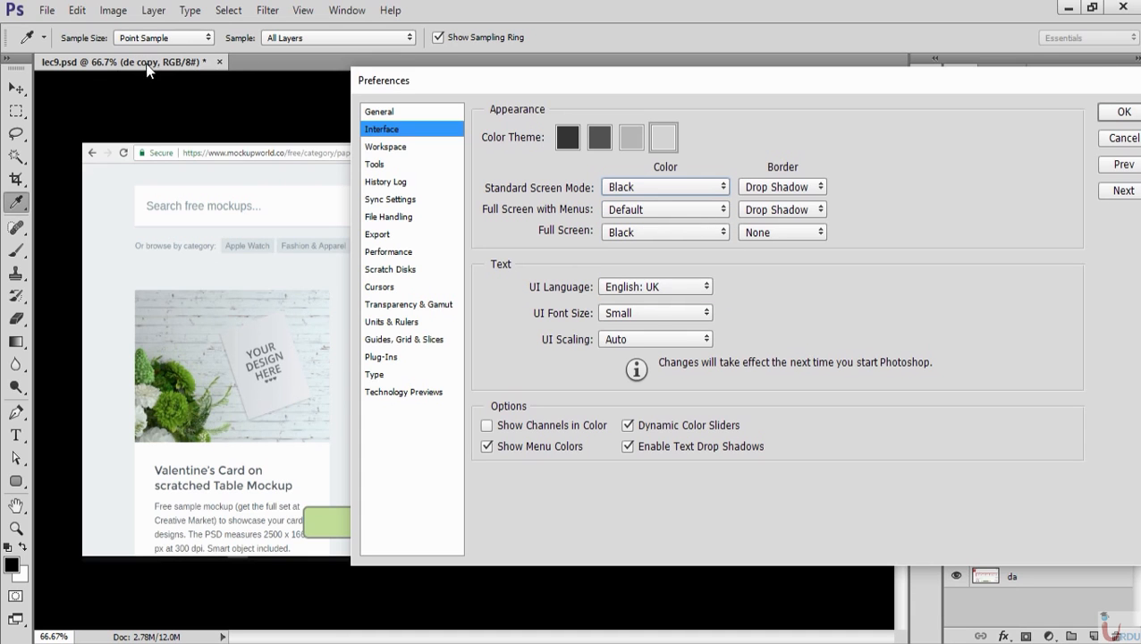
{"action": "left_click", "coordinate": [654, 183]}
{"action": "left_click", "coordinate": [644, 240]}
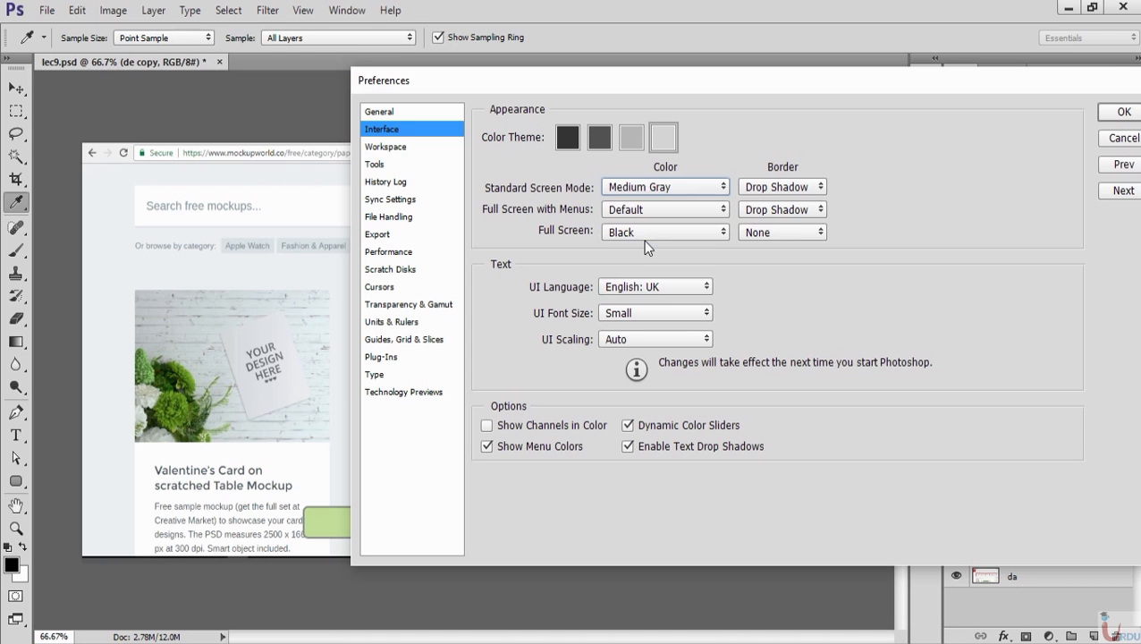
{"action": "left_click", "coordinate": [654, 188]}
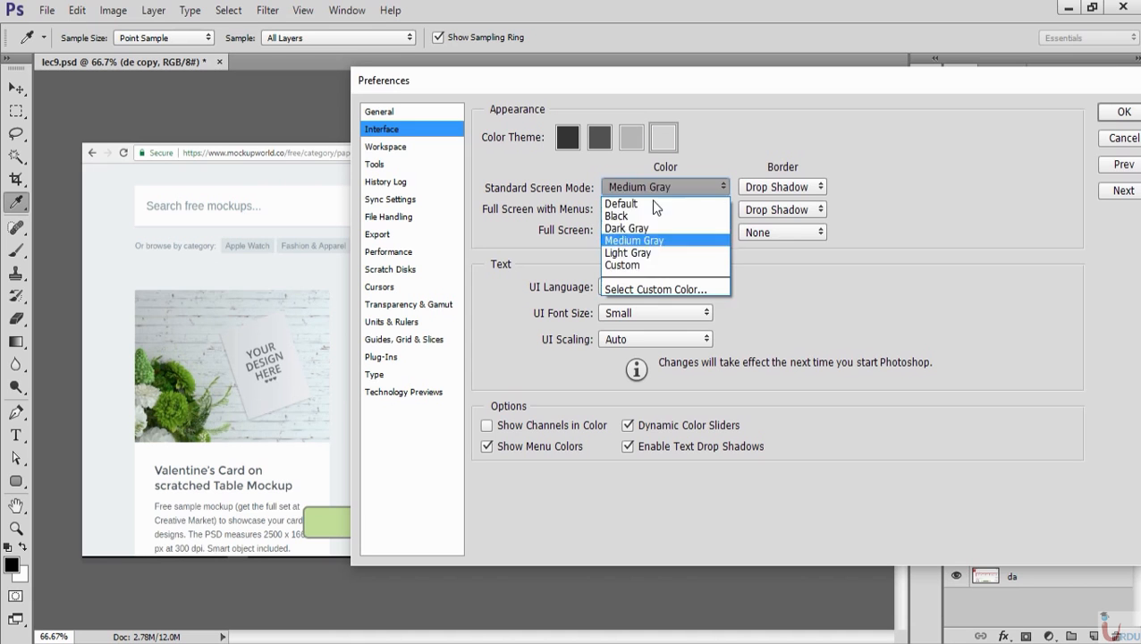
{"action": "left_click", "coordinate": [647, 265]}
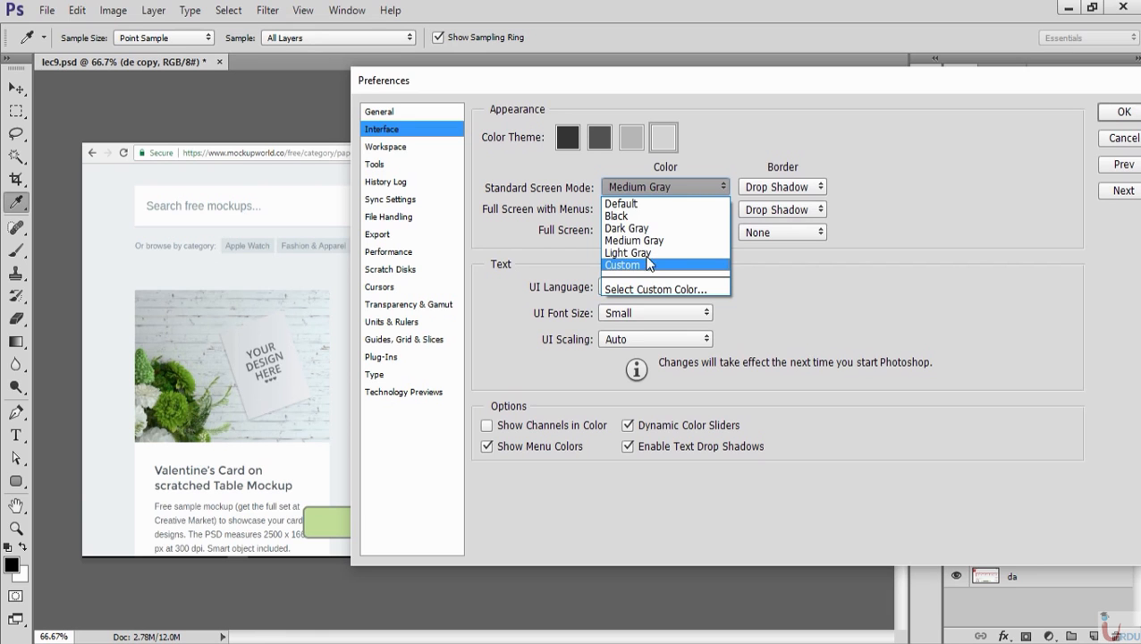
{"action": "left_click", "coordinate": [637, 204]}
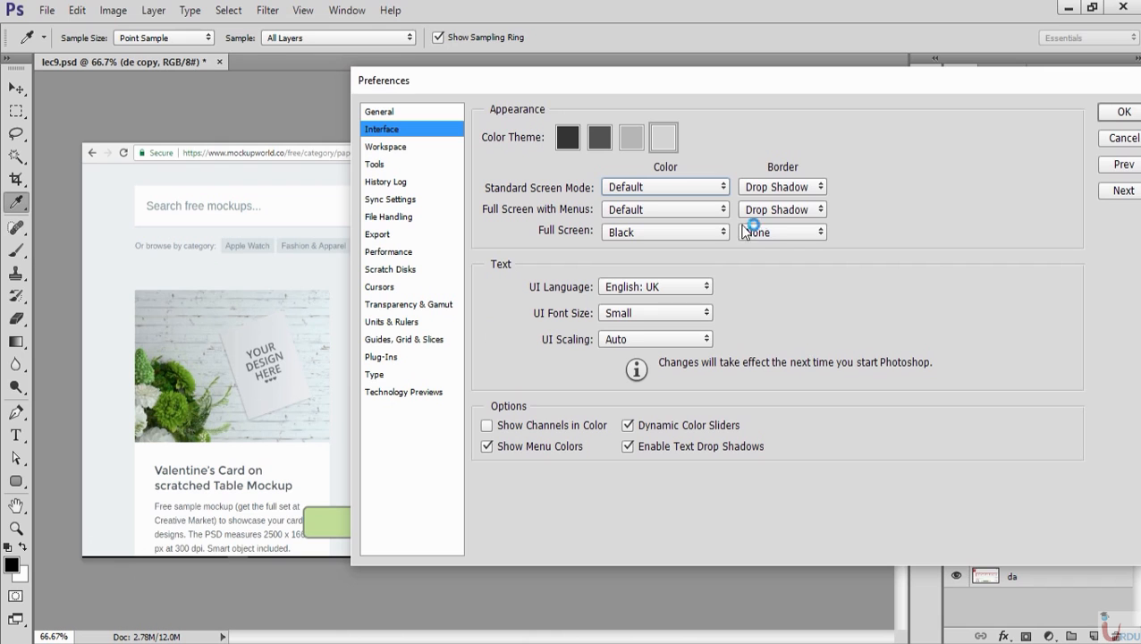
Try the Line and None borders for Standard Screen Mode and set the border back to Drop Shadow
{"action": "left_click", "coordinate": [785, 189]}
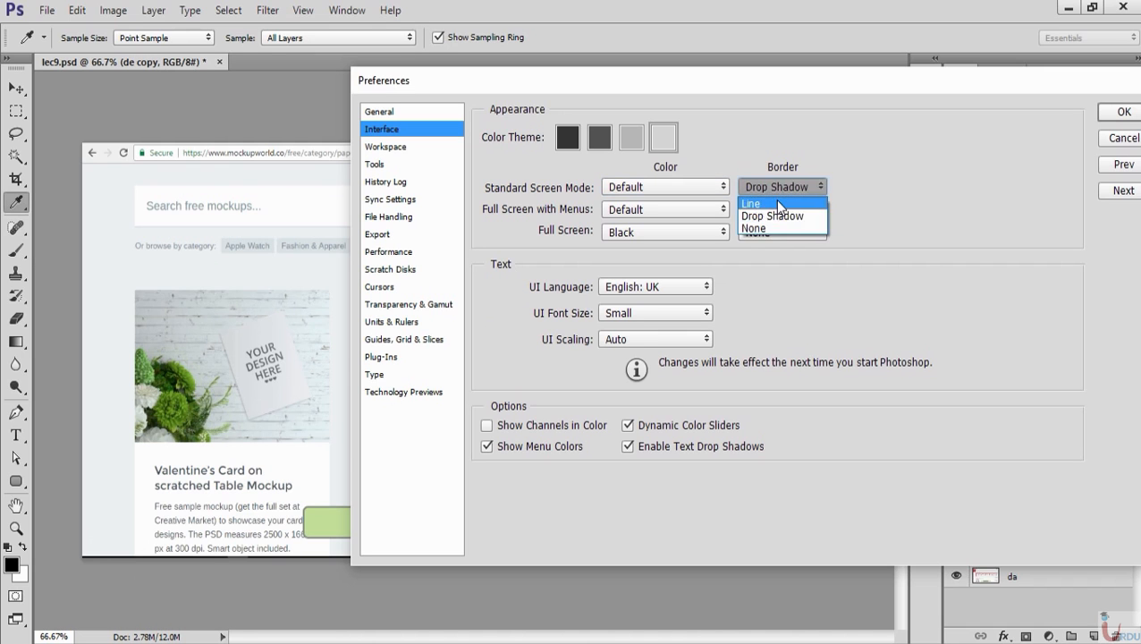
{"action": "left_click", "coordinate": [775, 201]}
{"action": "left_click", "coordinate": [783, 191]}
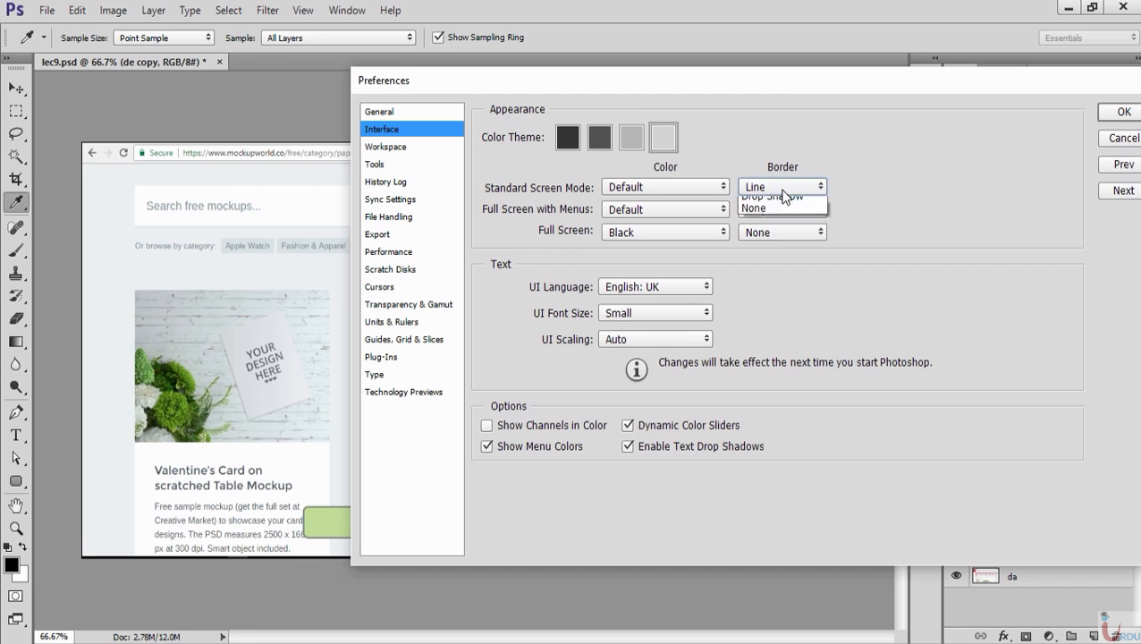
{"action": "left_click", "coordinate": [771, 231]}
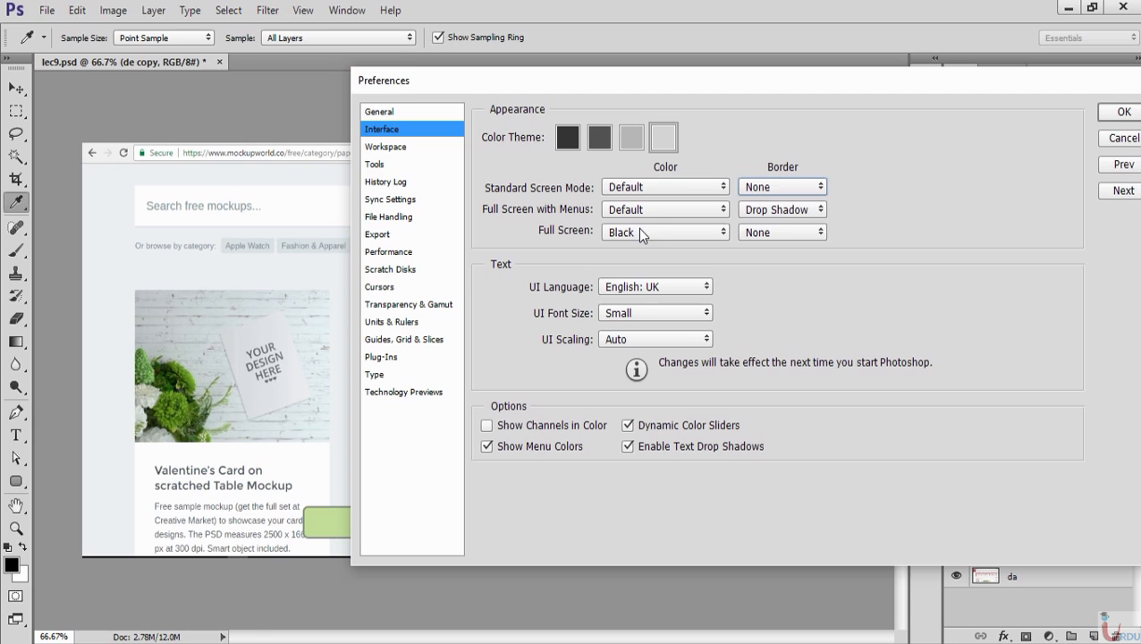
{"action": "left_click", "coordinate": [759, 190]}
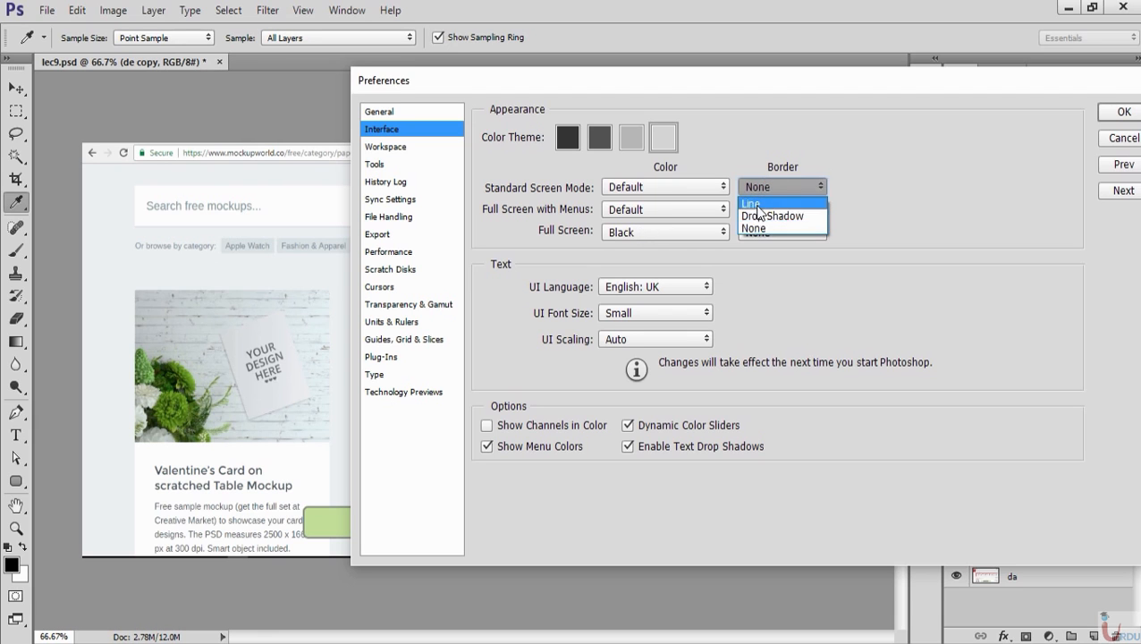
{"action": "left_click", "coordinate": [760, 215]}
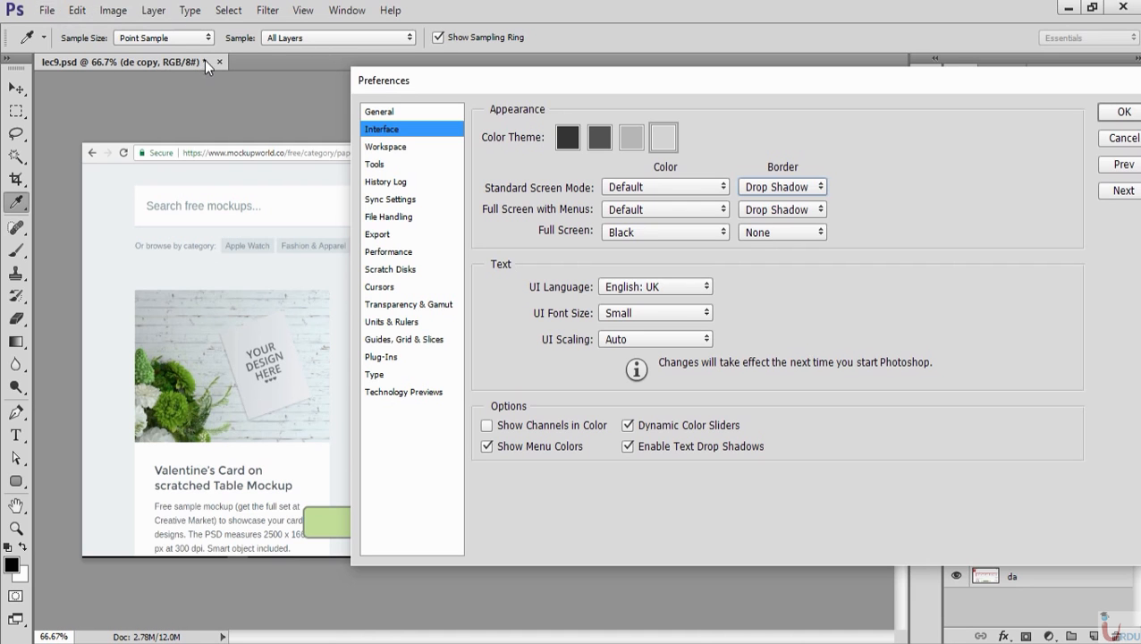
Check which UI languages are available in the Interface preferences
{"action": "left_click", "coordinate": [678, 284]}
{"action": "left_click", "coordinate": [678, 284]}
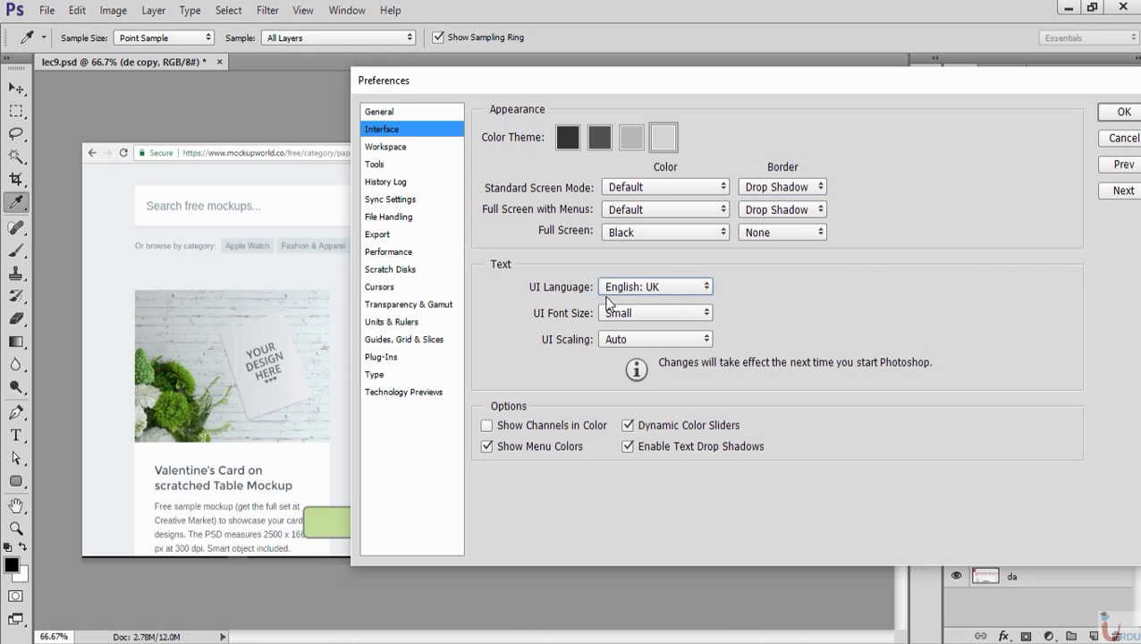
{"action": "left_click", "coordinate": [664, 286]}
{"action": "left_click", "coordinate": [654, 285]}
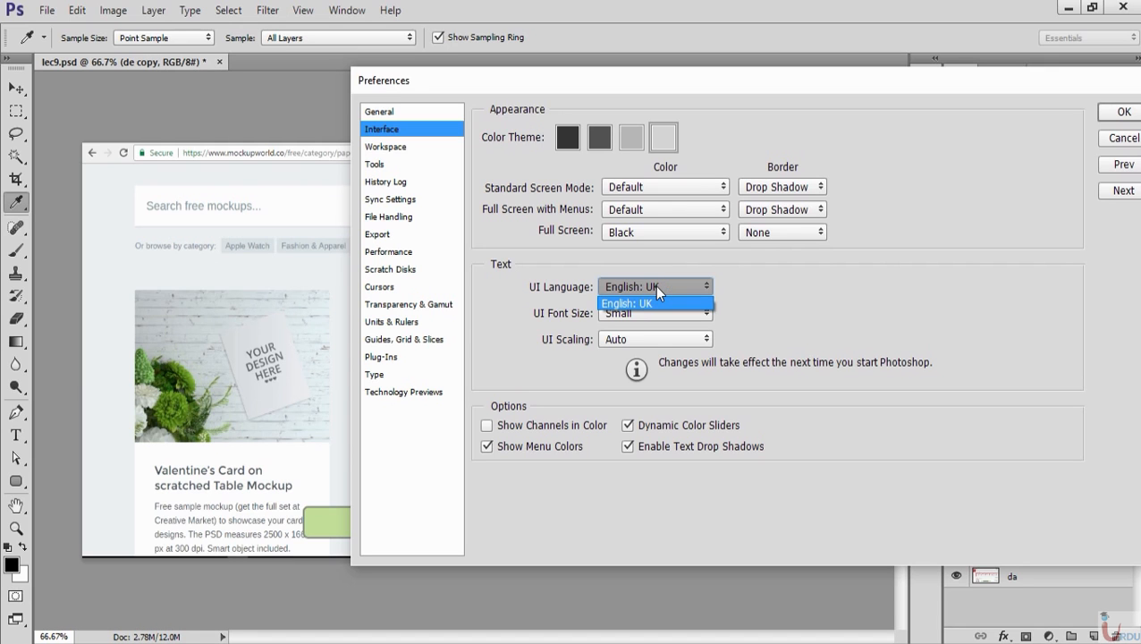
{"action": "left_click", "coordinate": [655, 287]}
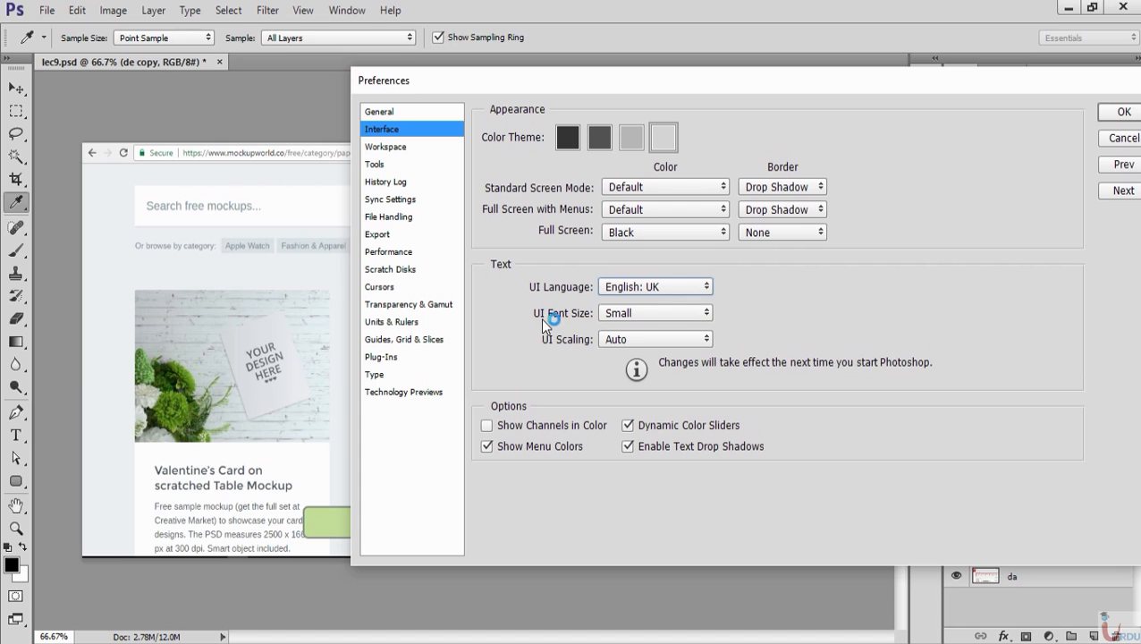
Try the Large and Medium UI font sizes and set the size back to Small
{"action": "left_click", "coordinate": [632, 314]}
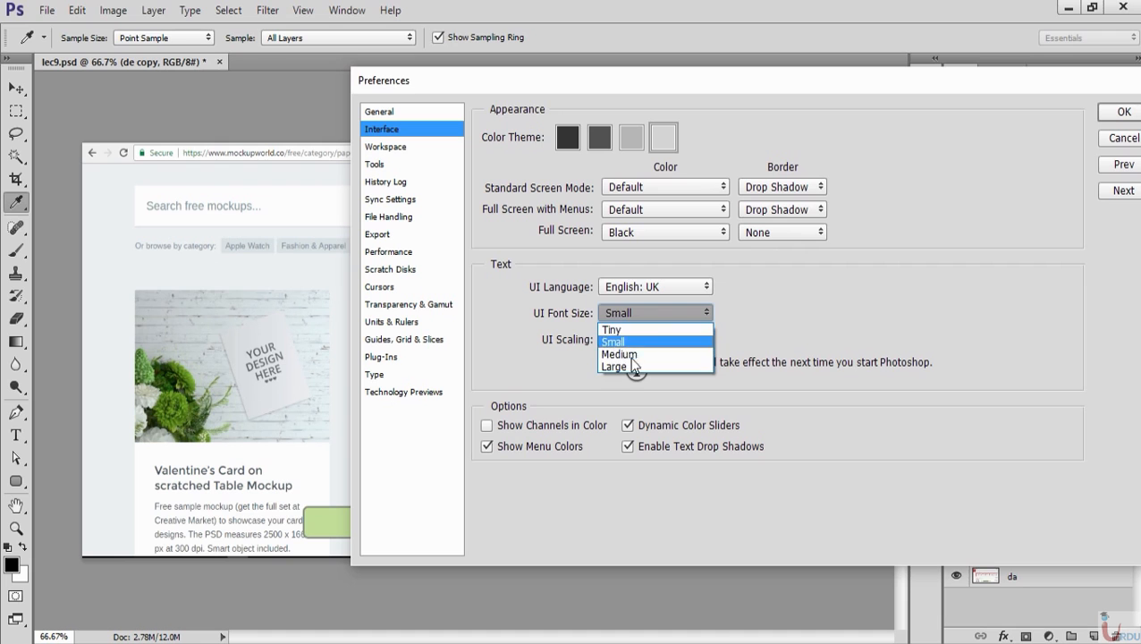
{"action": "left_click", "coordinate": [636, 368]}
{"action": "left_click", "coordinate": [640, 318]}
{"action": "left_click", "coordinate": [633, 355]}
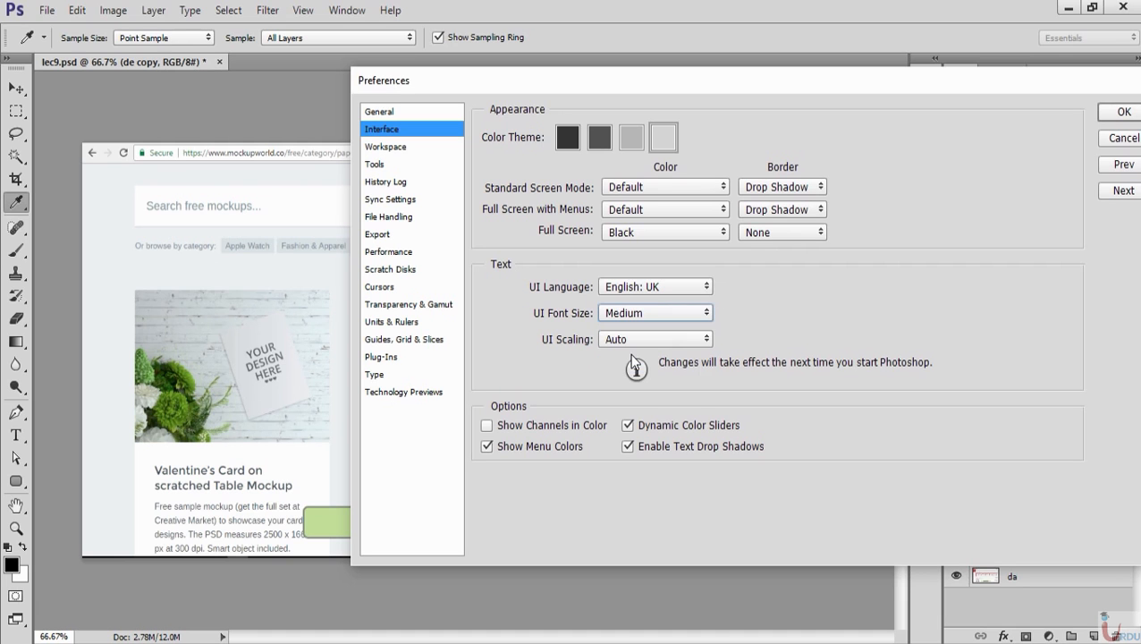
{"action": "left_click", "coordinate": [633, 313]}
{"action": "left_click", "coordinate": [638, 368]}
{"action": "key", "text": "Up"}
{"action": "key", "text": "Tab"}
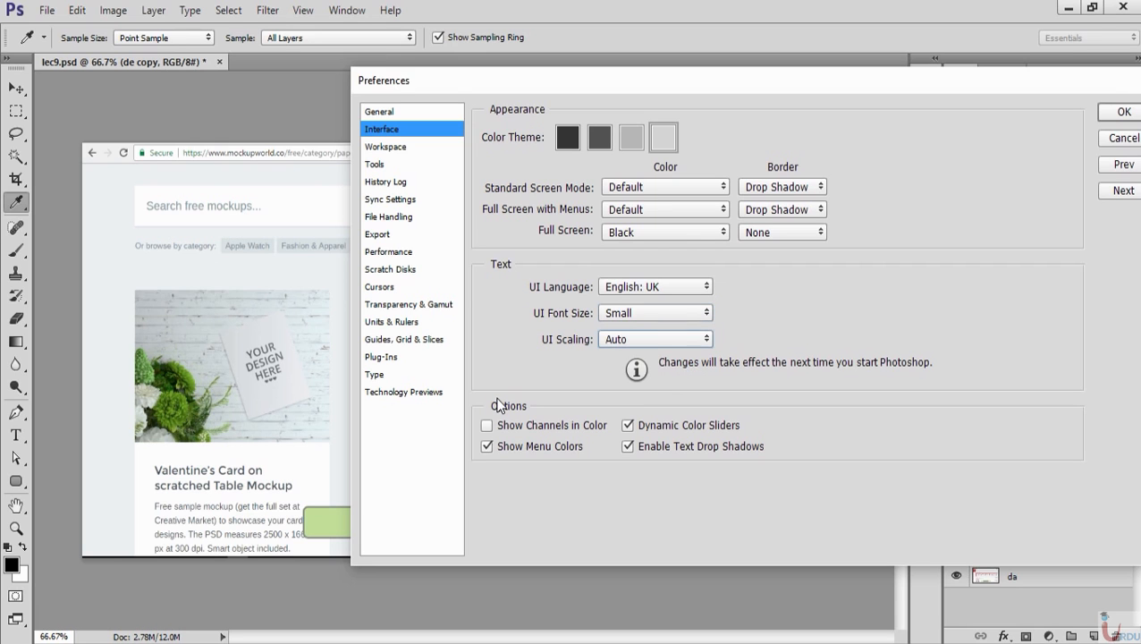
Show the Workspace section of the Preferences
{"action": "left_click", "coordinate": [405, 148]}
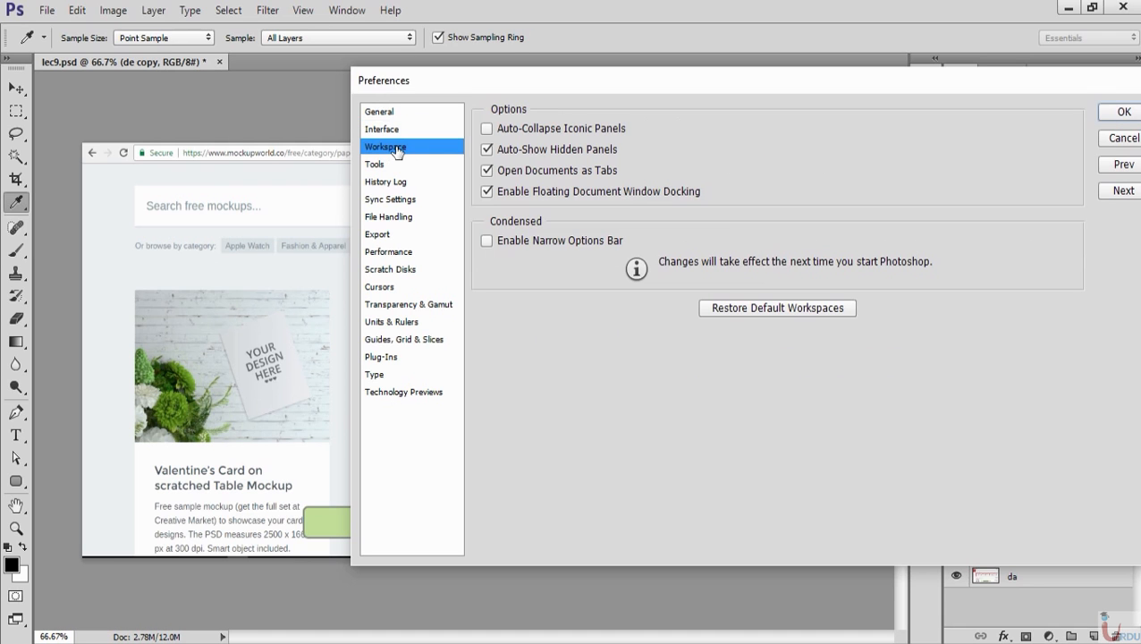
Move the Preferences window aside and test expanding and collapsing the Properties panel with Auto-Collapse Iconic Panels off
{"action": "left_click_drag", "start_coordinate": [534, 77], "coordinate": [260, 105]}
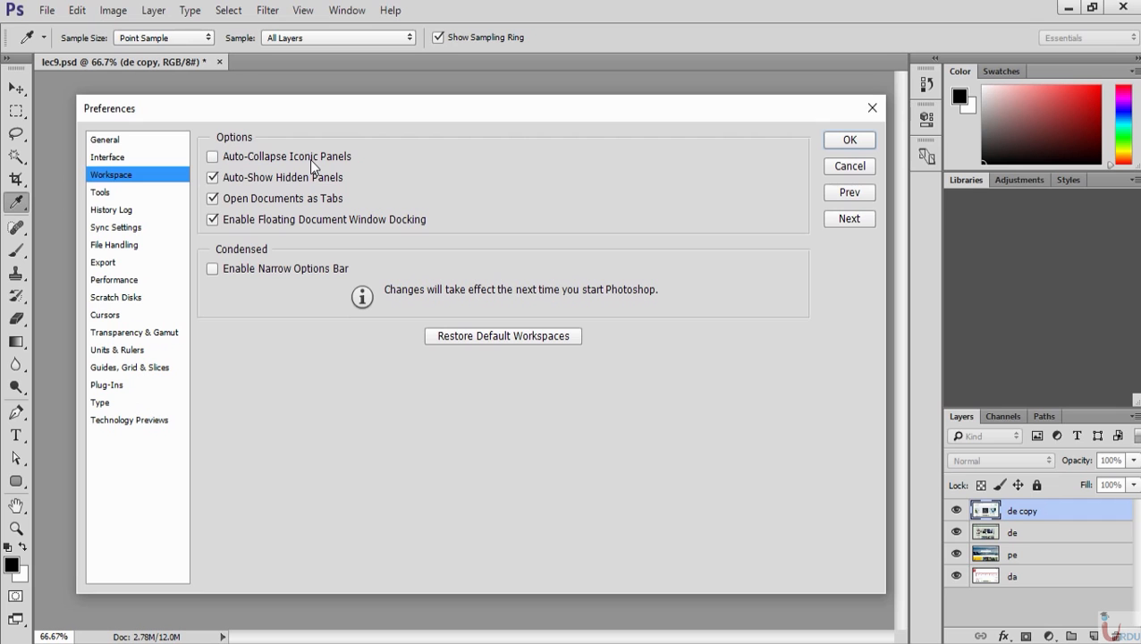
{"action": "left_click", "coordinate": [926, 119]}
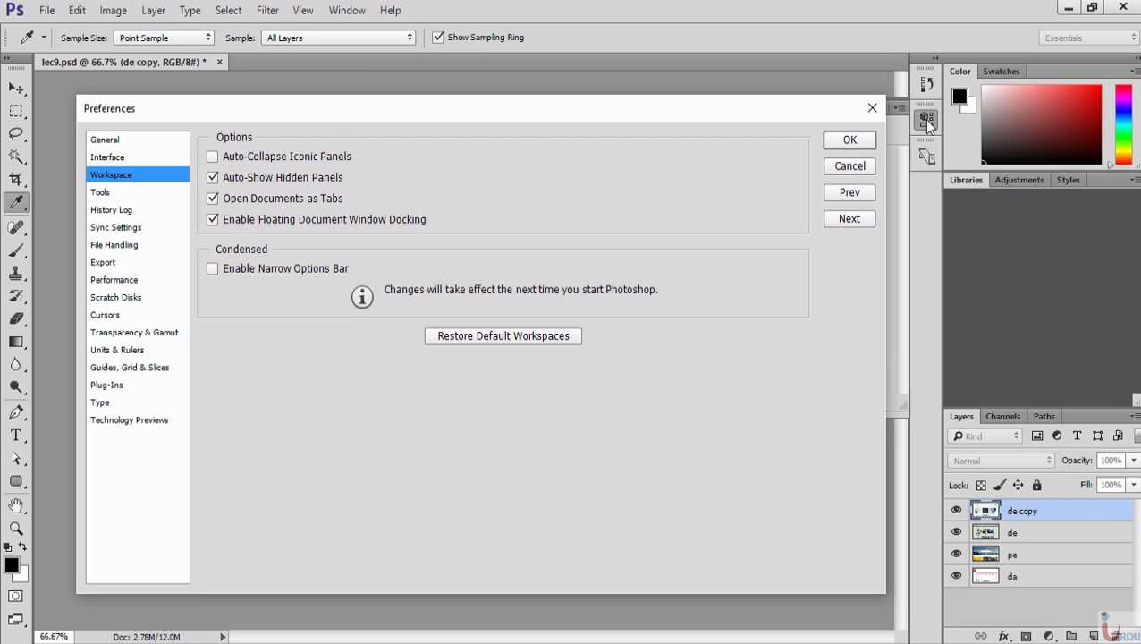
{"action": "left_click_drag", "start_coordinate": [787, 108], "coordinate": [726, 122]}
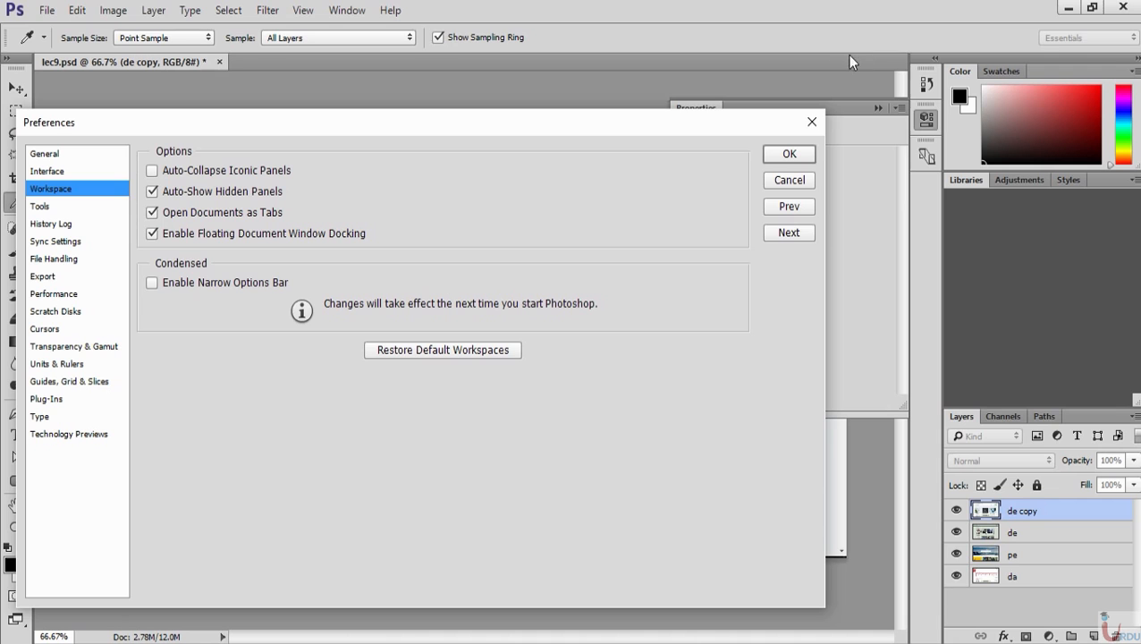
{"action": "left_click", "coordinate": [924, 121]}
{"action": "left_click", "coordinate": [926, 120]}
{"action": "left_click", "coordinate": [683, 78]}
{"action": "left_click_drag", "start_coordinate": [721, 120], "coordinate": [683, 171]}
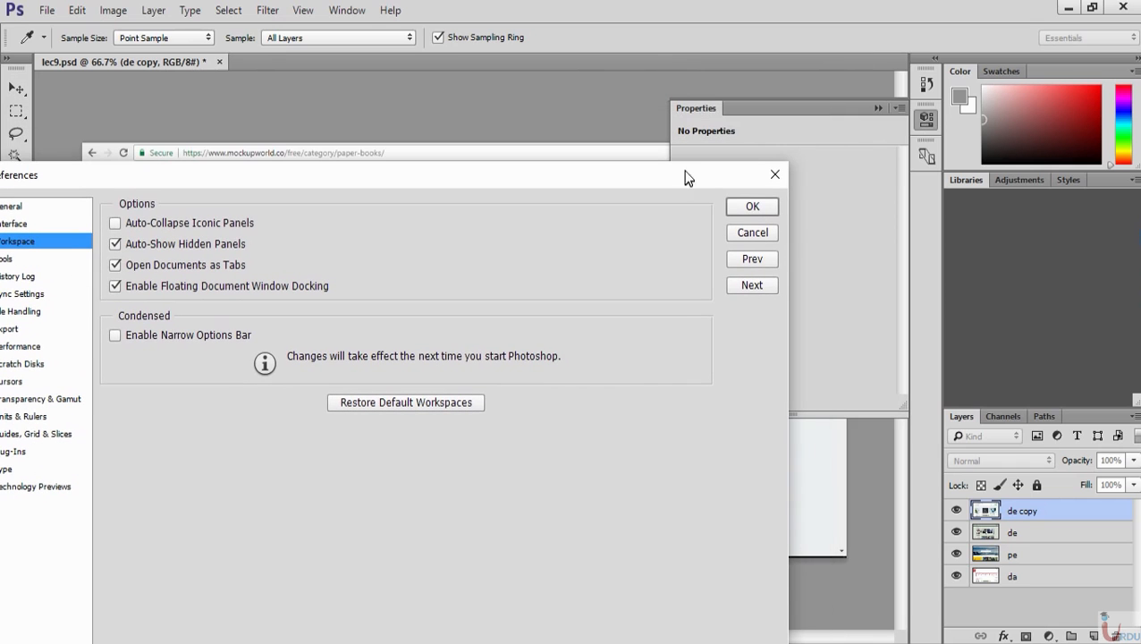
{"action": "left_click", "coordinate": [924, 121]}
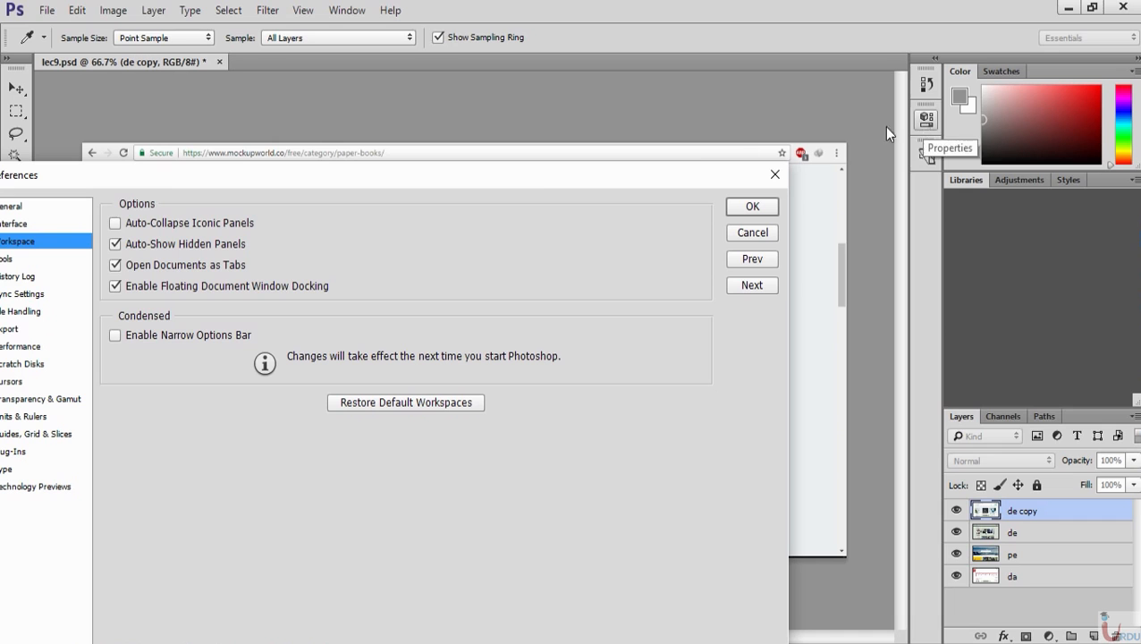
Try Auto-Collapse Iconic Panels by expanding the Properties panel and working outside it, and turn the option off again
{"action": "left_click", "coordinate": [115, 222]}
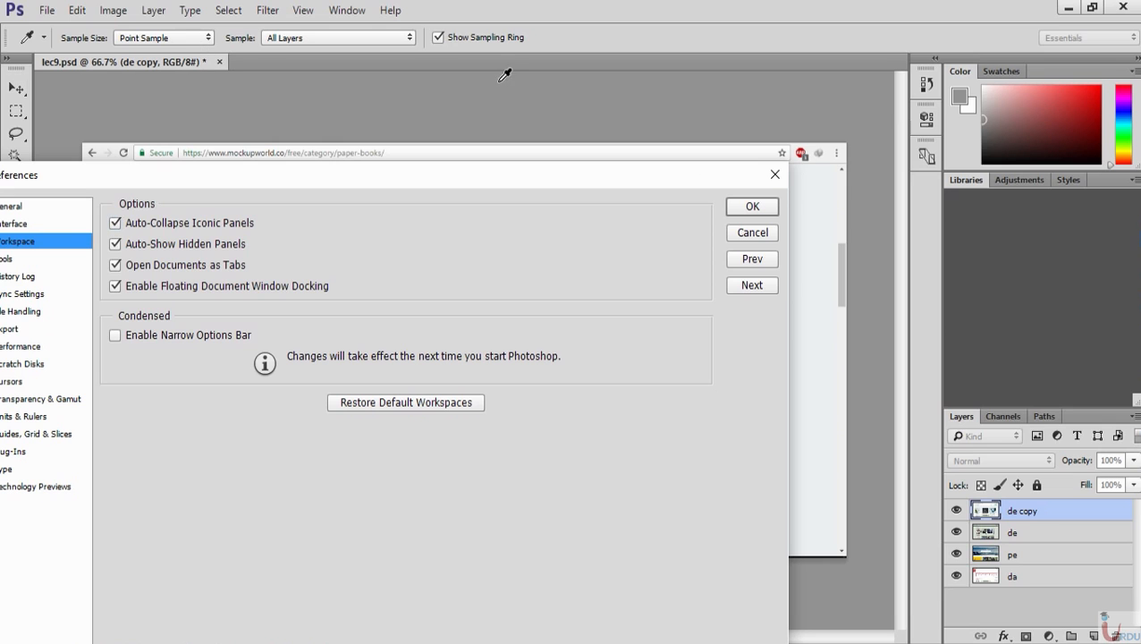
{"action": "left_click", "coordinate": [927, 125]}
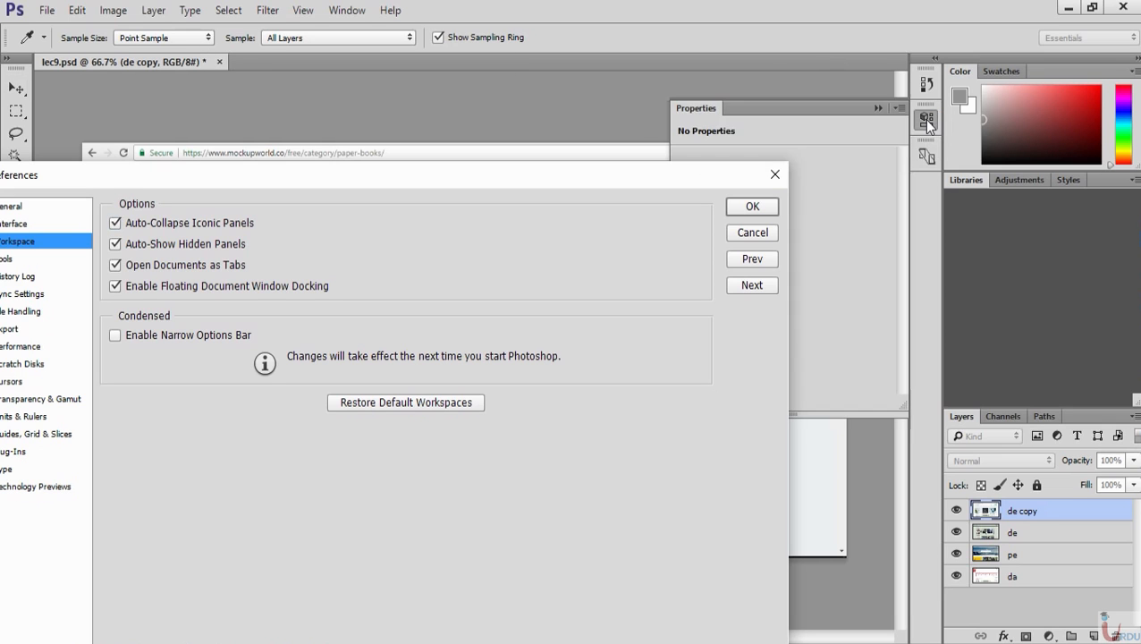
{"action": "left_click", "coordinate": [815, 77]}
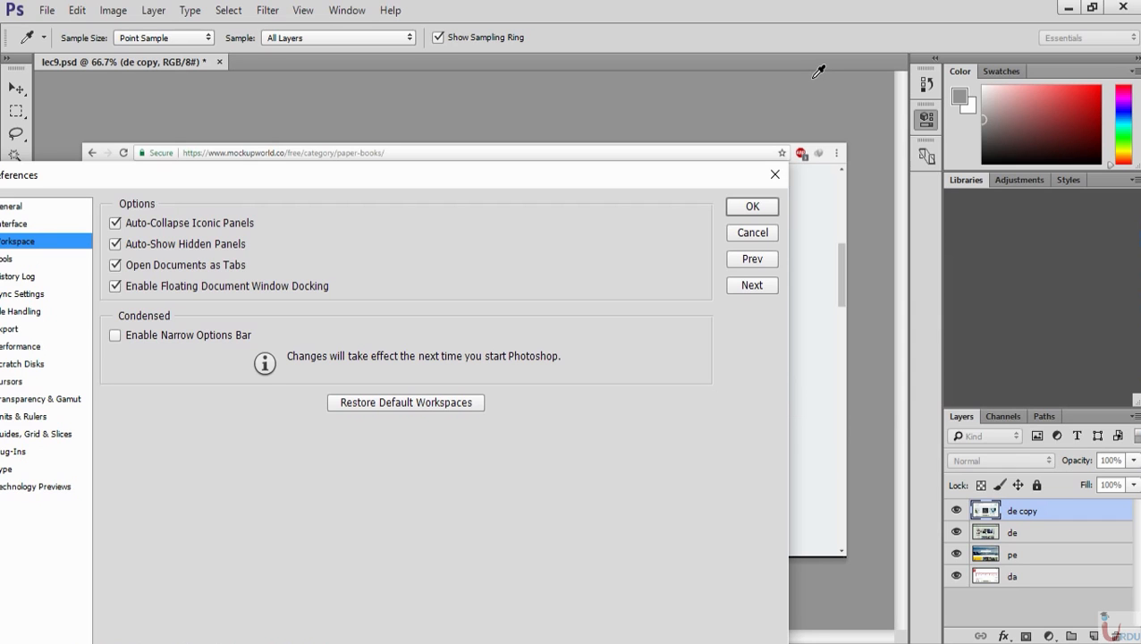
{"action": "left_click", "coordinate": [926, 118]}
{"action": "left_click", "coordinate": [642, 76]}
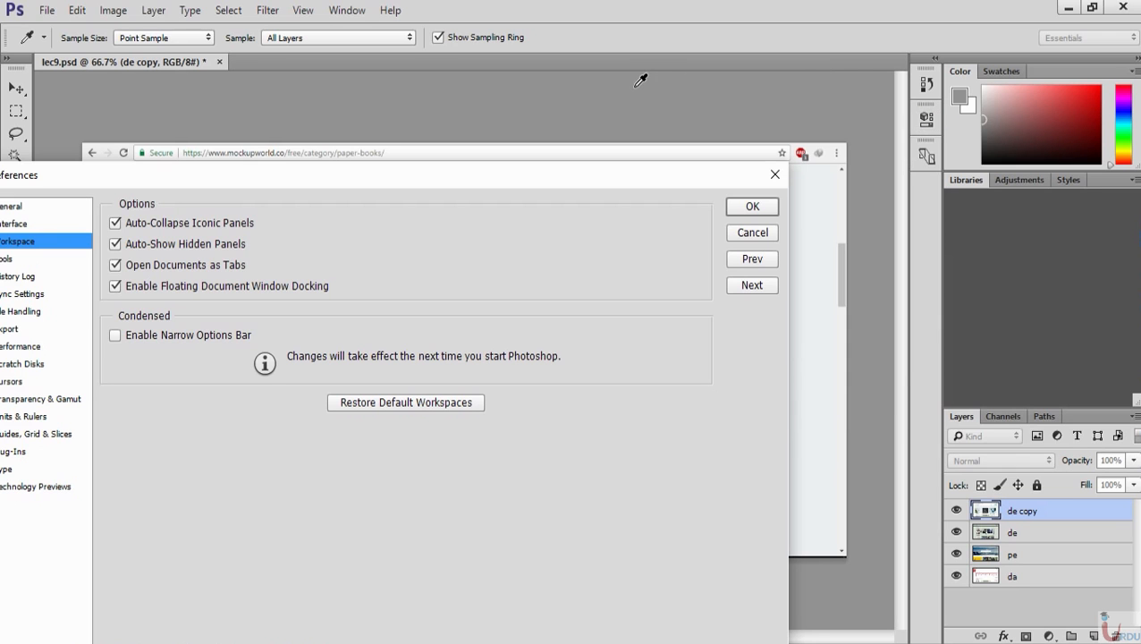
{"action": "left_click", "coordinate": [926, 121]}
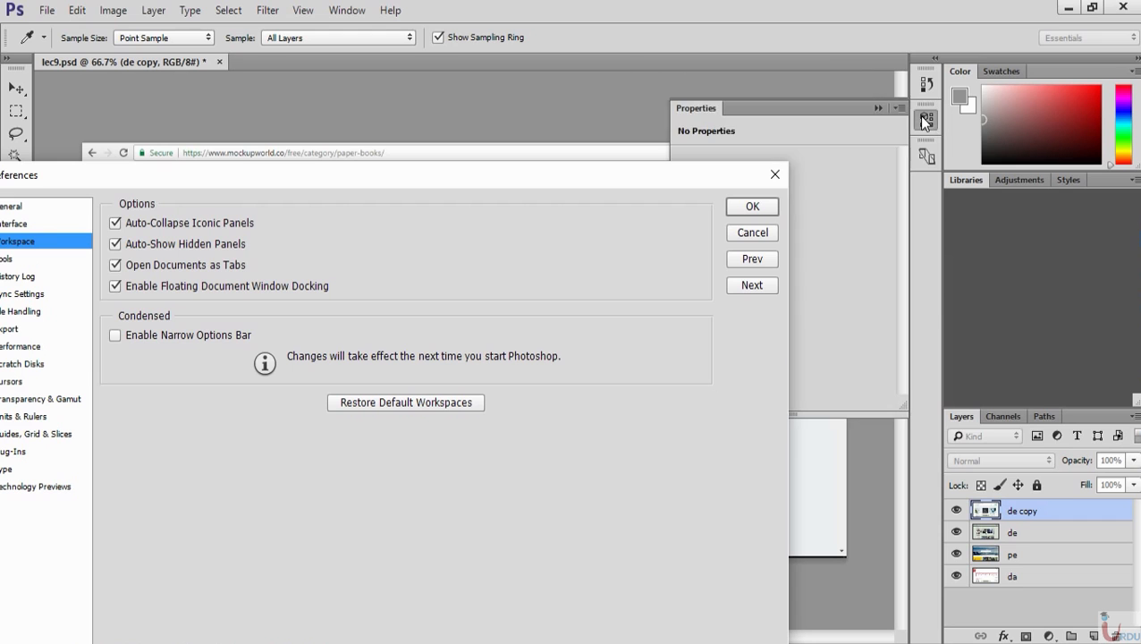
{"action": "left_click", "coordinate": [648, 93]}
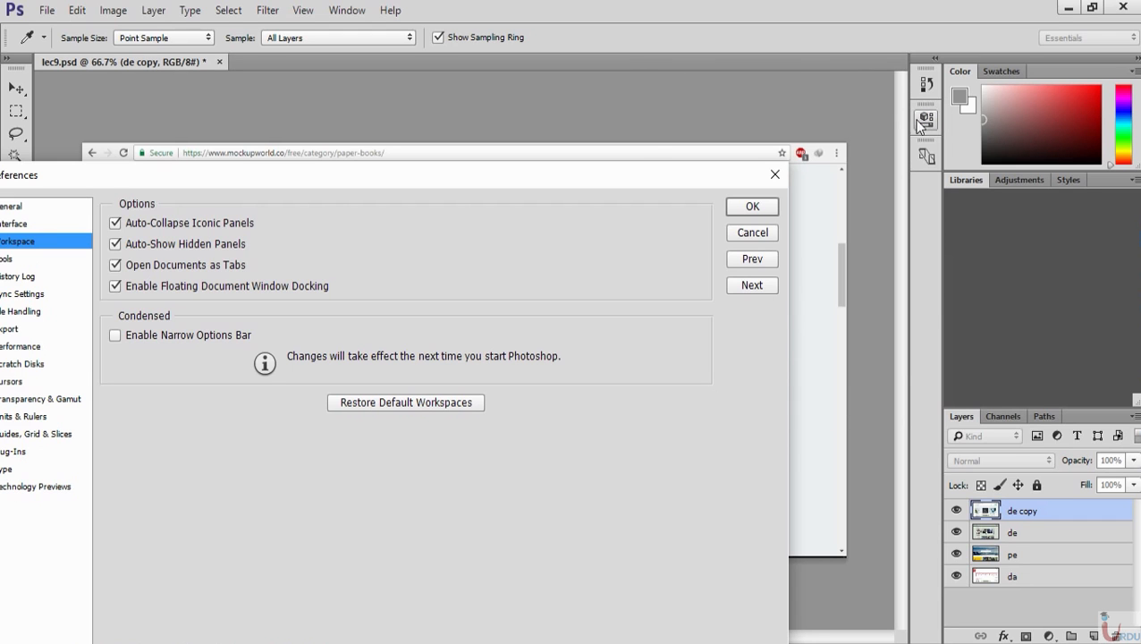
{"action": "left_click", "coordinate": [643, 151]}
{"action": "left_click", "coordinate": [687, 107]}
{"action": "left_click_drag", "start_coordinate": [581, 186], "coordinate": [611, 121]}
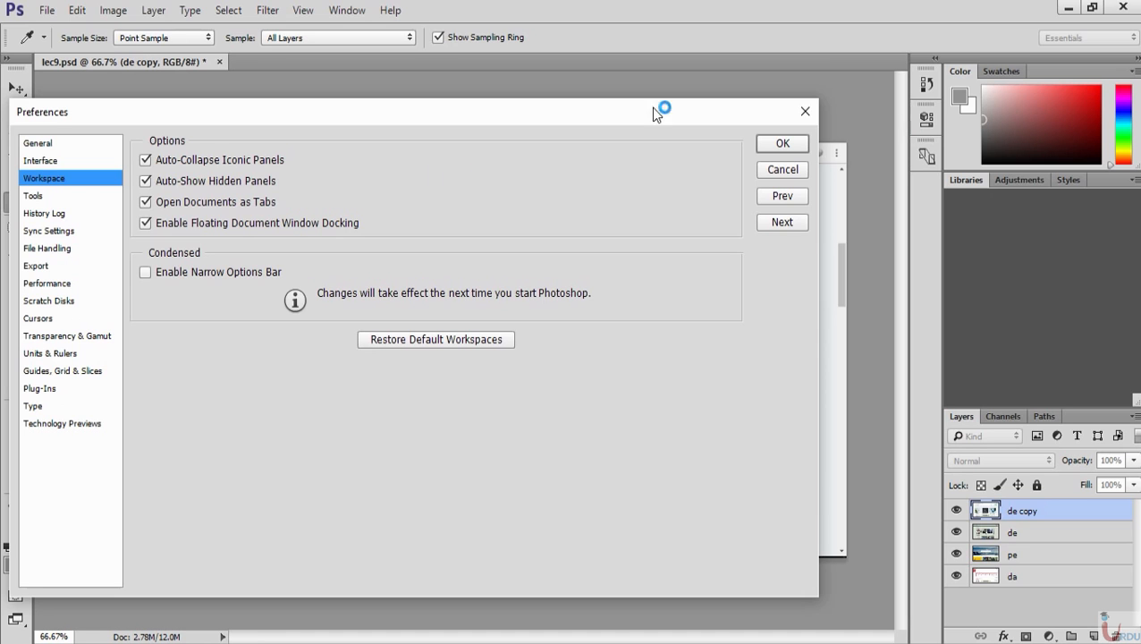
{"action": "left_click", "coordinate": [145, 160]}
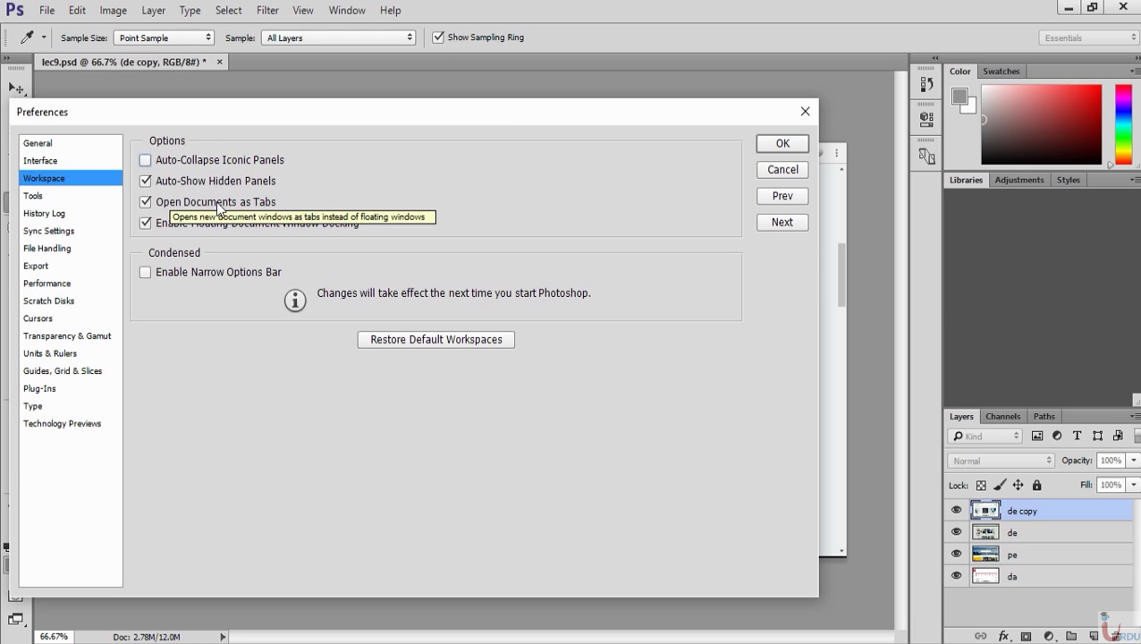
Reposition the Preferences window and toggle Open Documents as Tabs off and back on
{"action": "left_click_drag", "start_coordinate": [196, 107], "coordinate": [262, 120]}
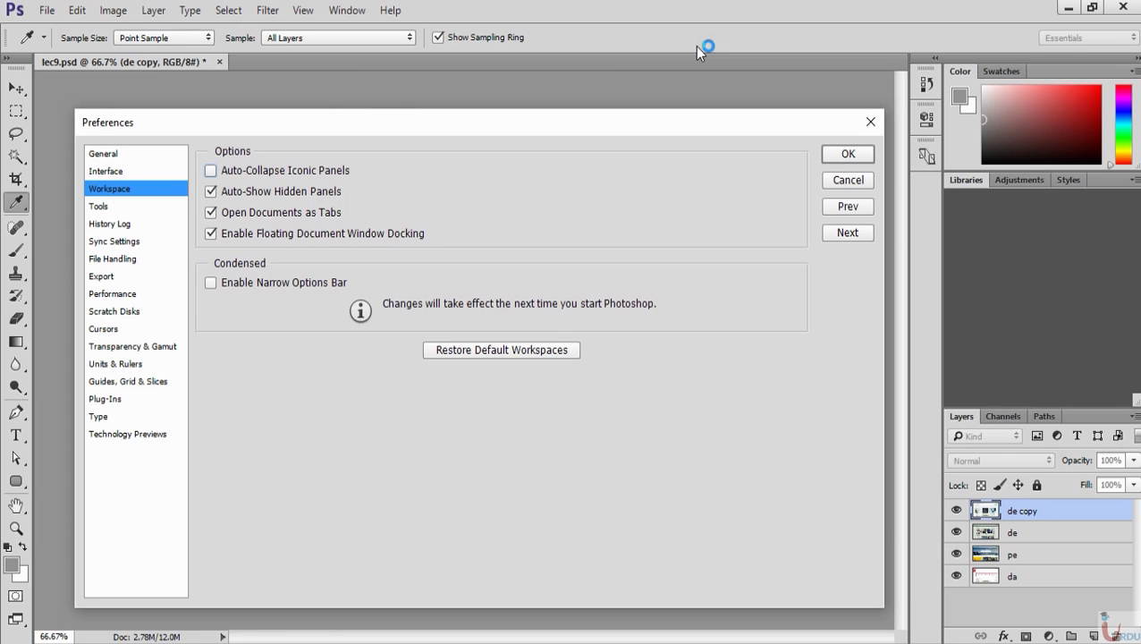
{"action": "left_click", "coordinate": [211, 212]}
{"action": "left_click", "coordinate": [211, 212]}
Review the Tools and File Handling preferences and check the automatic recovery save intervals, keeping 10 Minutes
{"action": "left_click", "coordinate": [109, 211]}
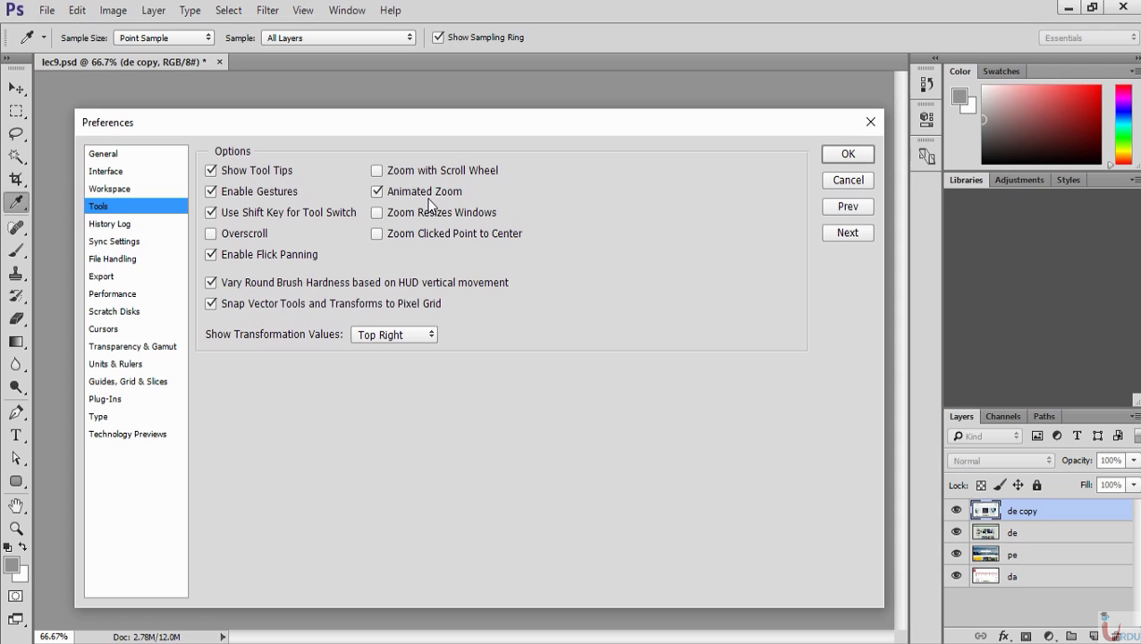
{"action": "left_click", "coordinate": [113, 259]}
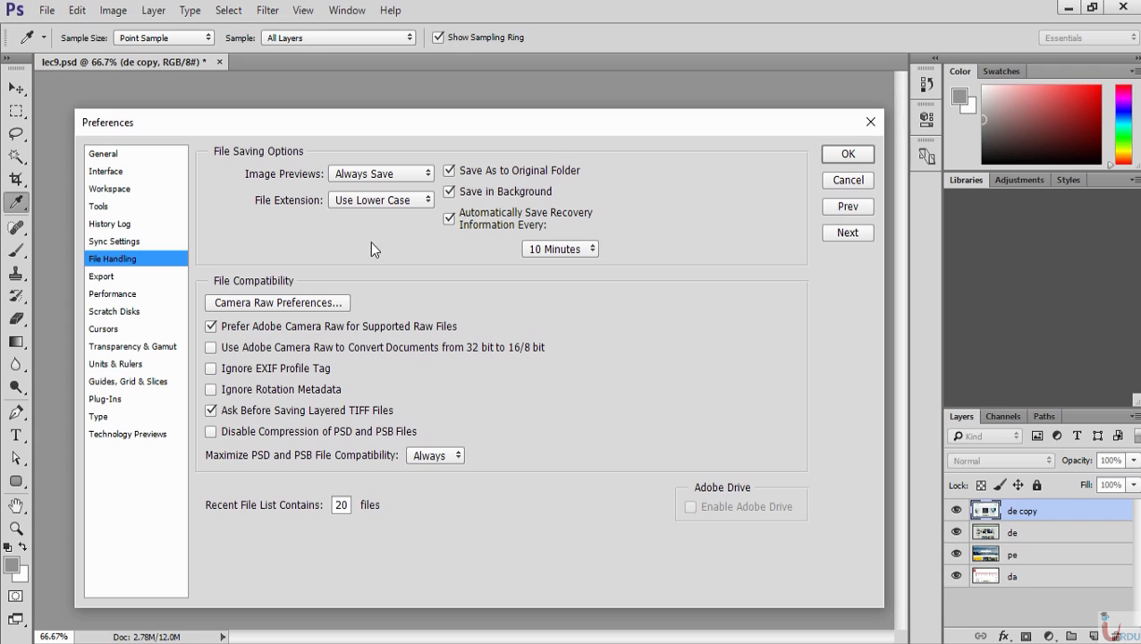
{"action": "left_click", "coordinate": [449, 192]}
{"action": "mouse_move", "coordinate": [490, 222]}
{"action": "left_click", "coordinate": [574, 252]}
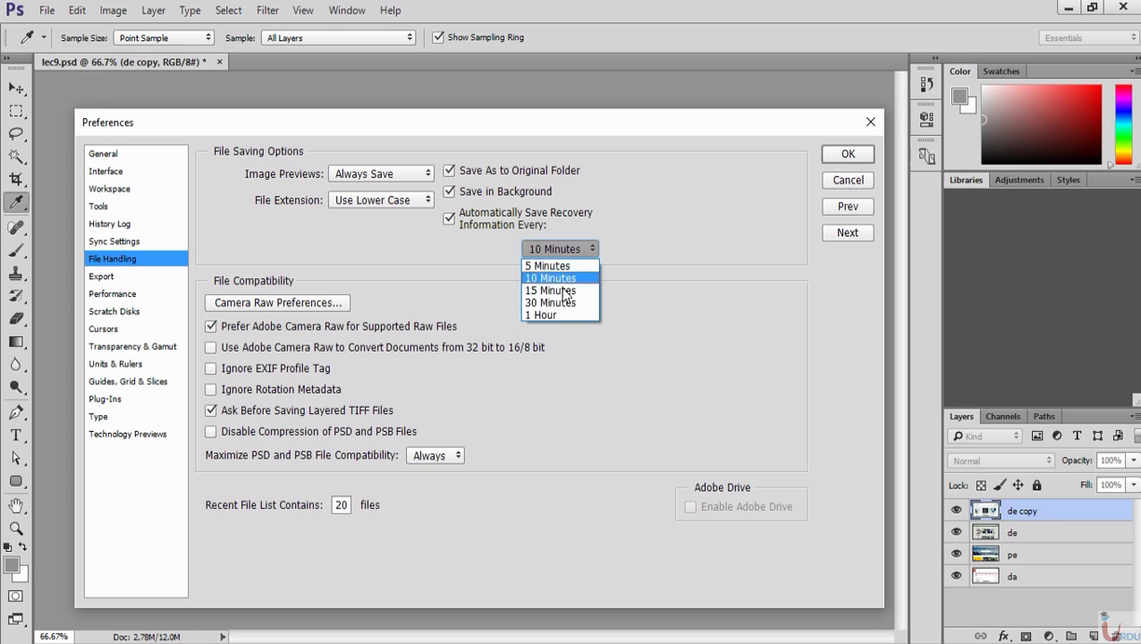
{"action": "left_click", "coordinate": [563, 277]}
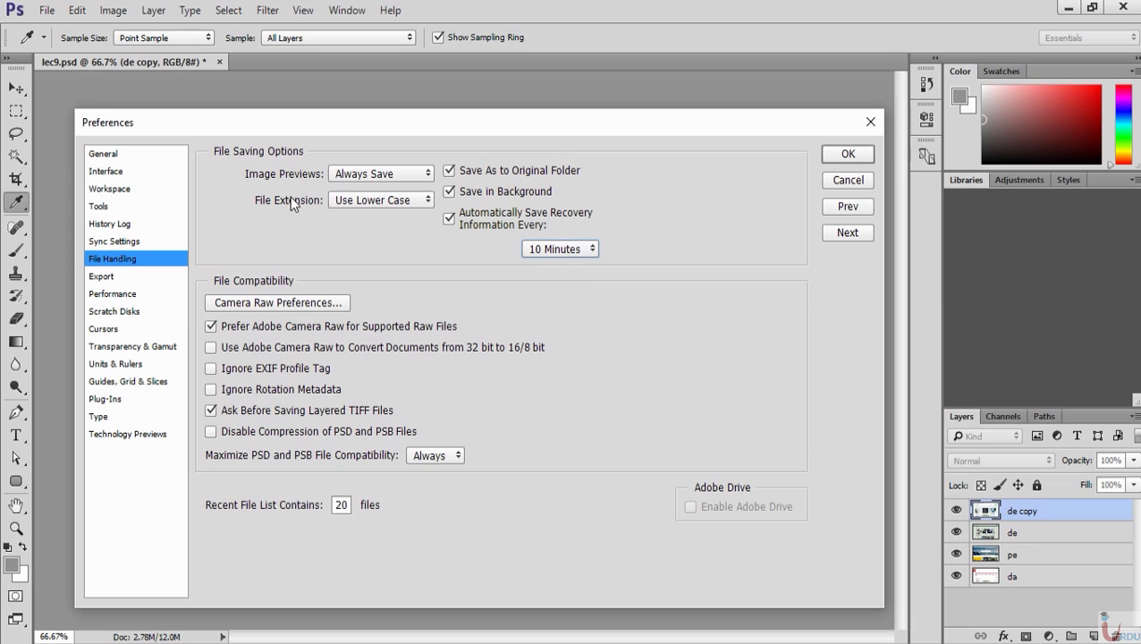
Check the File Extension case choices in the File Handling preferences, keeping Use Lower Case
{"action": "left_click", "coordinate": [338, 201]}
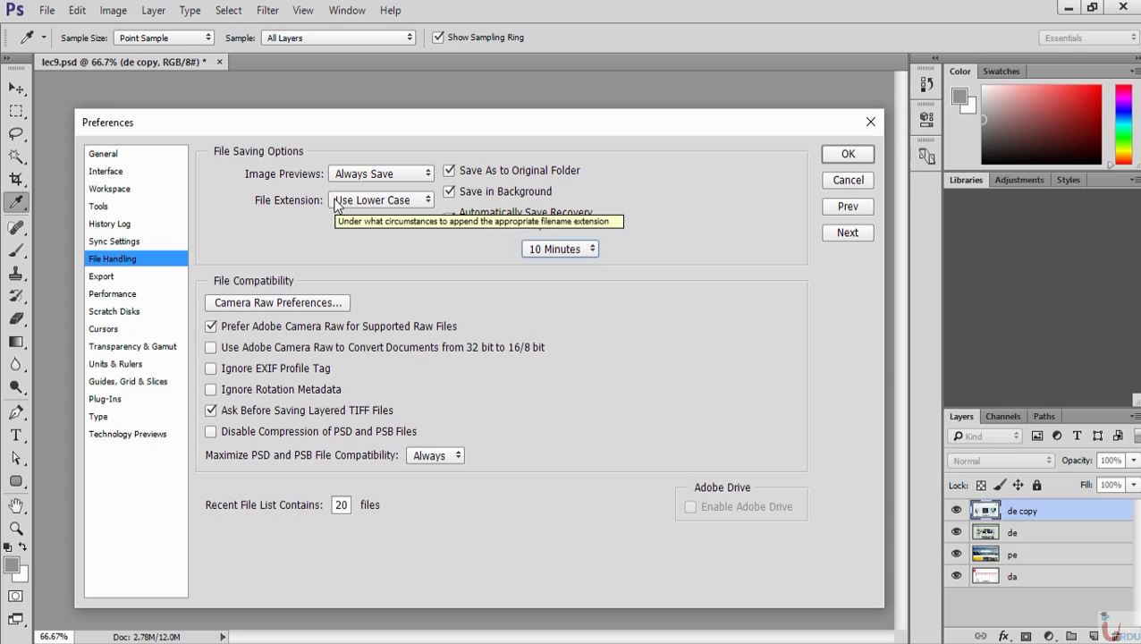
{"action": "left_click", "coordinate": [338, 202]}
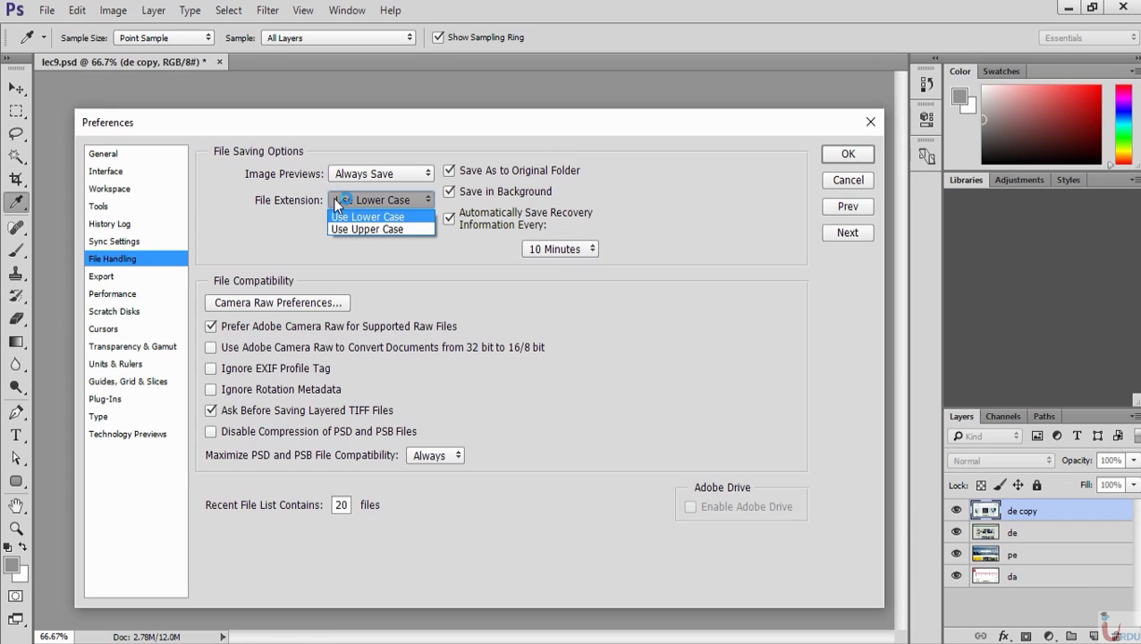
{"action": "left_click", "coordinate": [336, 202]}
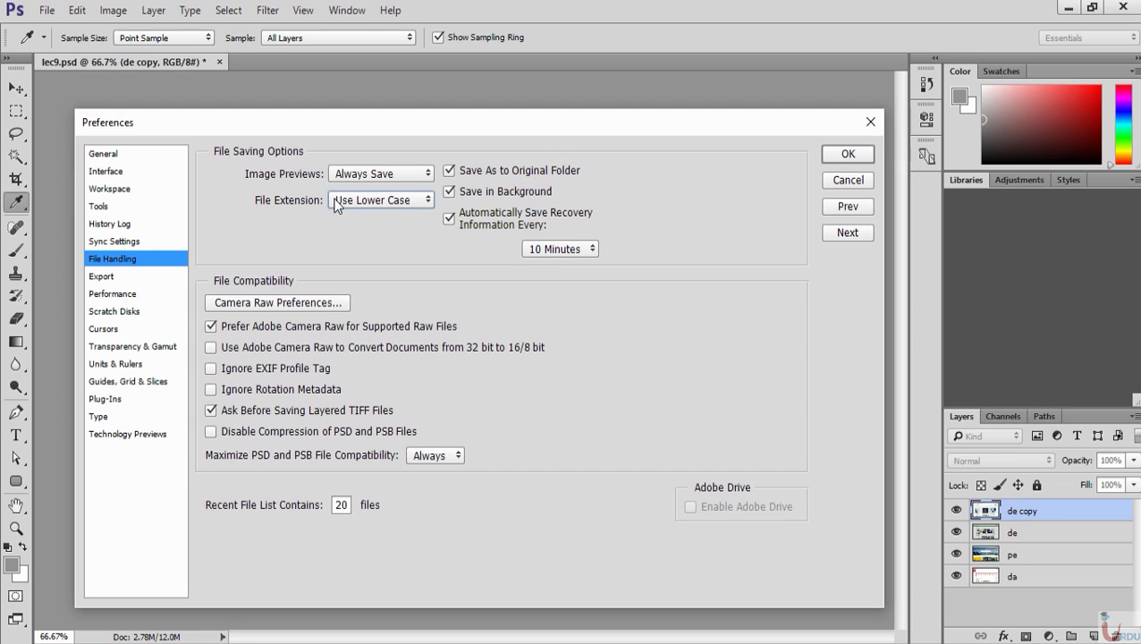
{"action": "left_click", "coordinate": [337, 204]}
Check the Open Recent command and the Recent File List Contains setting, and show the Export preferences
{"action": "left_click", "coordinate": [211, 326]}
{"action": "left_click", "coordinate": [46, 10]}
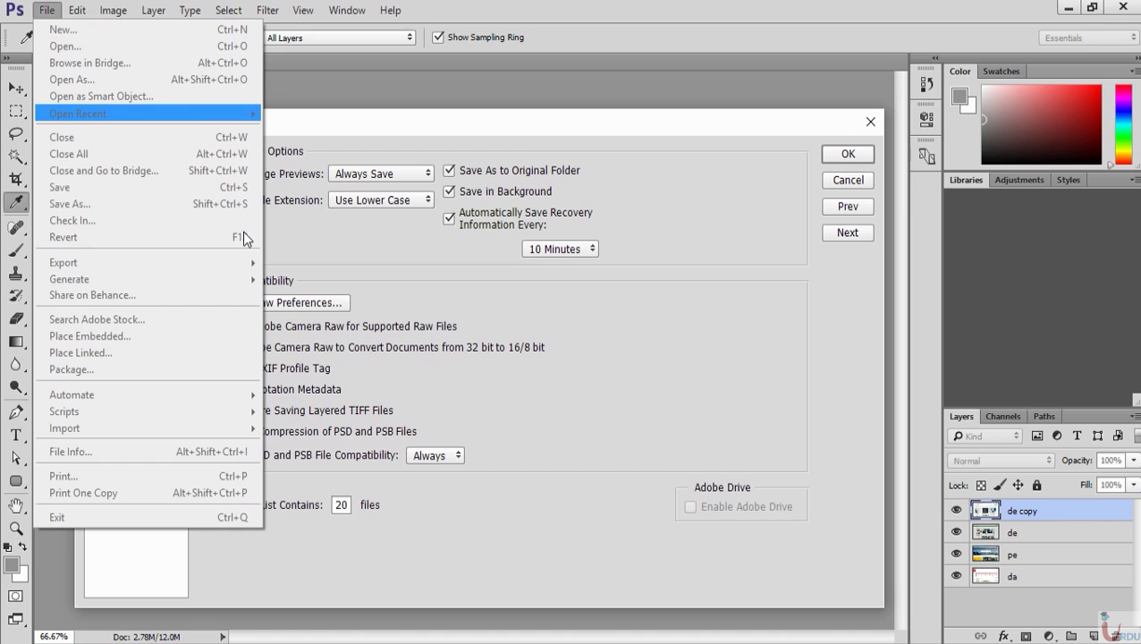
{"action": "double_click", "coordinate": [342, 510]}
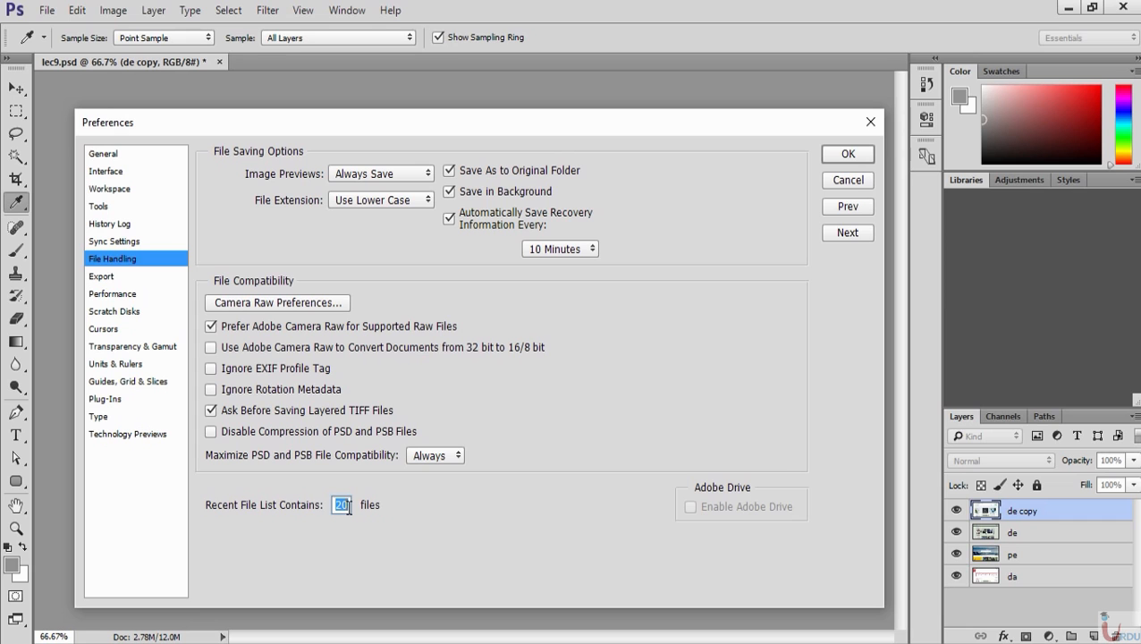
{"action": "left_click", "coordinate": [102, 279]}
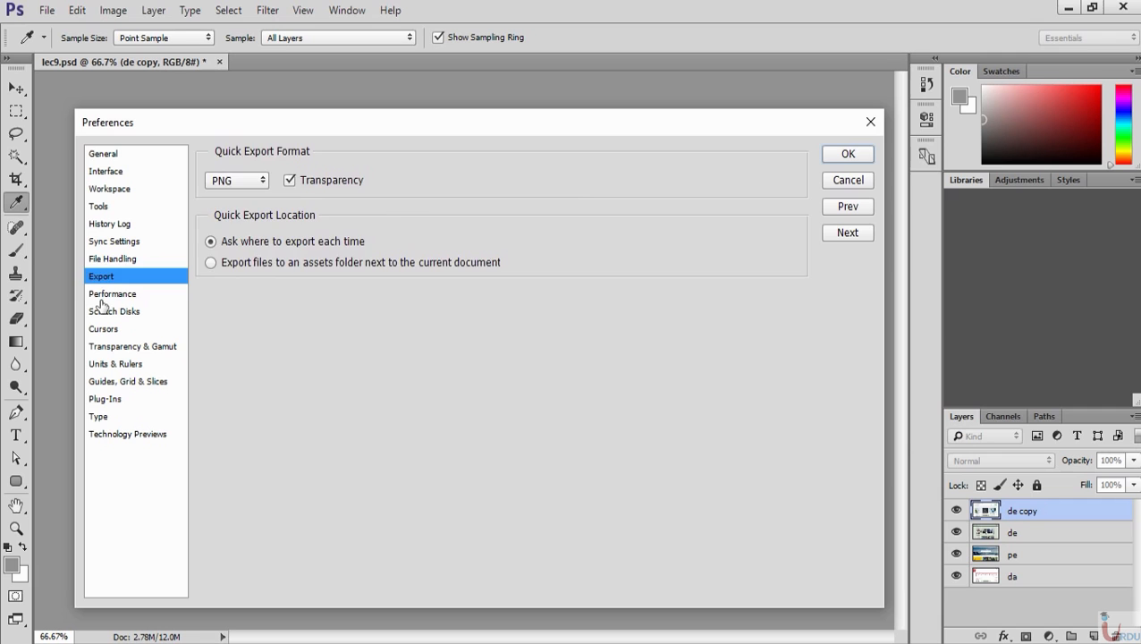
Set the memory Photoshop may use to 2424 MB (75%) in the Performance preferences
{"action": "left_click", "coordinate": [102, 295]}
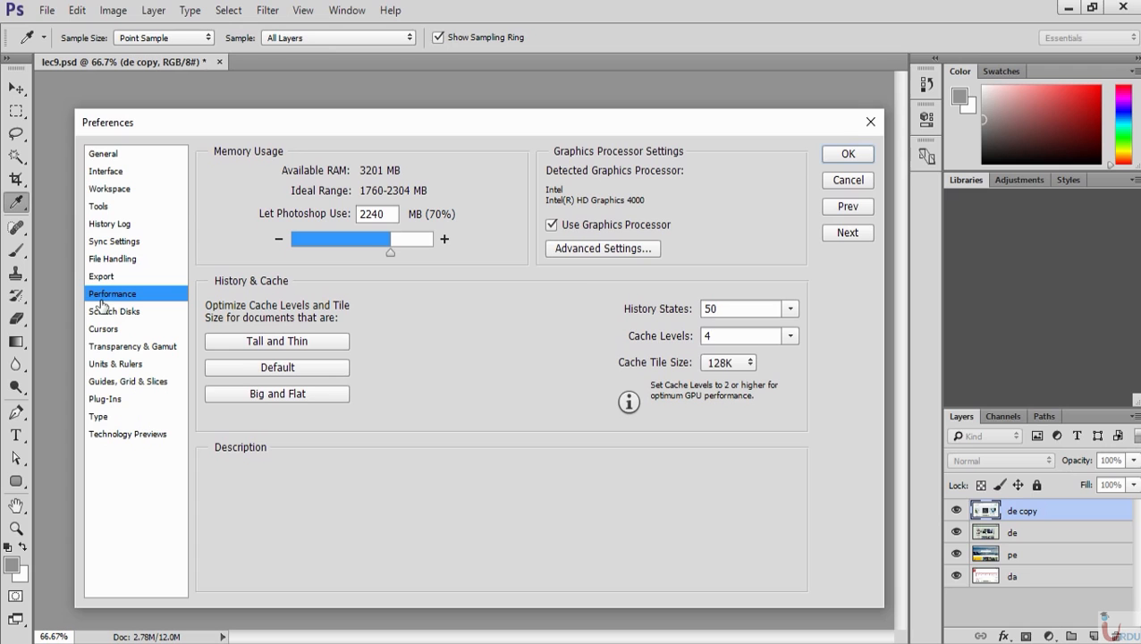
{"action": "mouse_move", "coordinate": [242, 169]}
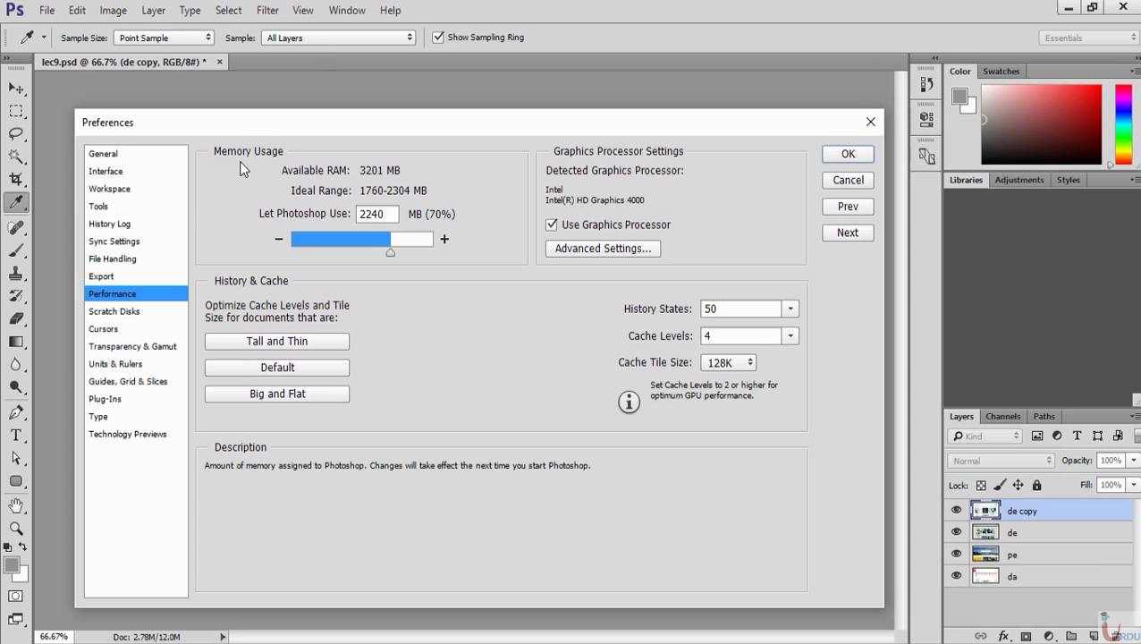
{"action": "left_click", "coordinate": [241, 167]}
{"action": "left_click", "coordinate": [241, 167]}
{"action": "left_click_drag", "start_coordinate": [388, 252], "coordinate": [412, 253]}
{"action": "left_click_drag", "start_coordinate": [411, 253], "coordinate": [402, 257]}
{"action": "left_click", "coordinate": [402, 253]}
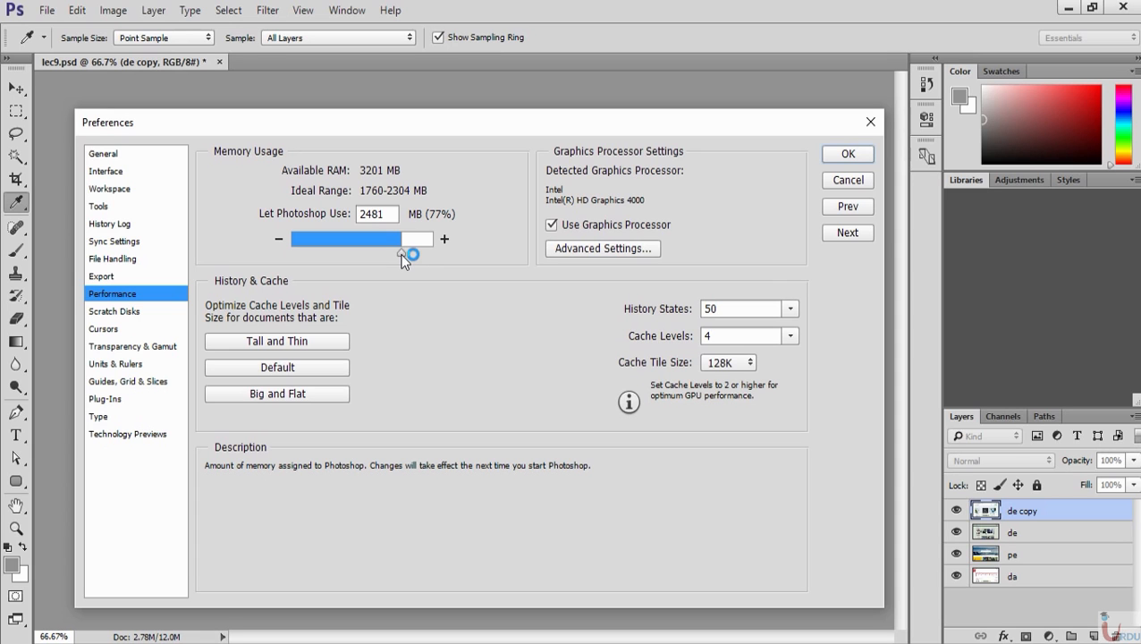
{"action": "left_click_drag", "start_coordinate": [401, 253], "coordinate": [415, 249]}
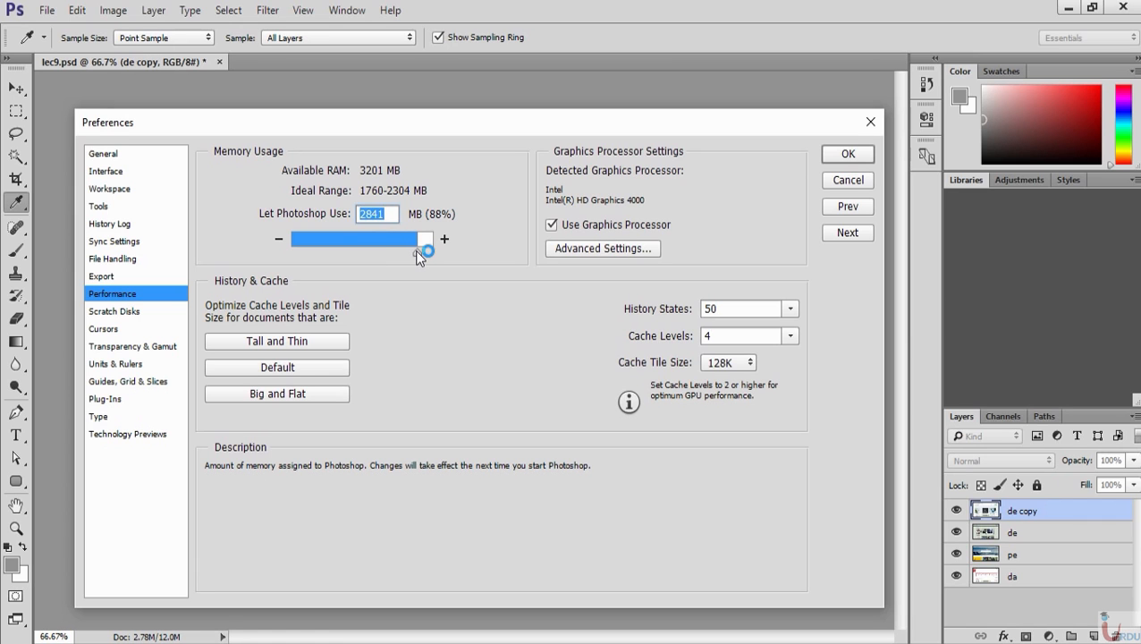
{"action": "left_click_drag", "start_coordinate": [415, 249], "coordinate": [397, 252]}
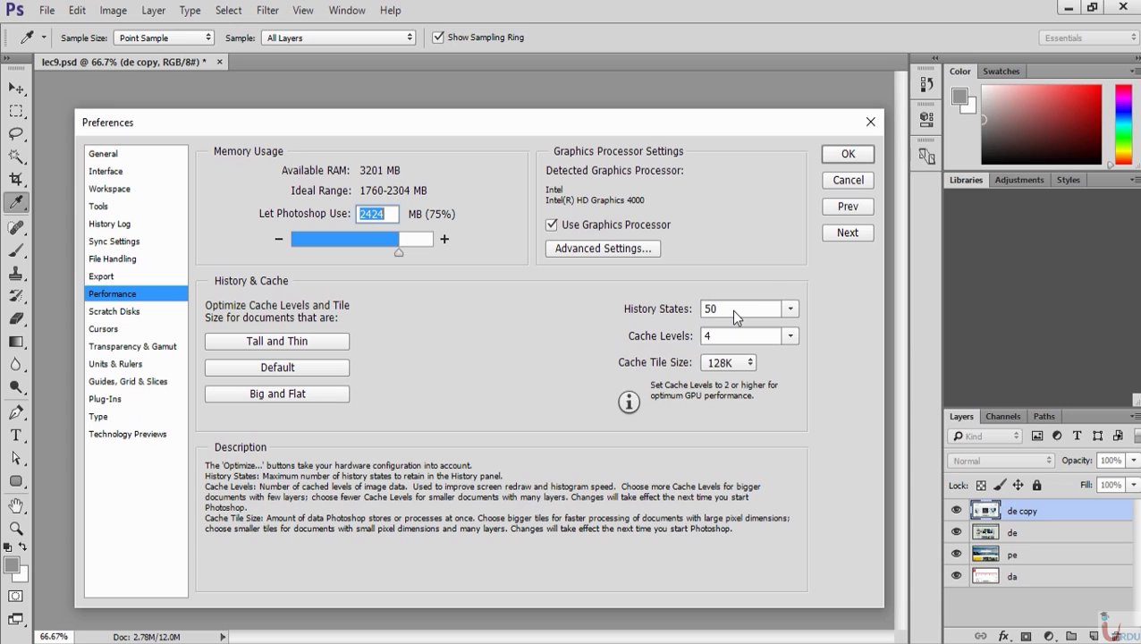
Try the maximum of 1000 History States and set the value to 11
{"action": "left_click", "coordinate": [789, 308]}
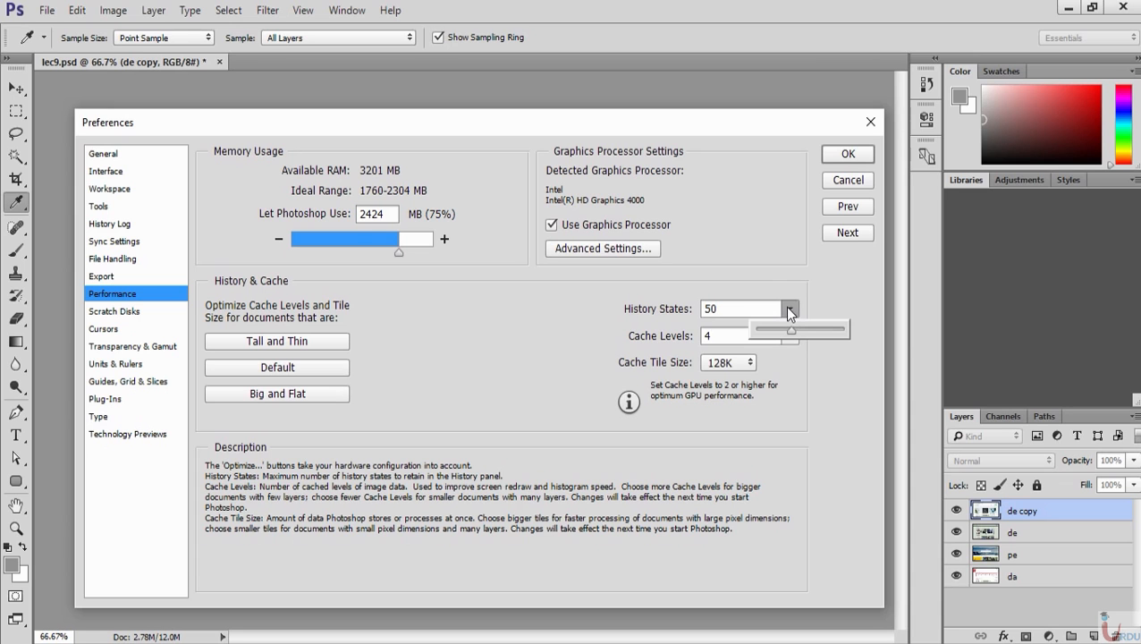
{"action": "left_click_drag", "start_coordinate": [790, 331], "coordinate": [853, 329]}
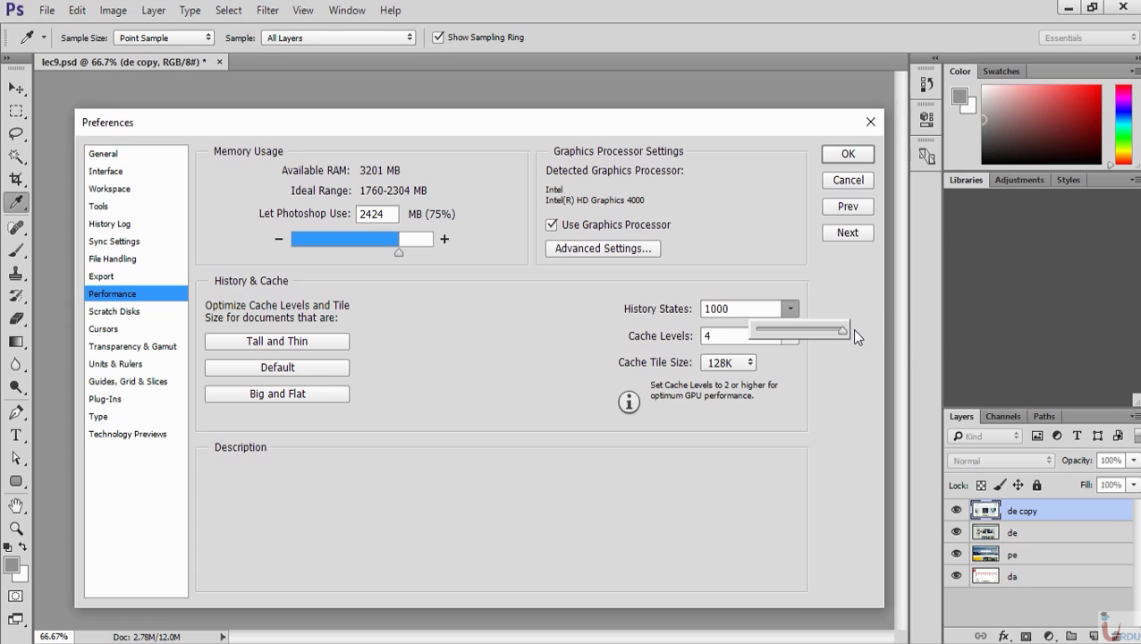
{"action": "left_click_drag", "start_coordinate": [843, 329], "coordinate": [762, 369]}
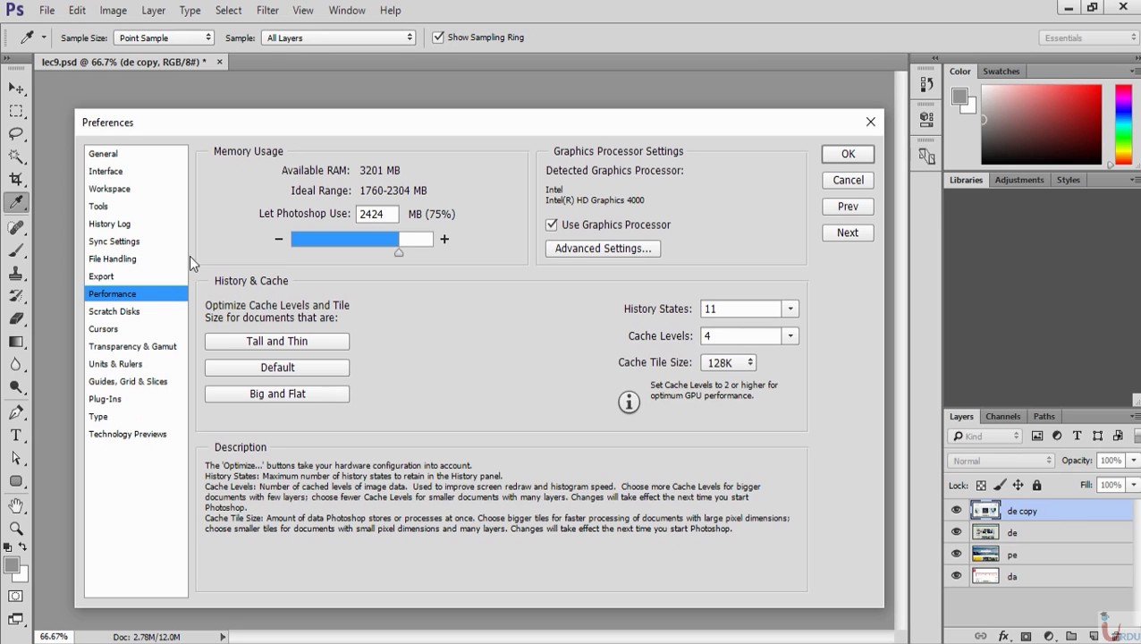
Show the Scratch Disks preferences, and set Painting Cursors to Standard in the Cursors section
{"action": "left_click", "coordinate": [135, 314]}
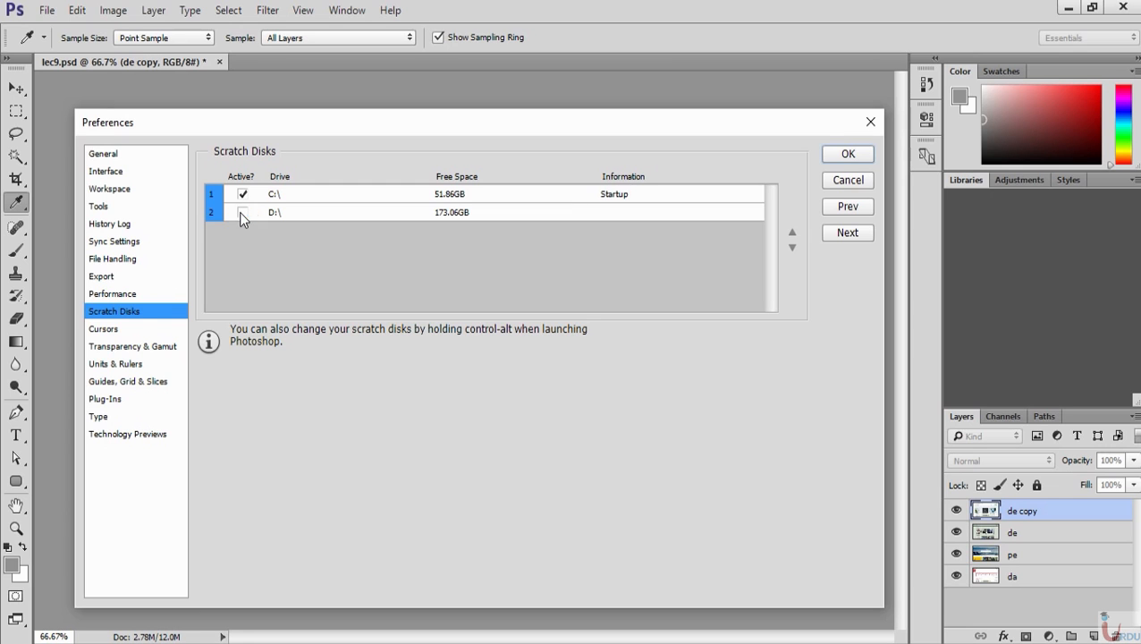
{"action": "left_click", "coordinate": [118, 329]}
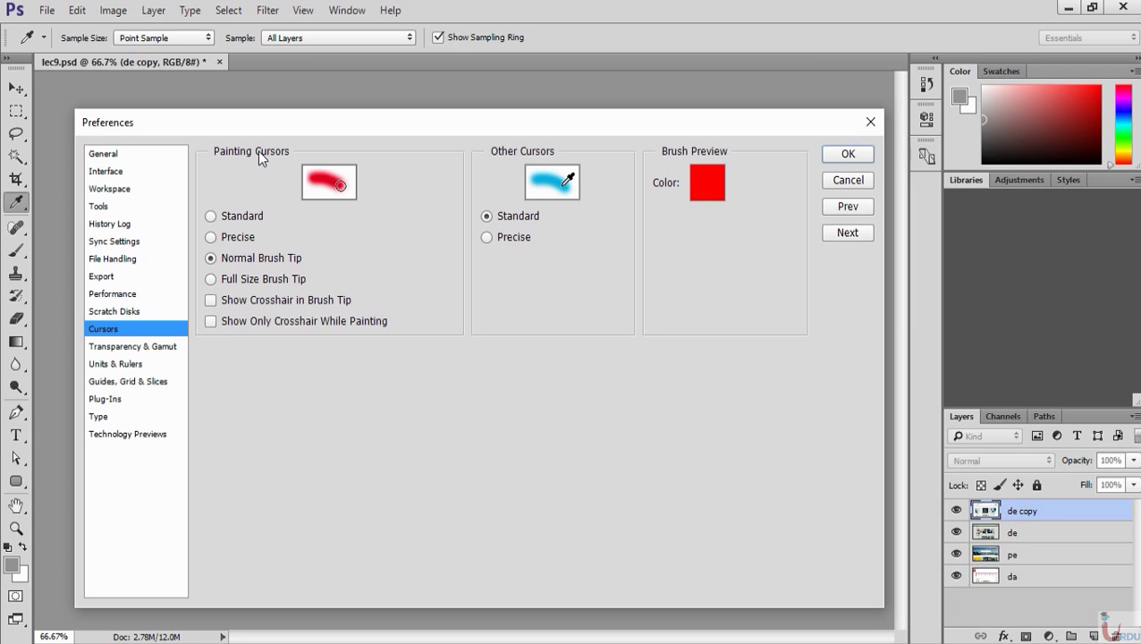
{"action": "left_click", "coordinate": [212, 216]}
{"action": "left_click", "coordinate": [211, 217]}
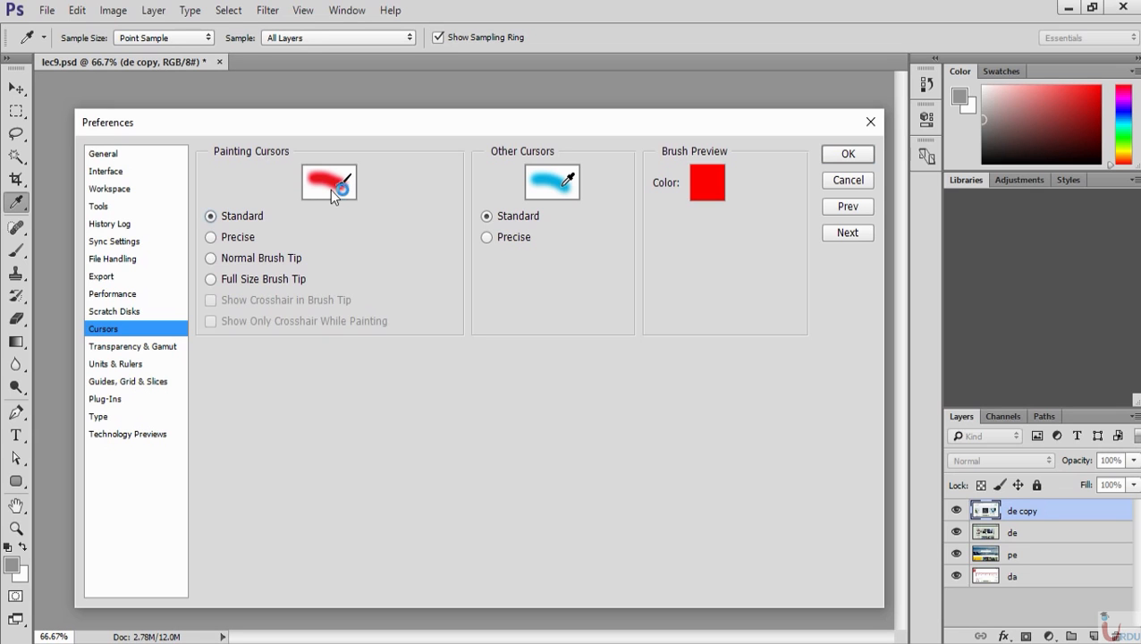
Set Painting Cursors to Full Size Brush Tip without the brush-tip crosshair, and try Precise for Other Cursors before restoring Standard
{"action": "left_click", "coordinate": [210, 237]}
{"action": "left_click", "coordinate": [211, 259]}
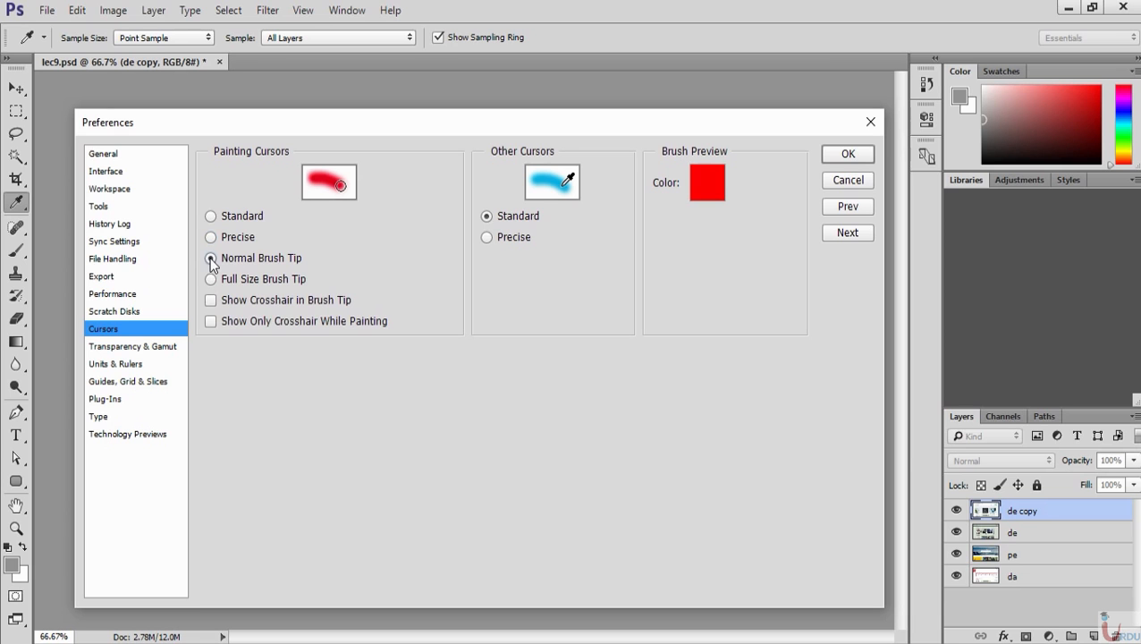
{"action": "left_click", "coordinate": [211, 280]}
{"action": "left_click", "coordinate": [211, 302]}
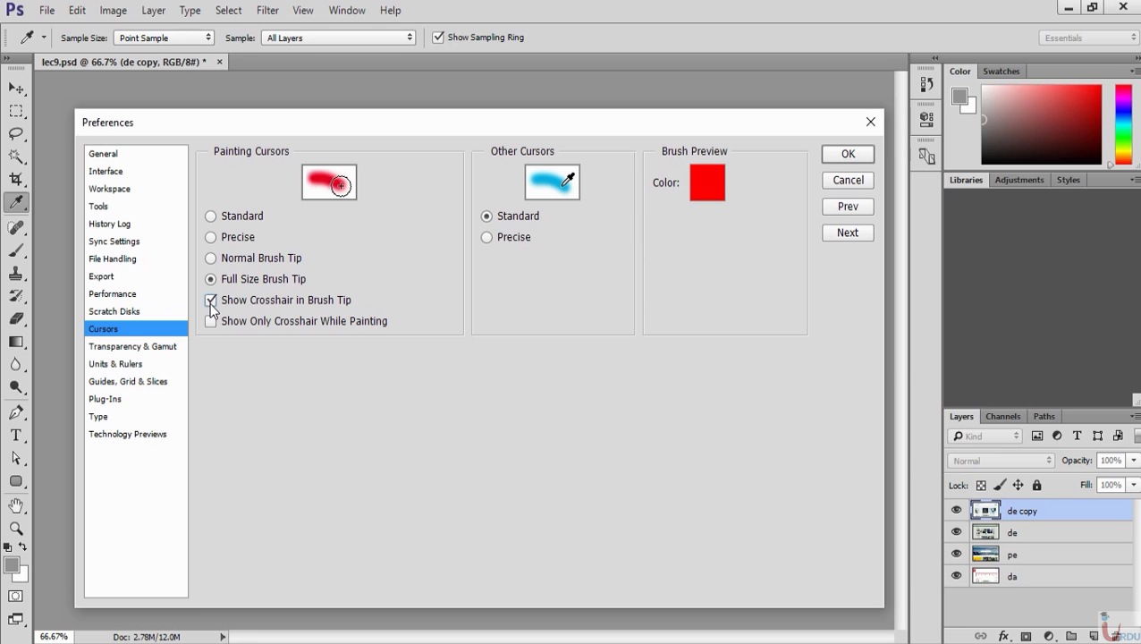
{"action": "left_click", "coordinate": [211, 301]}
{"action": "left_click", "coordinate": [487, 236]}
{"action": "left_click", "coordinate": [487, 219]}
Try the Small, None and Large transparency grid sizes in the Transparency & Gamut preferences, and return Grid Size to Medium
{"action": "left_click", "coordinate": [127, 349]}
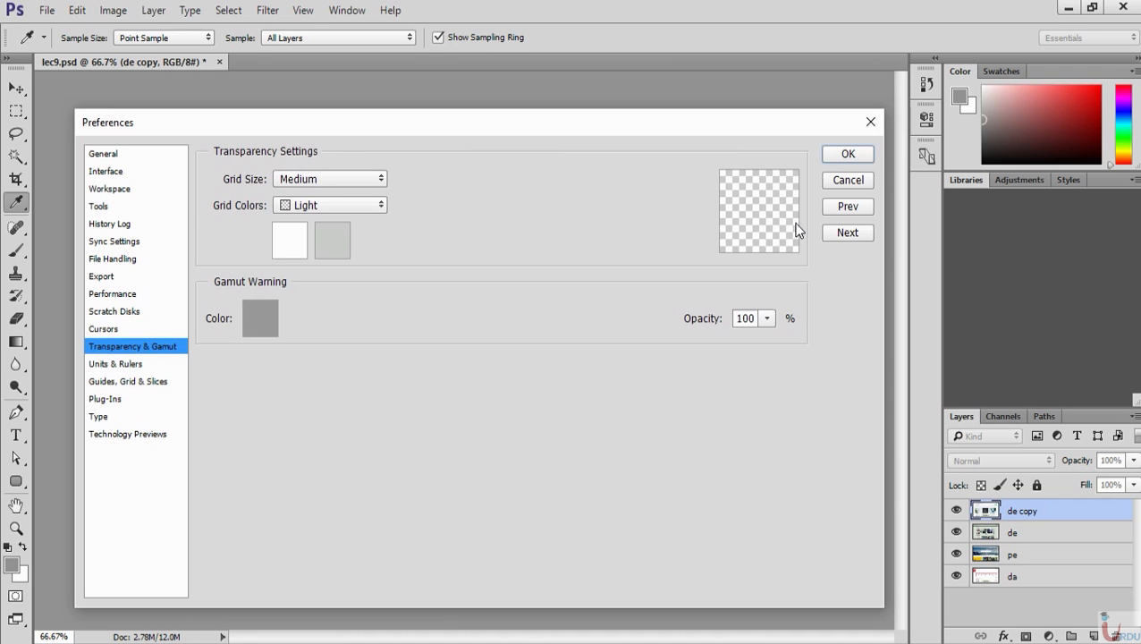
{"action": "left_click", "coordinate": [362, 180]}
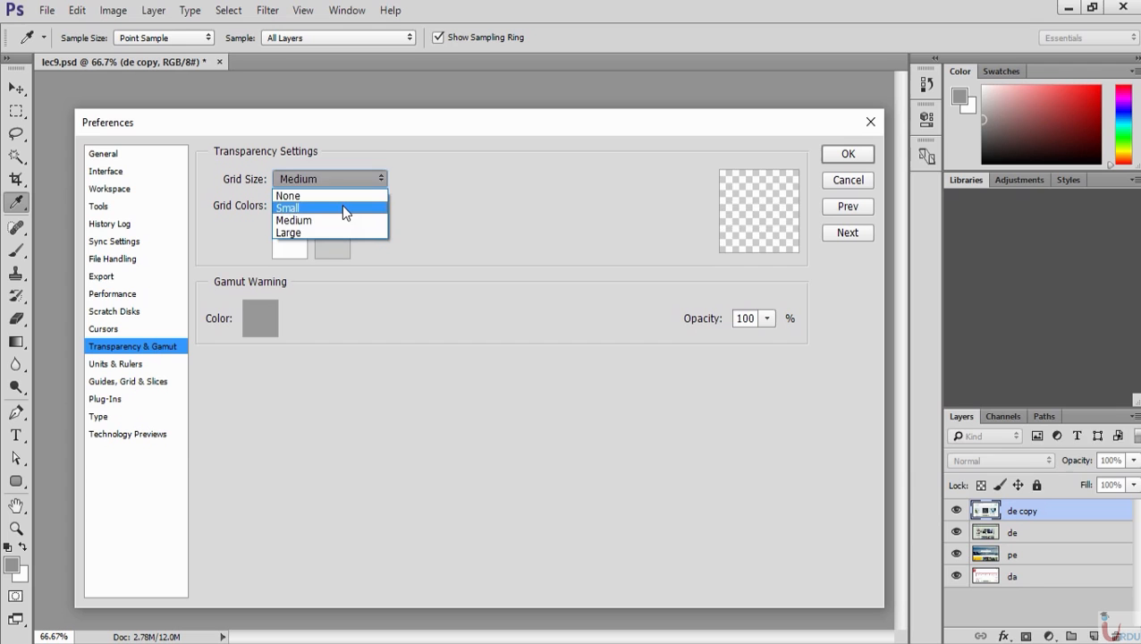
{"action": "left_click", "coordinate": [346, 207]}
{"action": "left_click", "coordinate": [357, 178]}
{"action": "left_click", "coordinate": [351, 195]}
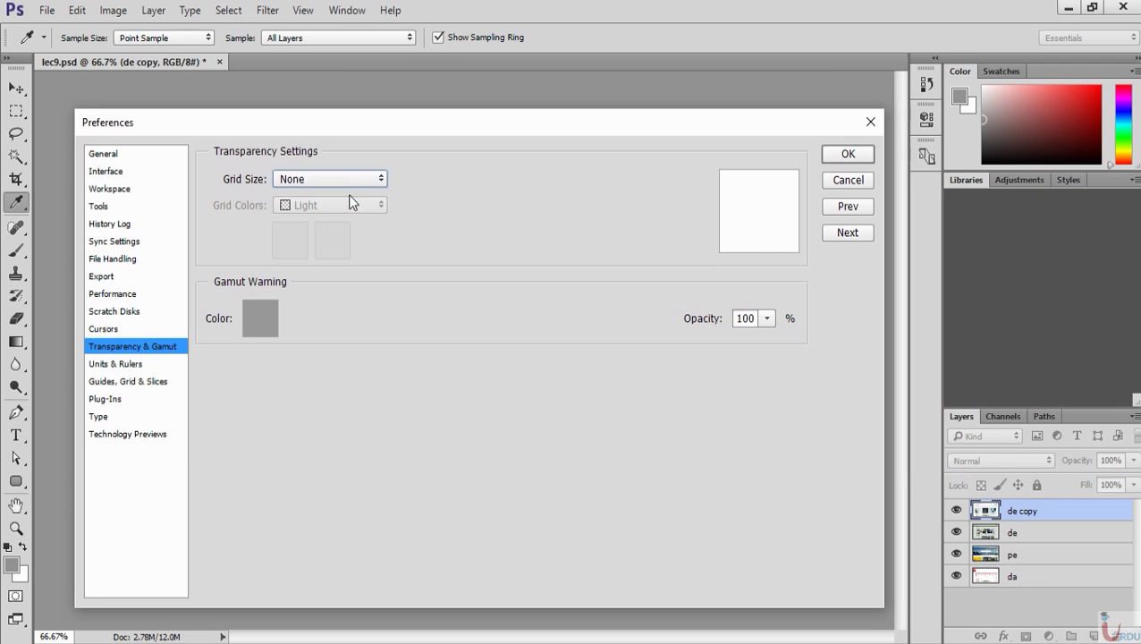
{"action": "left_click", "coordinate": [353, 177]}
{"action": "left_click", "coordinate": [340, 232]}
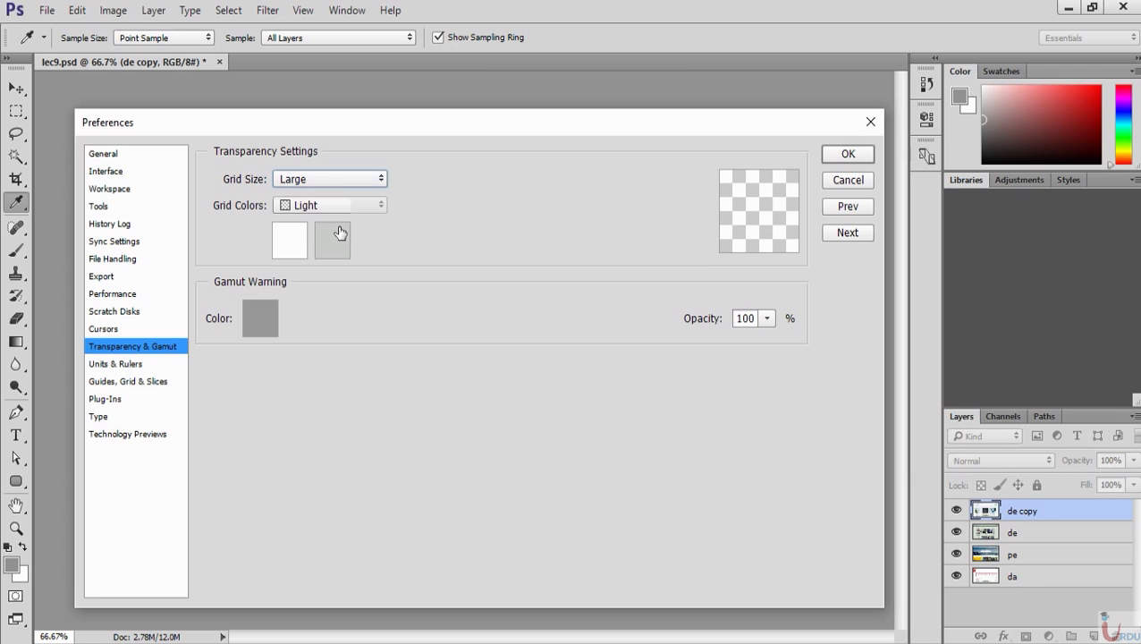
{"action": "left_click", "coordinate": [374, 182]}
{"action": "key", "text": "Escape"}
{"action": "key", "text": "Up"}
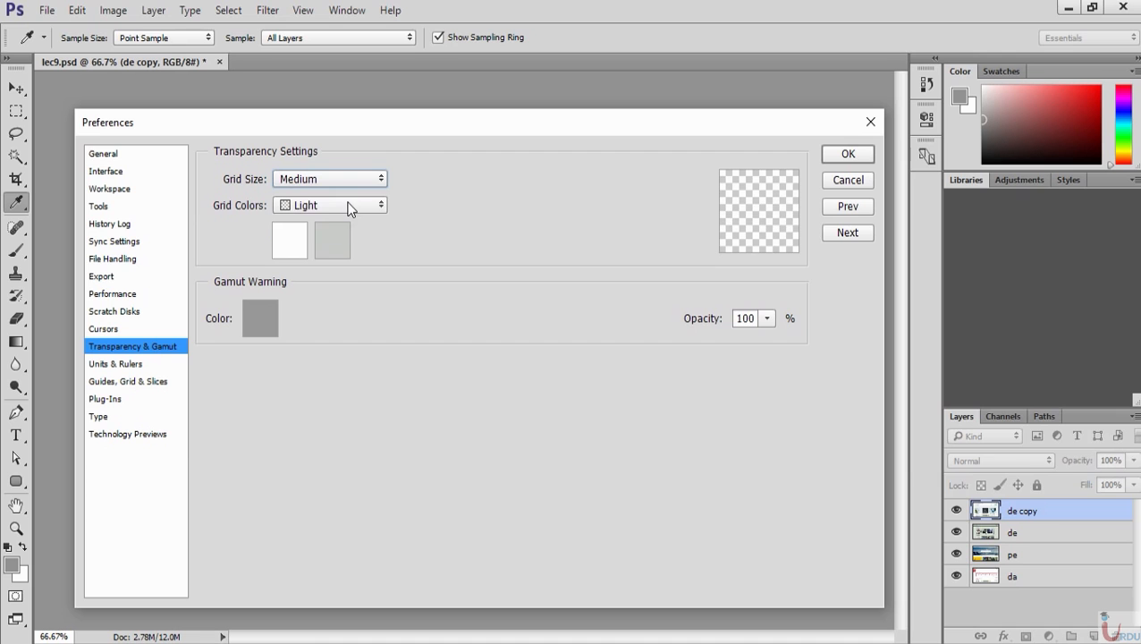
Try the Medium and Orange transparency grid colors, and return Grid Colors to Light
{"action": "left_click", "coordinate": [349, 206]}
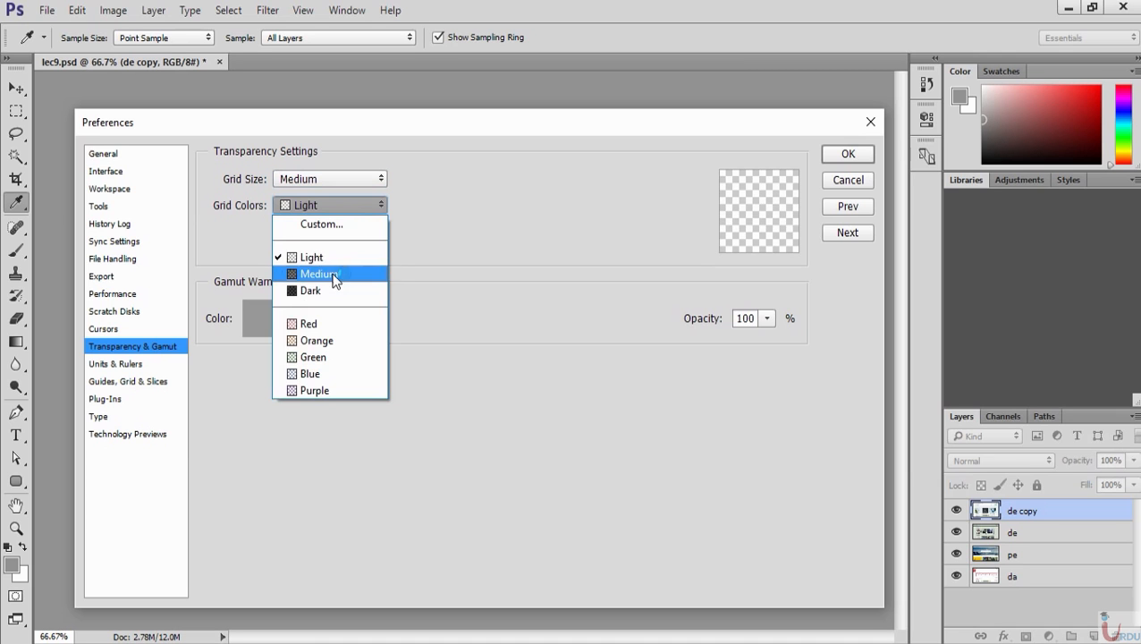
{"action": "left_click", "coordinate": [330, 273]}
{"action": "left_click", "coordinate": [350, 204]}
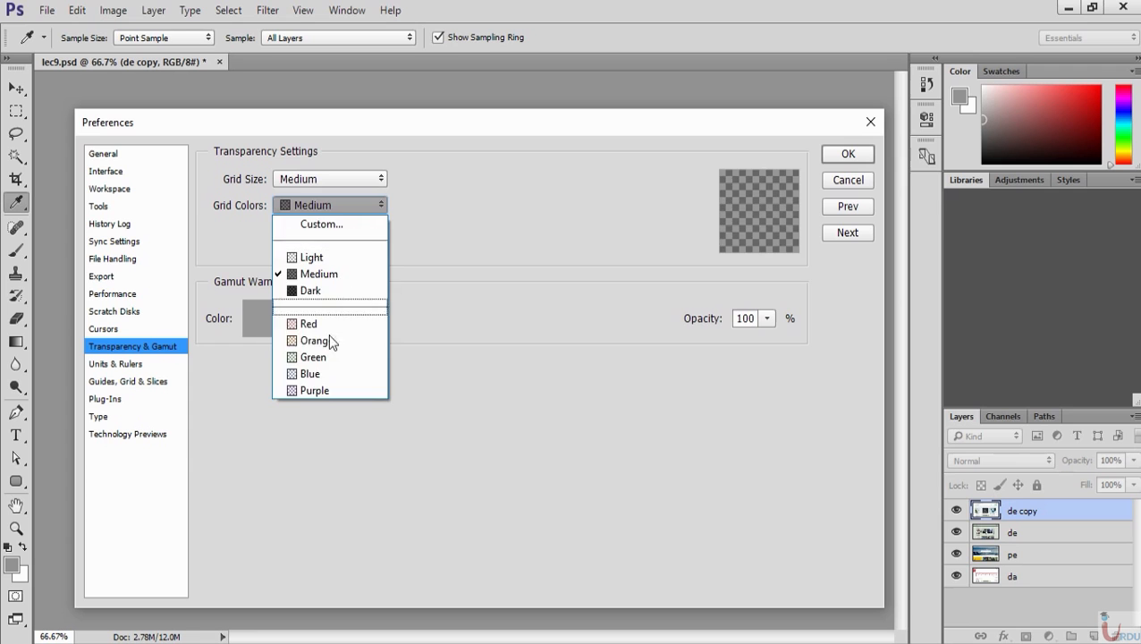
{"action": "left_click", "coordinate": [326, 340]}
{"action": "left_click", "coordinate": [354, 205]}
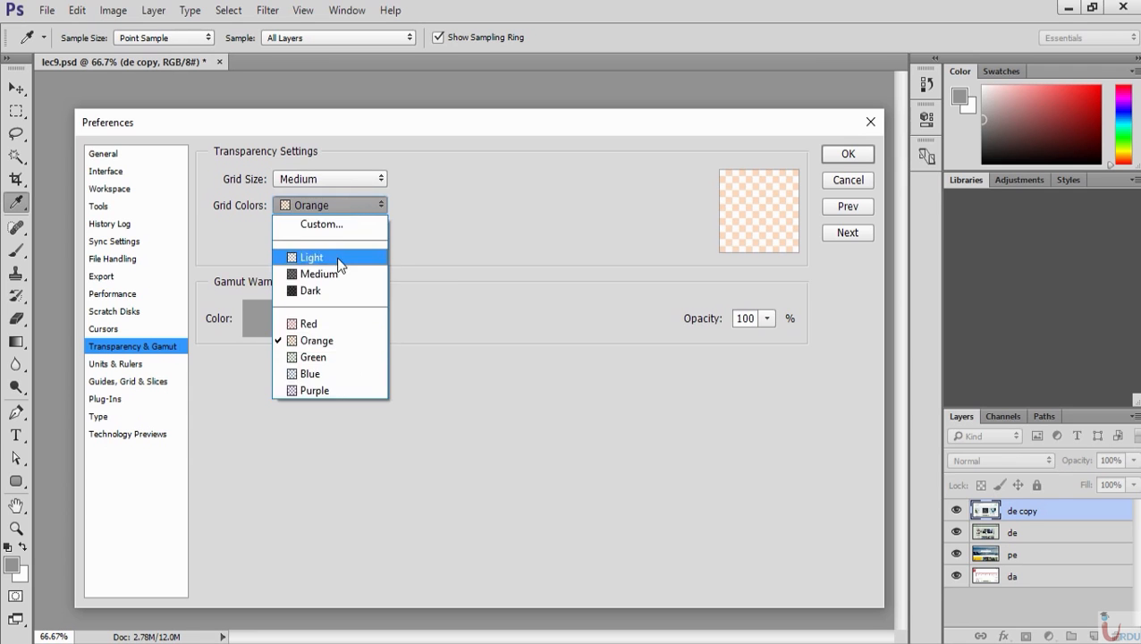
{"action": "left_click", "coordinate": [338, 259]}
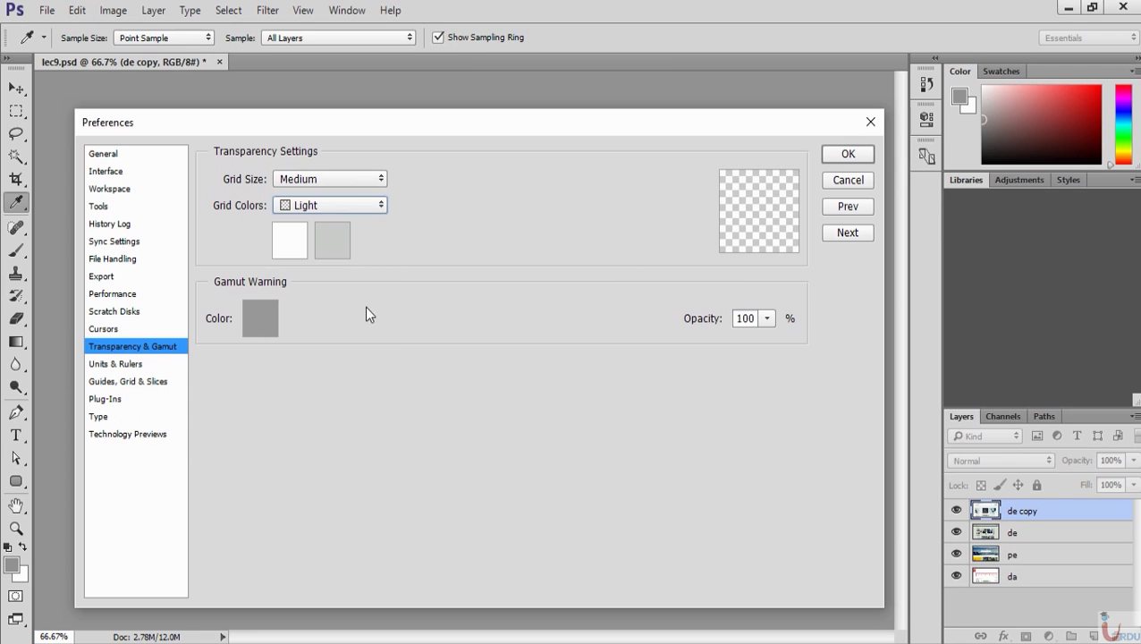
Show the Units & Rulers preferences and look through the available ruler units
{"action": "left_click", "coordinate": [129, 366]}
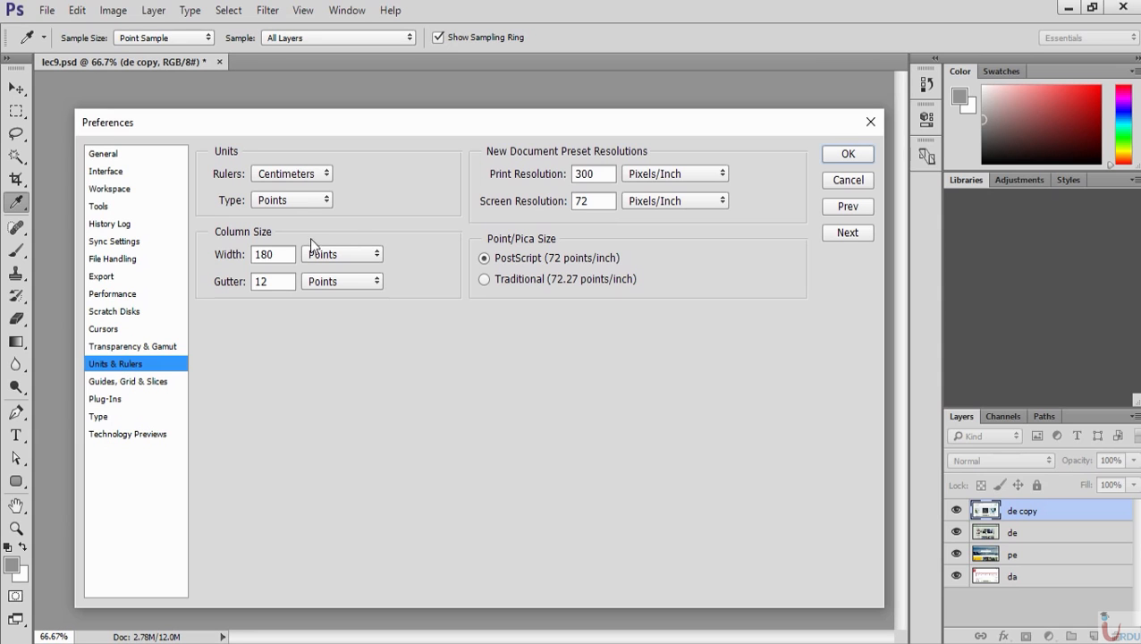
{"action": "left_click", "coordinate": [281, 174]}
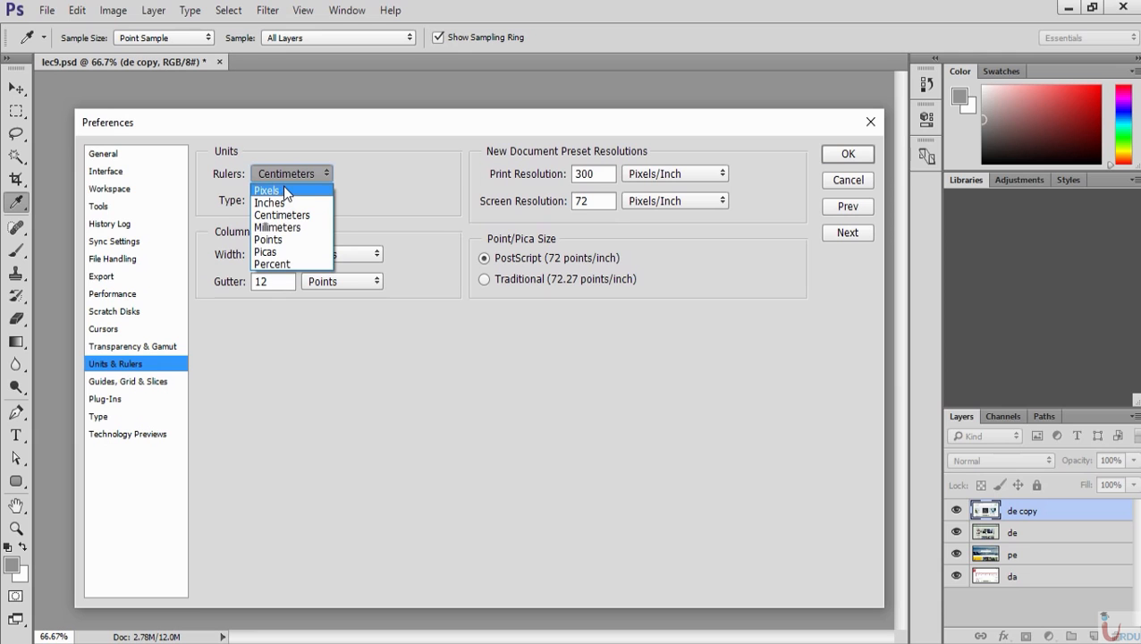
{"action": "left_click", "coordinate": [380, 183]}
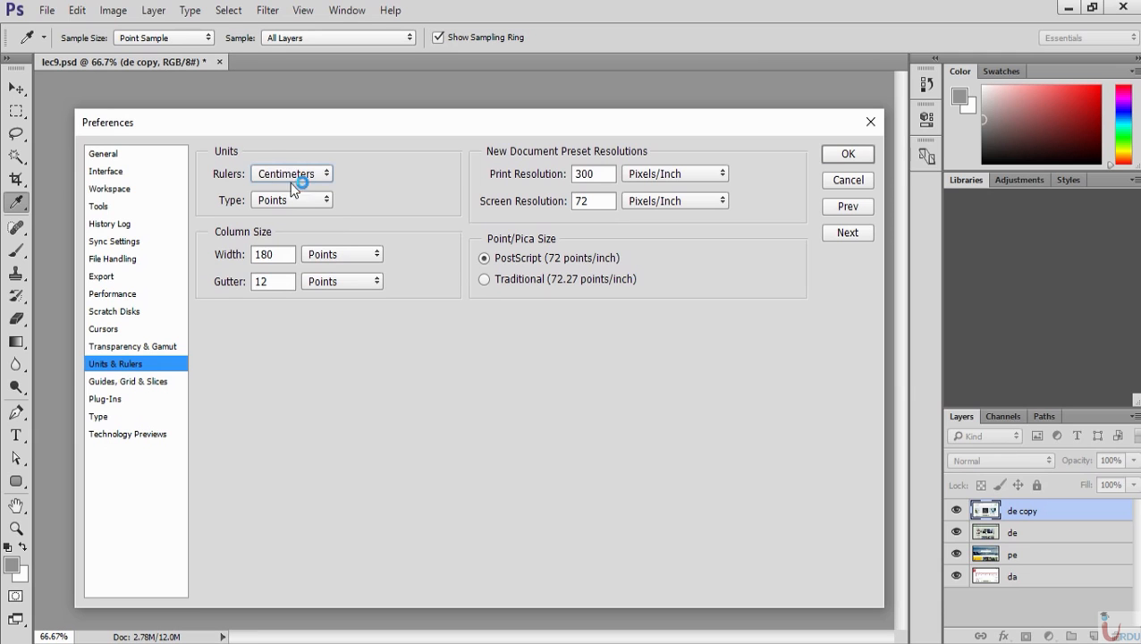
Set the guide color to a light gray sampled from the canvas image in the Guides, Grid & Slices preferences, and close Preferences
{"action": "left_click", "coordinate": [130, 386]}
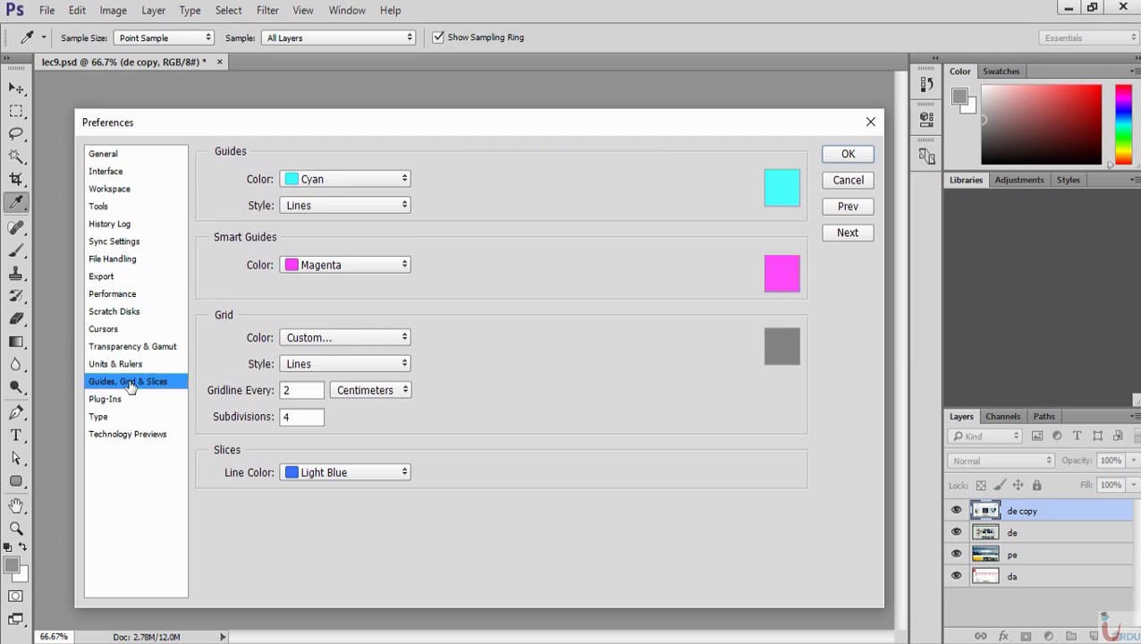
{"action": "left_click_drag", "start_coordinate": [286, 133], "coordinate": [512, 158]}
{"action": "left_click", "coordinate": [211, 322]}
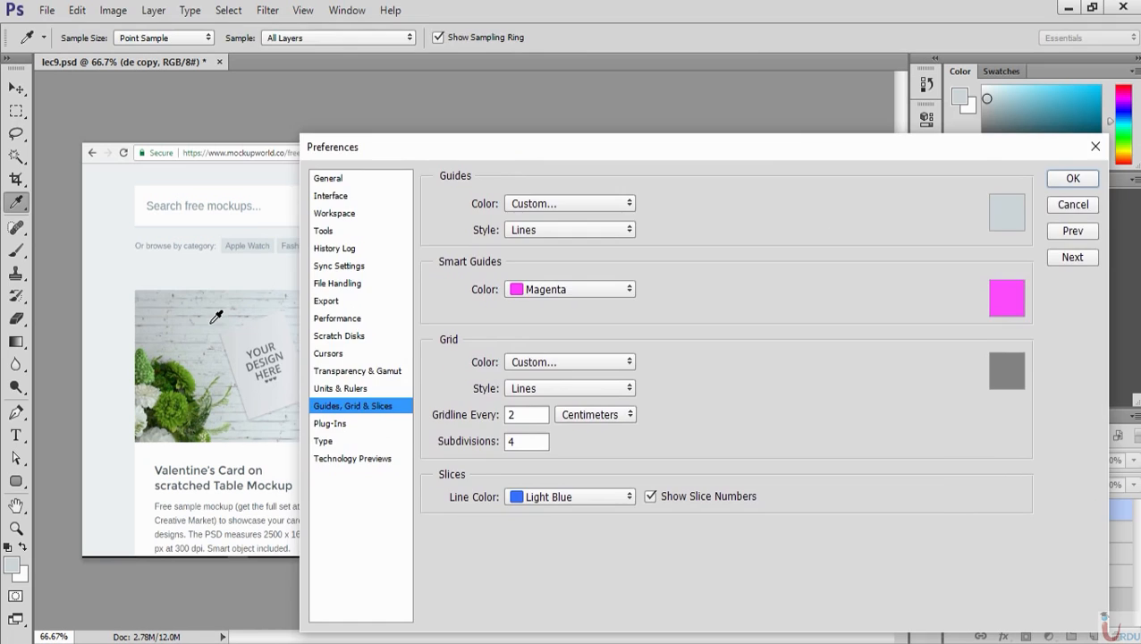
{"action": "key", "text": "Escape"}
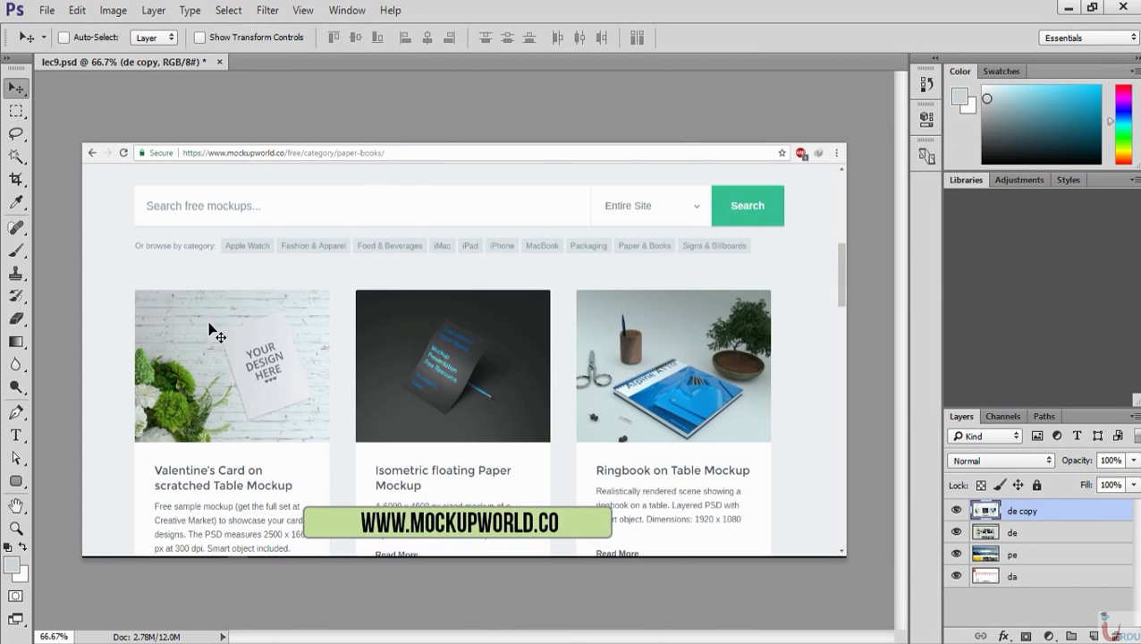
Show the grid over the image and set the grid color to red in the Guides, Grid & Slices preferences
{"action": "key", "text": "ctrl+apostrophe"}
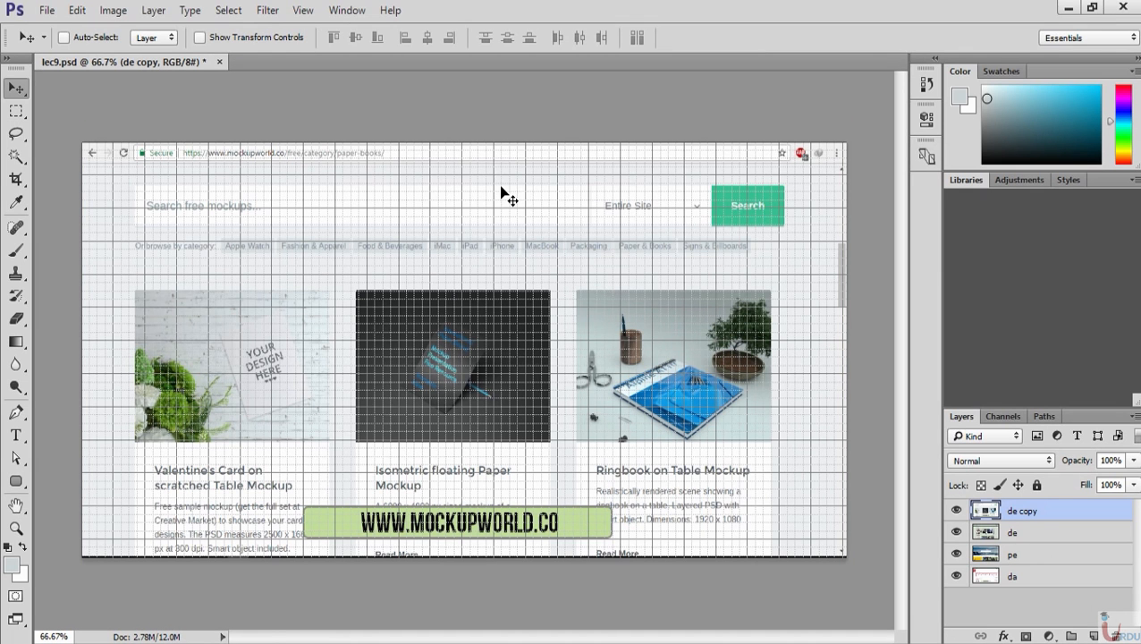
{"action": "left_click", "coordinate": [90, 10]}
{"action": "mouse_move", "coordinate": [206, 637]}
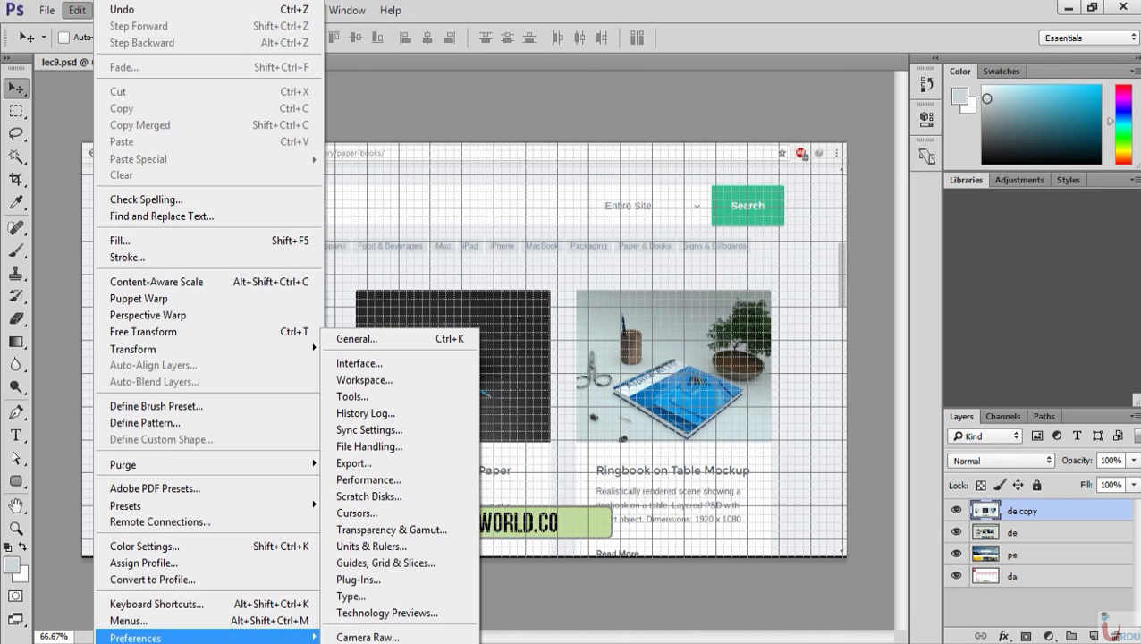
{"action": "left_click", "coordinate": [428, 562]}
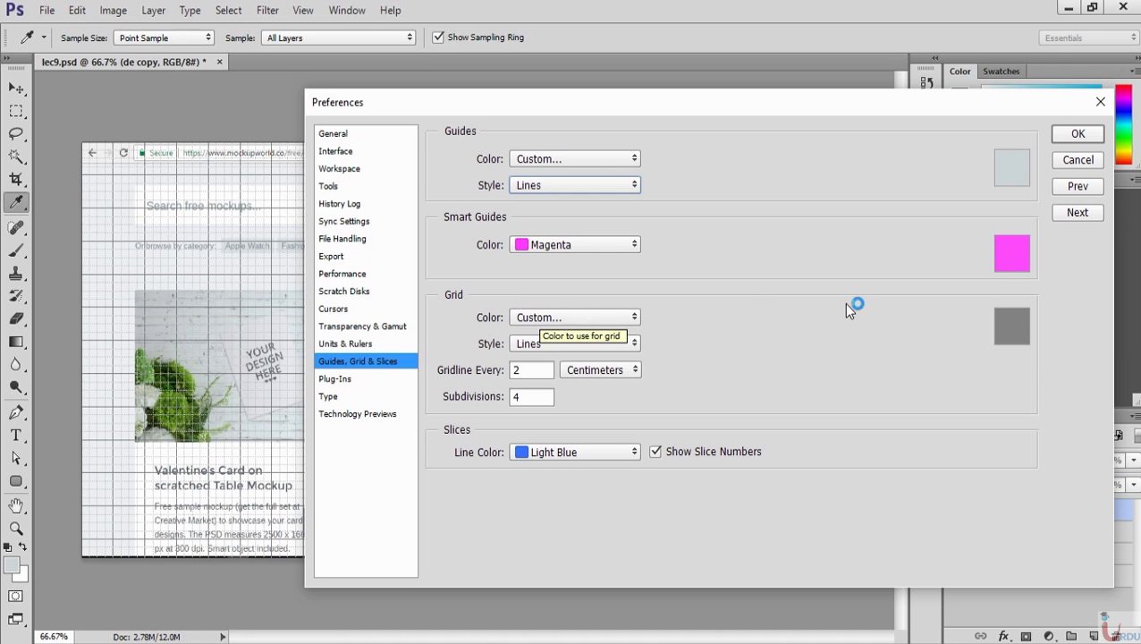
{"action": "mouse_move", "coordinate": [814, 306]}
{"action": "left_mouse_down"}
{"action": "mouse_move", "coordinate": [846, 229]}
{"action": "mouse_move", "coordinate": [787, 295]}
{"action": "mouse_move", "coordinate": [805, 258]}
{"action": "mouse_move", "coordinate": [807, 279]}
{"action": "mouse_move", "coordinate": [827, 273]}
{"action": "mouse_move", "coordinate": [858, 202]}
{"action": "left_mouse_up"}
{"action": "left_click", "coordinate": [1001, 223]}
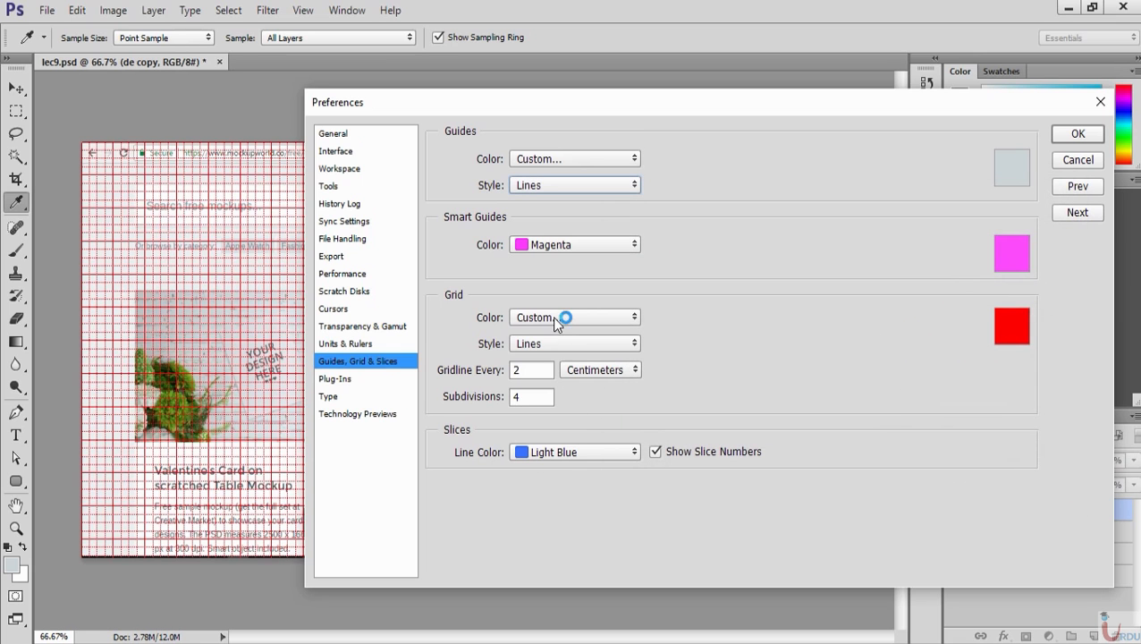
Try the Dots and Dashed Lines grid styles, and return the grid style to Lines
{"action": "left_click", "coordinate": [554, 345]}
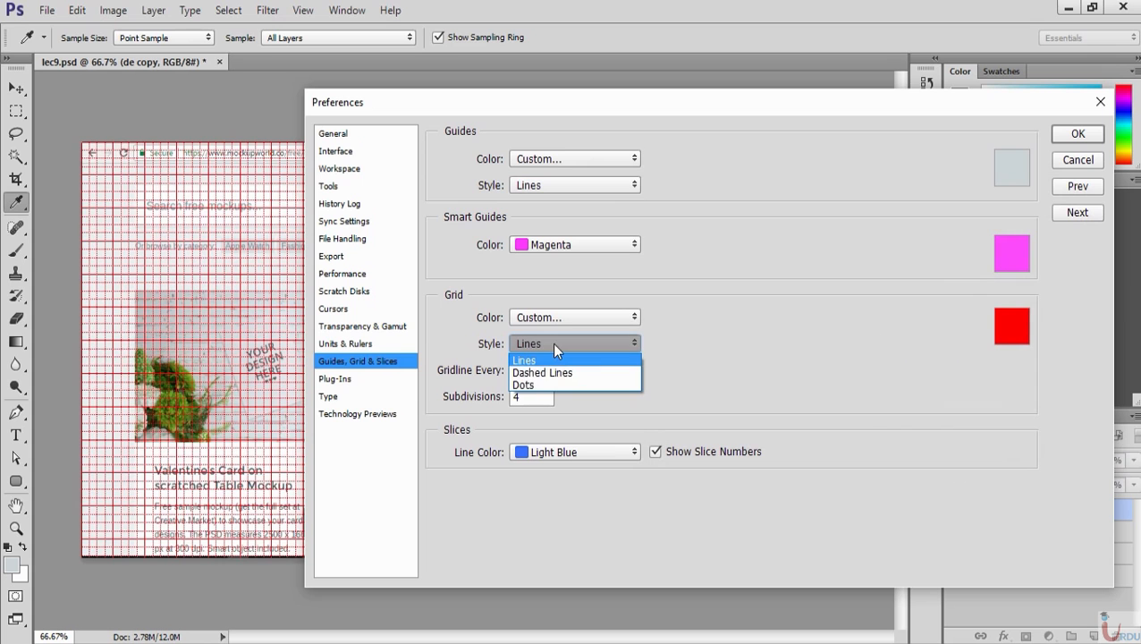
{"action": "left_click", "coordinate": [537, 384]}
{"action": "left_click", "coordinate": [550, 344]}
{"action": "left_click", "coordinate": [551, 369]}
{"action": "left_click", "coordinate": [553, 344]}
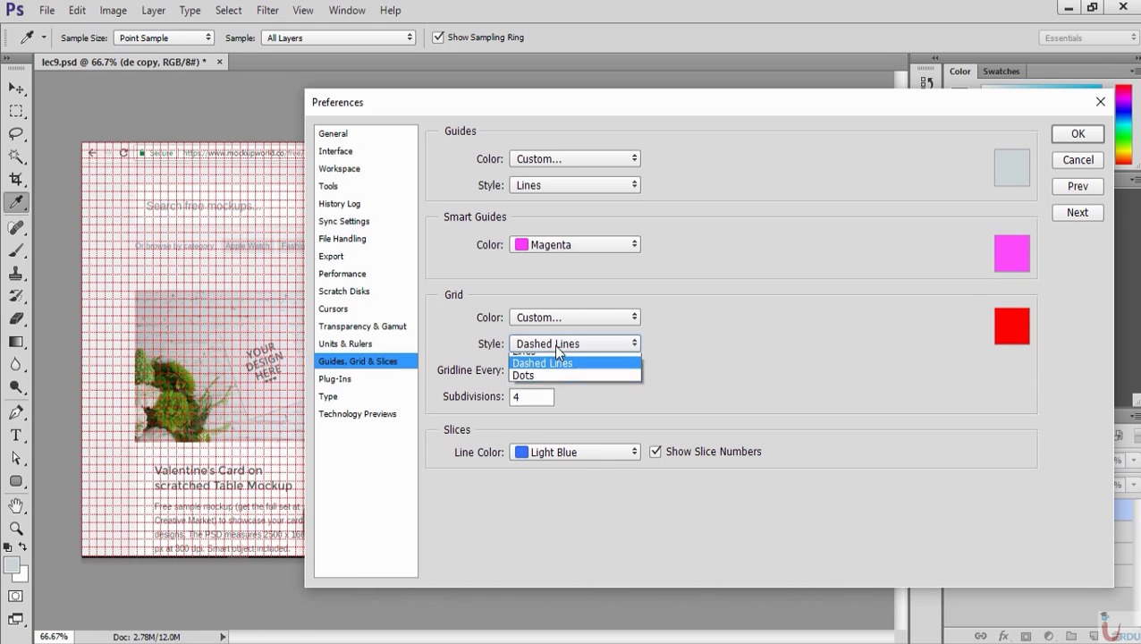
{"action": "left_click", "coordinate": [550, 355]}
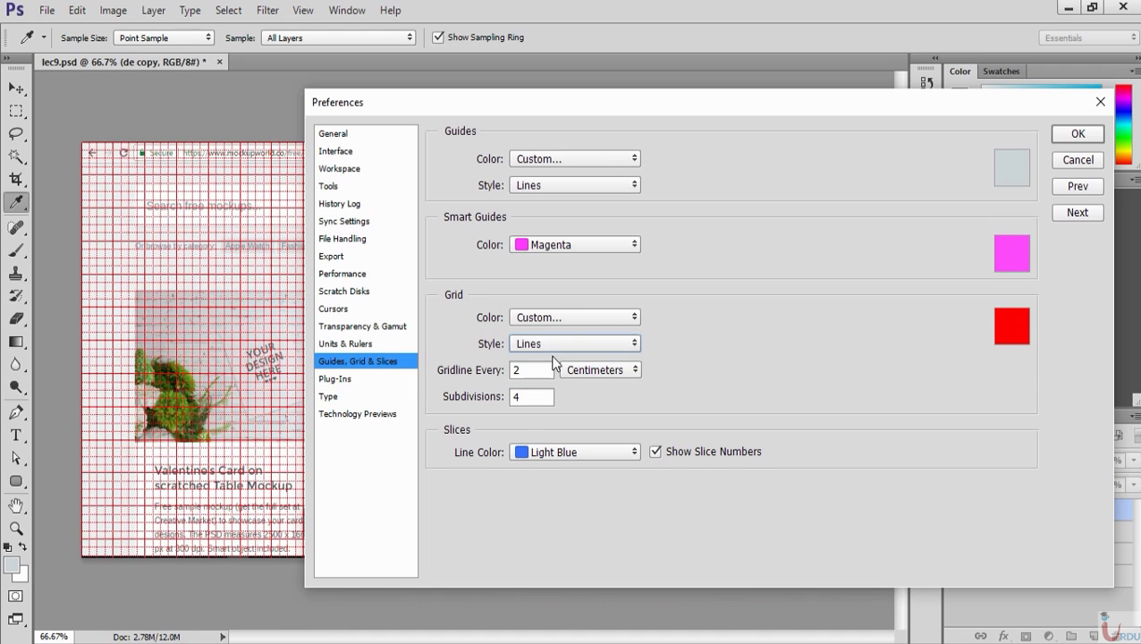
{"action": "left_click", "coordinate": [551, 345]}
{"action": "left_click", "coordinate": [549, 347]}
Set the grid to a gridline every 25 percent with 2 subdivisions
{"action": "left_click", "coordinate": [587, 368]}
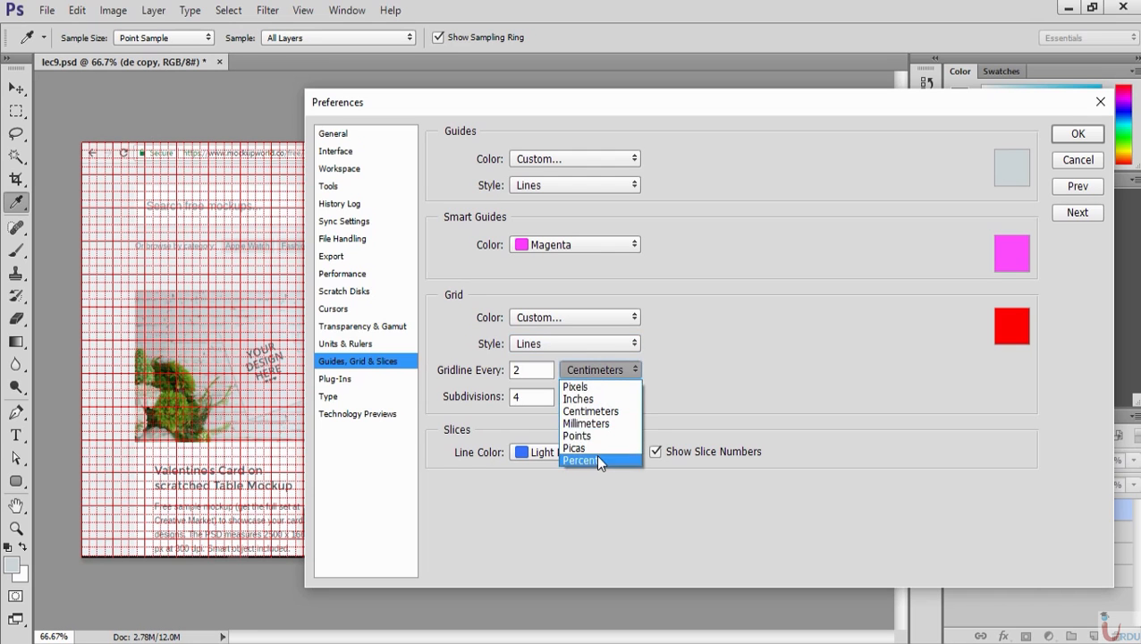
{"action": "left_click", "coordinate": [596, 453]}
{"action": "left_click", "coordinate": [526, 369]}
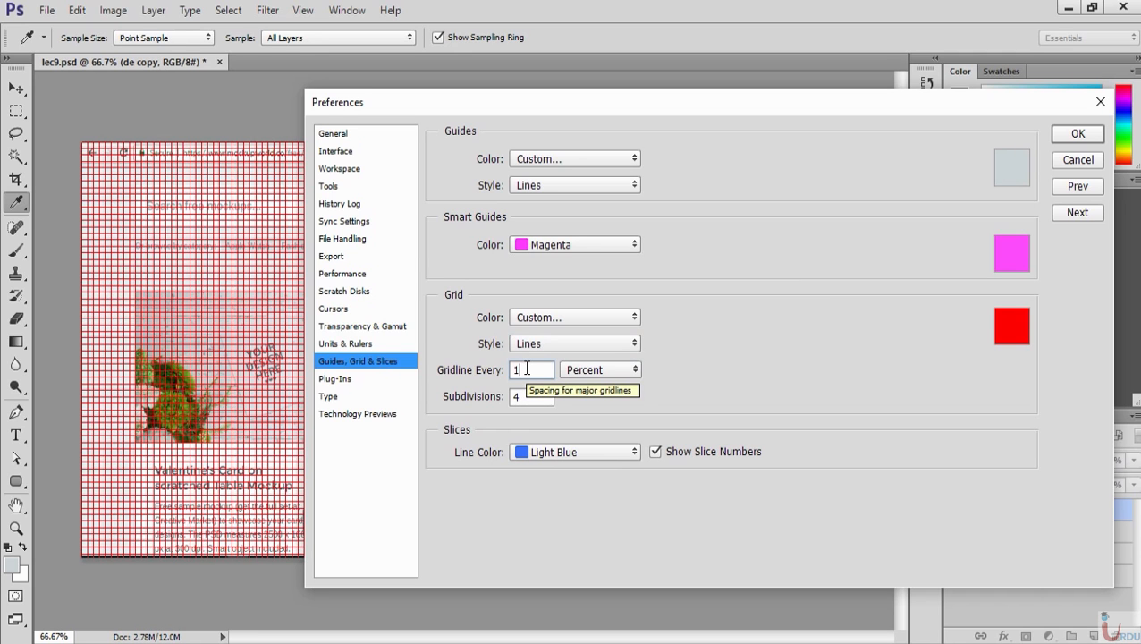
{"action": "left_click_drag", "start_coordinate": [527, 368], "coordinate": [481, 373]}
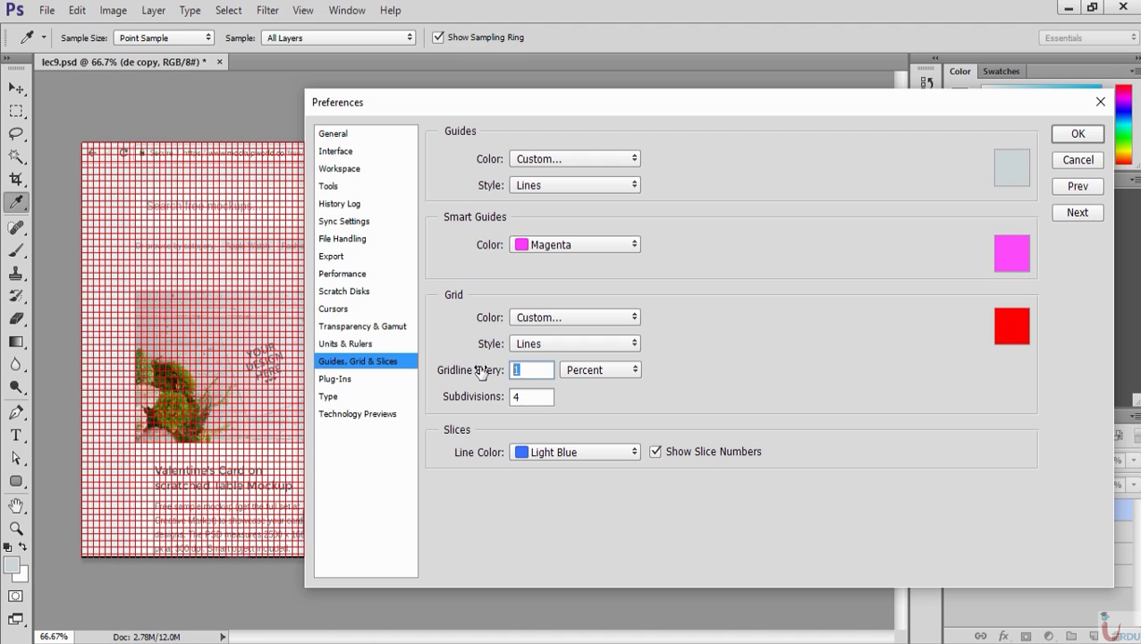
{"action": "type", "text": "25"}
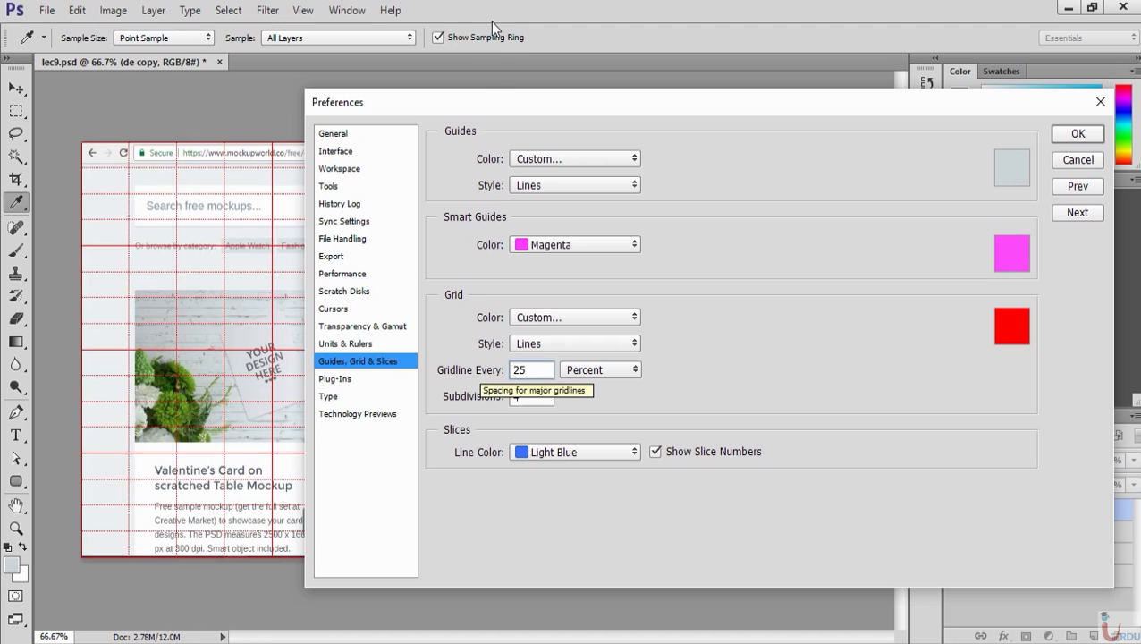
{"action": "left_click_drag", "start_coordinate": [486, 101], "coordinate": [677, 84]}
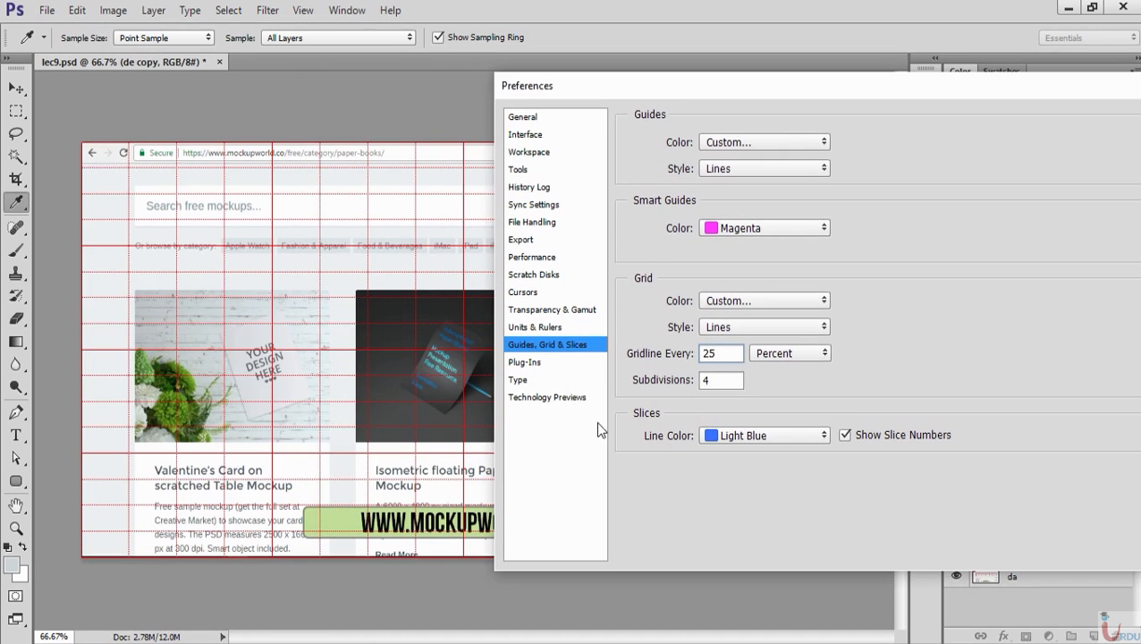
{"action": "left_click_drag", "start_coordinate": [733, 379], "coordinate": [705, 379]}
{"action": "type", "text": "2"}
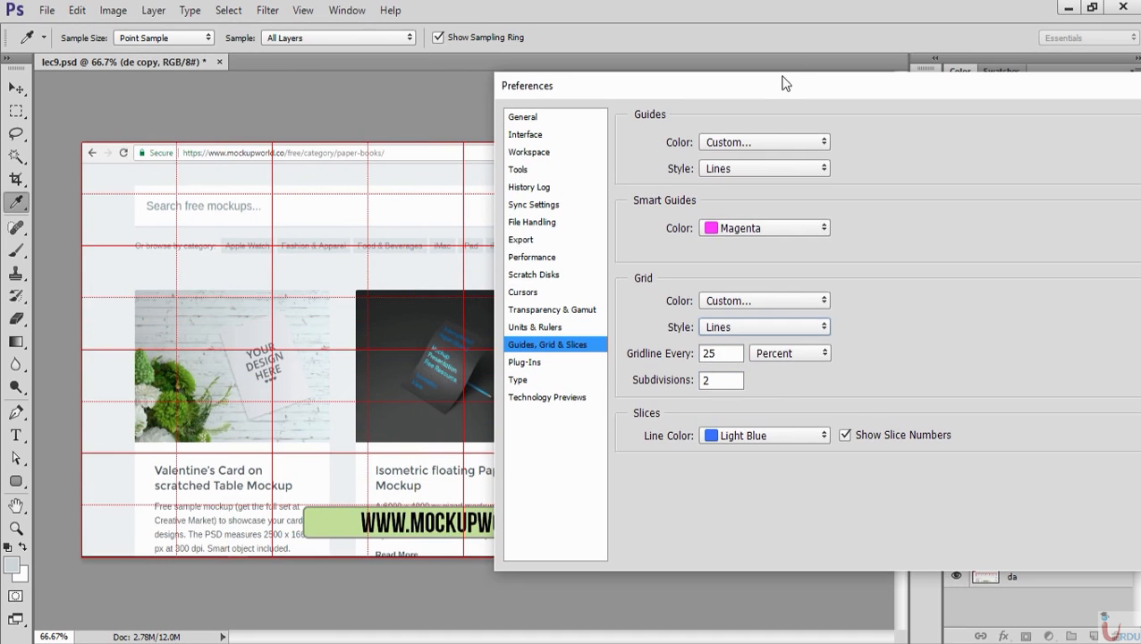
Move the Preferences dialog off the image to examine the grid over the canvas, and accept the preferences
{"action": "left_click_drag", "start_coordinate": [780, 83], "coordinate": [945, 73]}
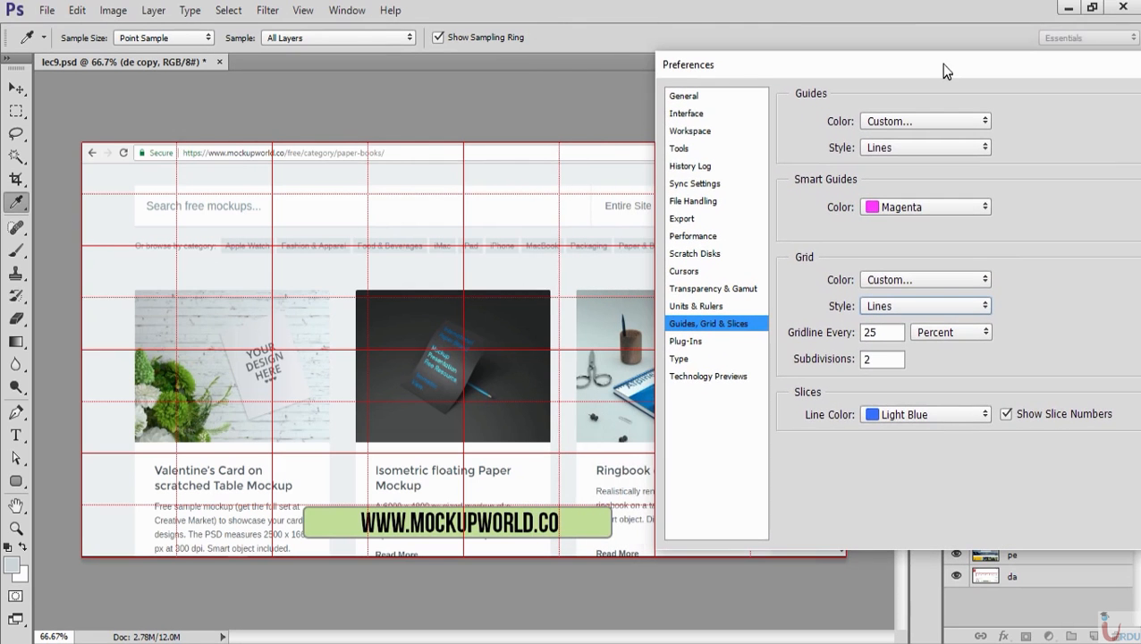
{"action": "left_click_drag", "start_coordinate": [707, 60], "coordinate": [901, 238]}
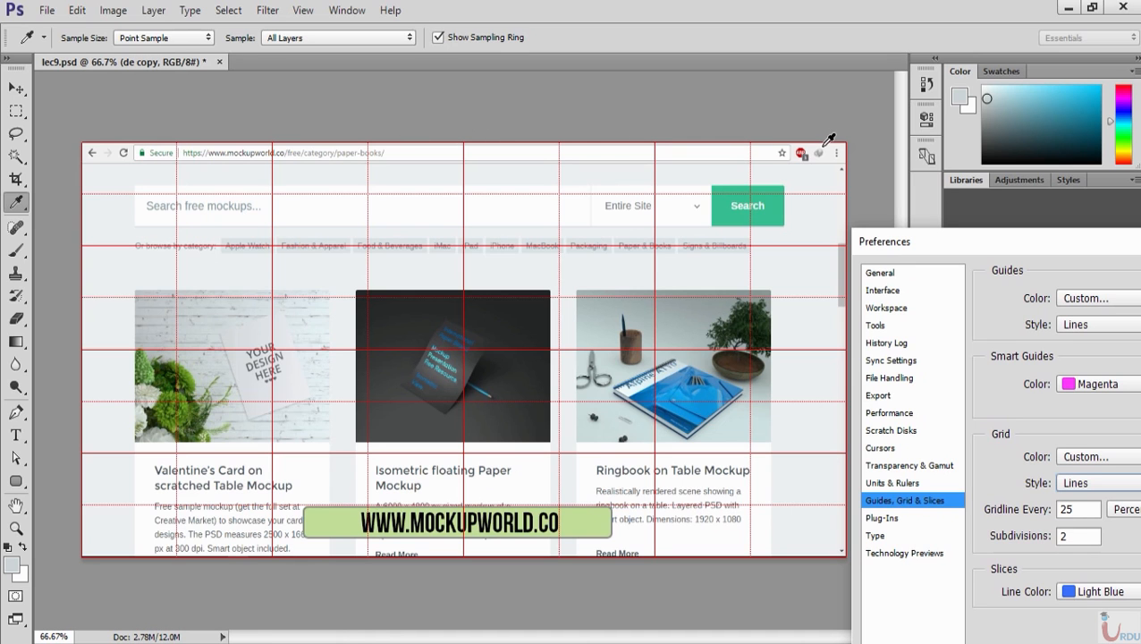
{"action": "left_click_drag", "start_coordinate": [929, 252], "coordinate": [812, 74]}
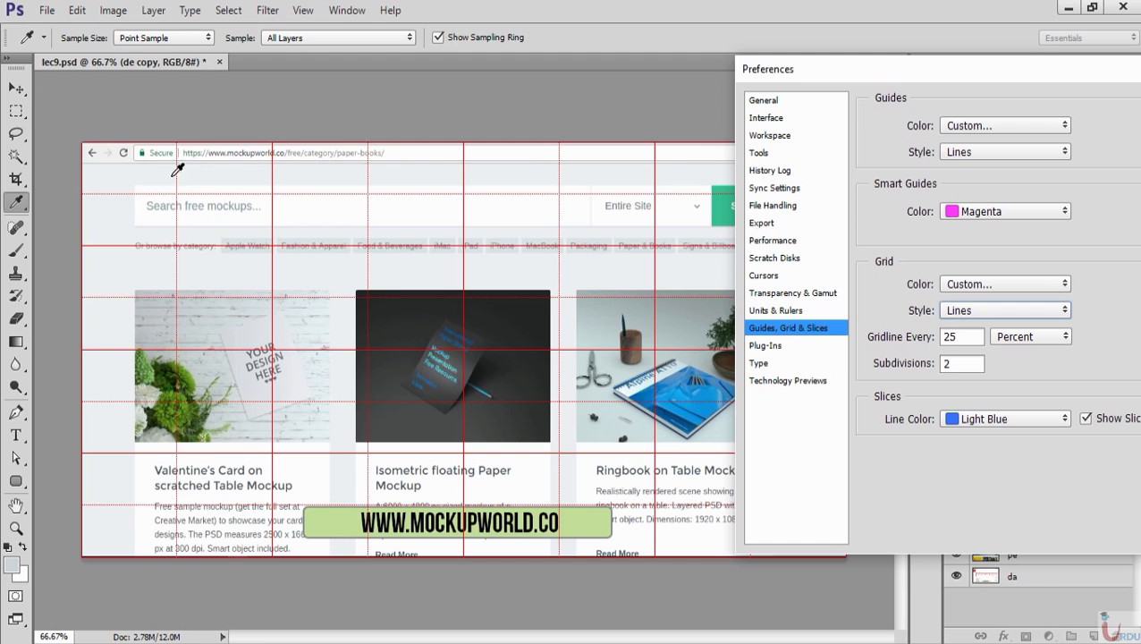
{"action": "left_click_drag", "start_coordinate": [877, 69], "coordinate": [349, 86]}
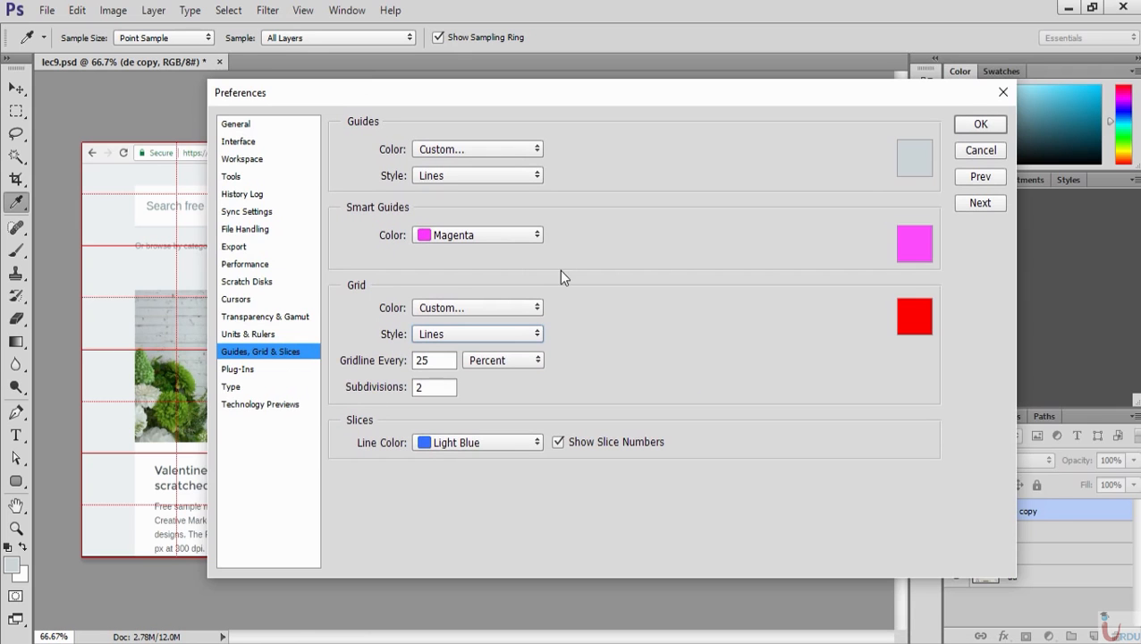
{"action": "left_click", "coordinate": [980, 124]}
{"action": "key", "text": "ctrl"}
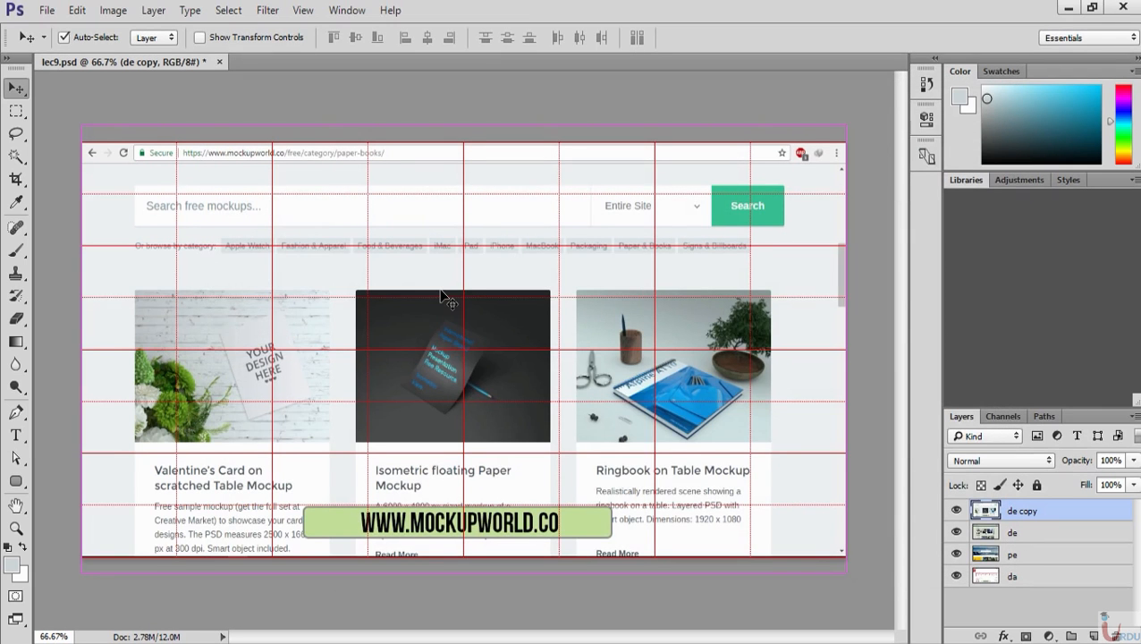
Show the rulers and place a vertical guide at about 20 on the horizontal ruler
{"action": "key", "text": "ctrl+r"}
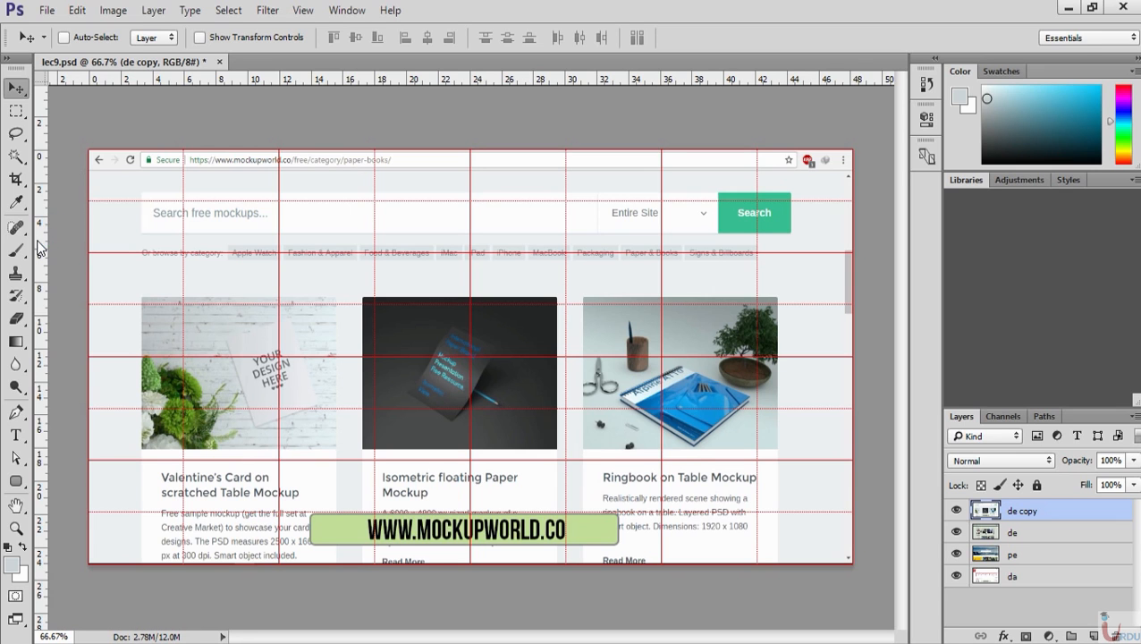
{"action": "left_click_drag", "start_coordinate": [37, 248], "coordinate": [412, 269]}
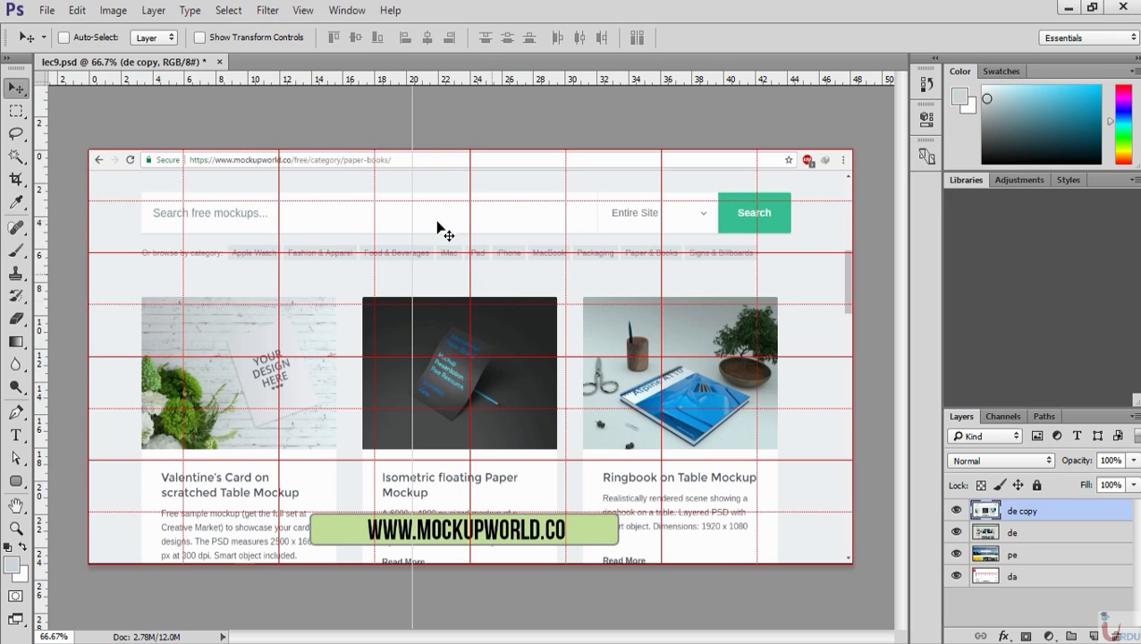
{"action": "left_click", "coordinate": [46, 10]}
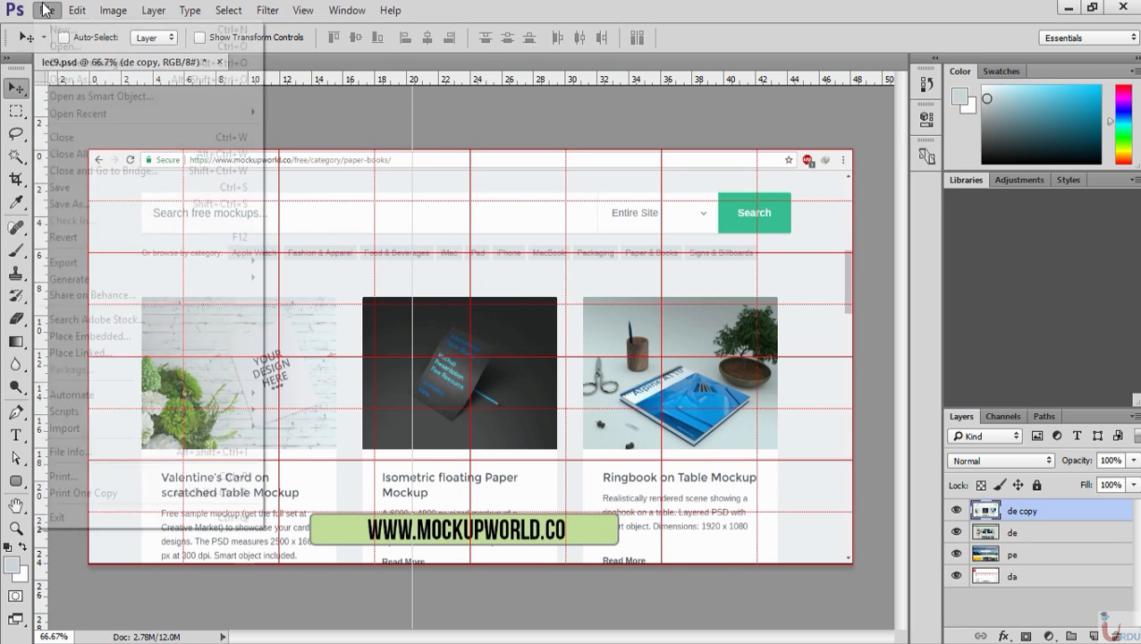
{"action": "left_click", "coordinate": [47, 10]}
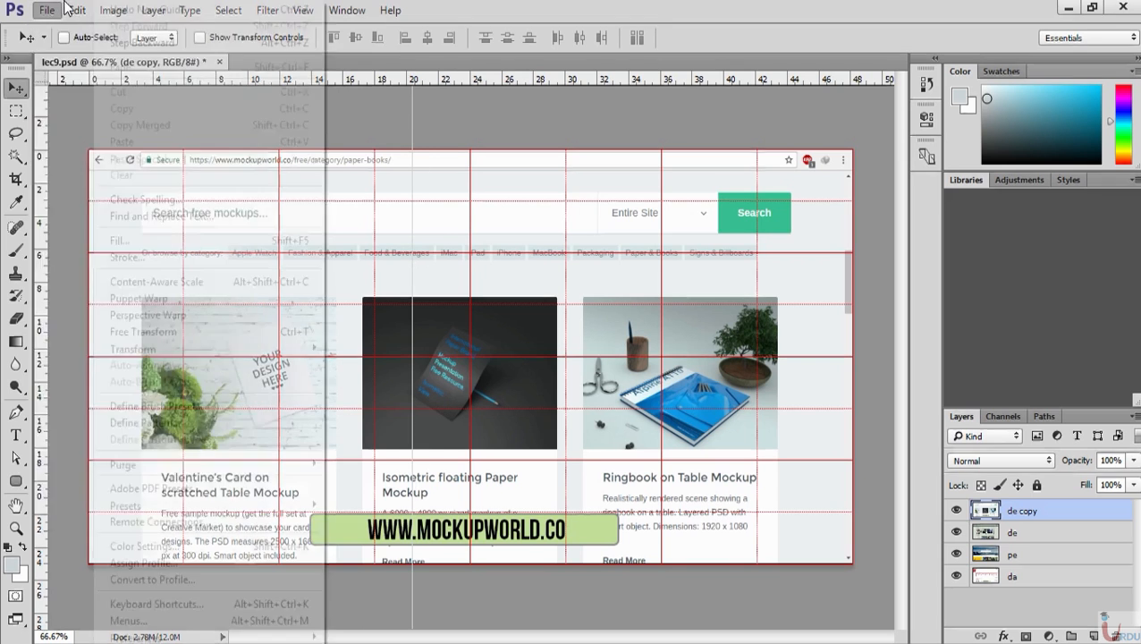
Set the guides color to bright blue #00cafd in the Guides, Grid & Slices preferences
{"action": "left_click", "coordinate": [79, 10]}
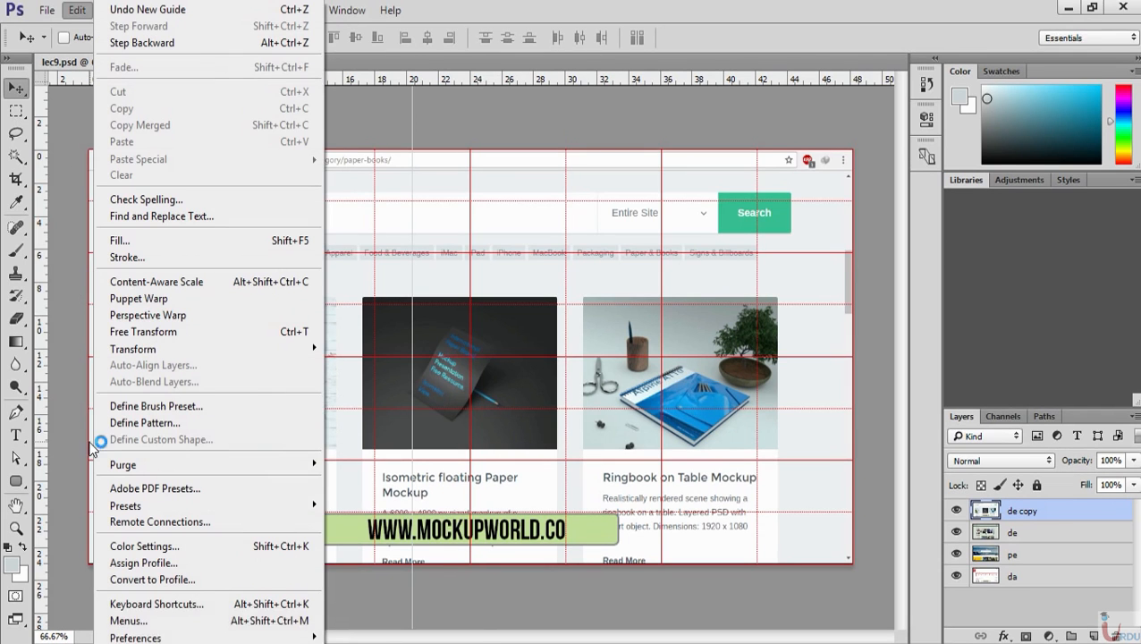
{"action": "mouse_move", "coordinate": [176, 637]}
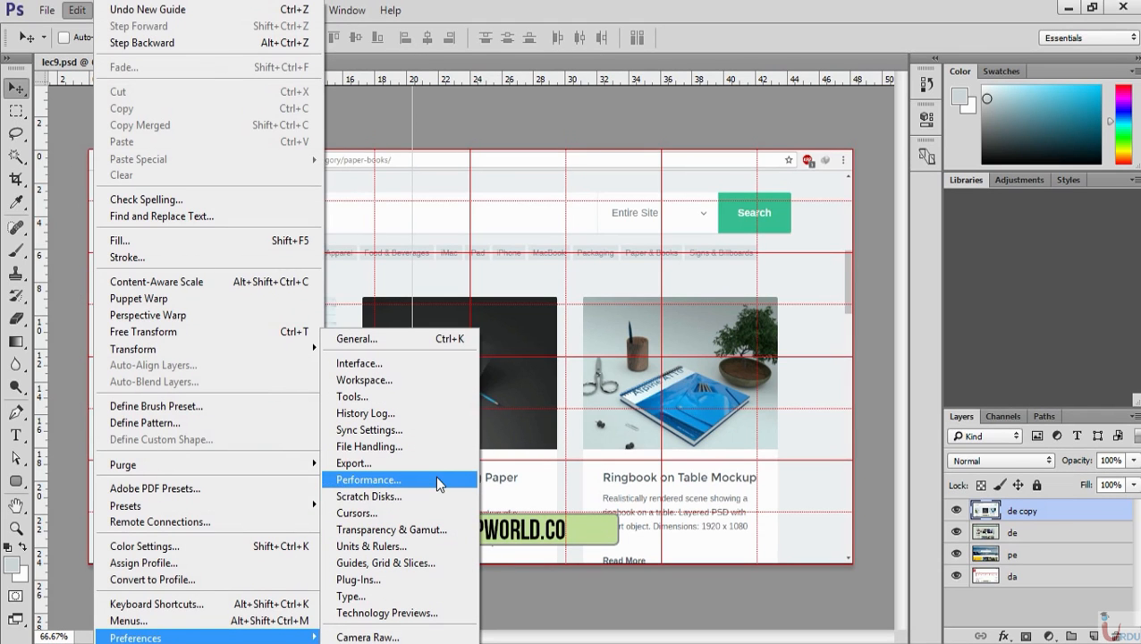
{"action": "left_click", "coordinate": [424, 564]}
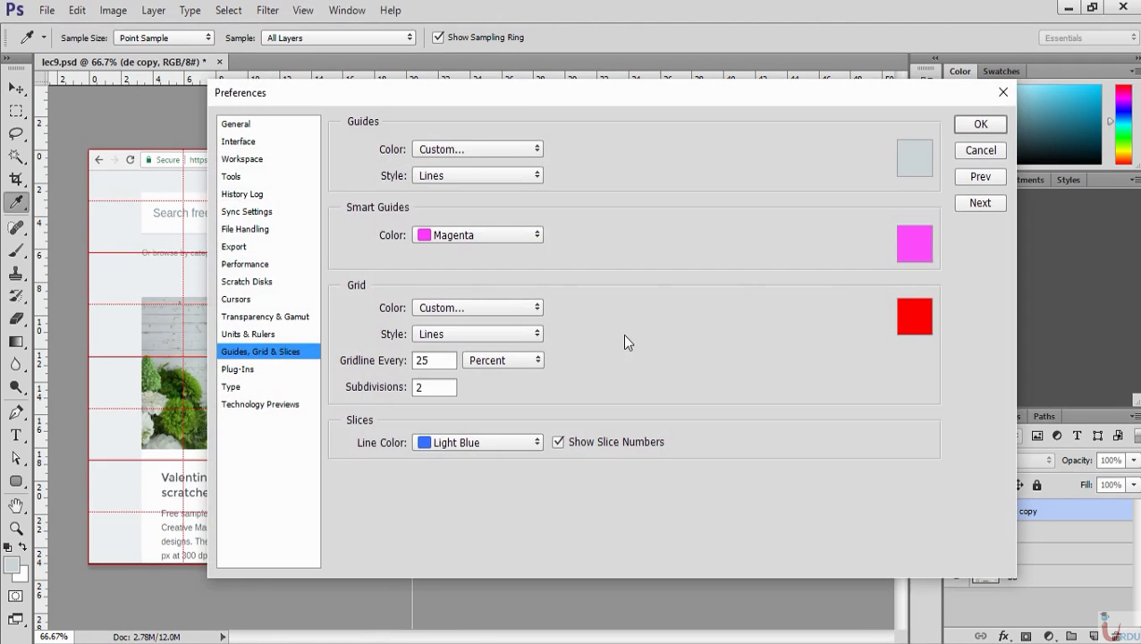
{"action": "left_click_drag", "start_coordinate": [513, 102], "coordinate": [709, 103]}
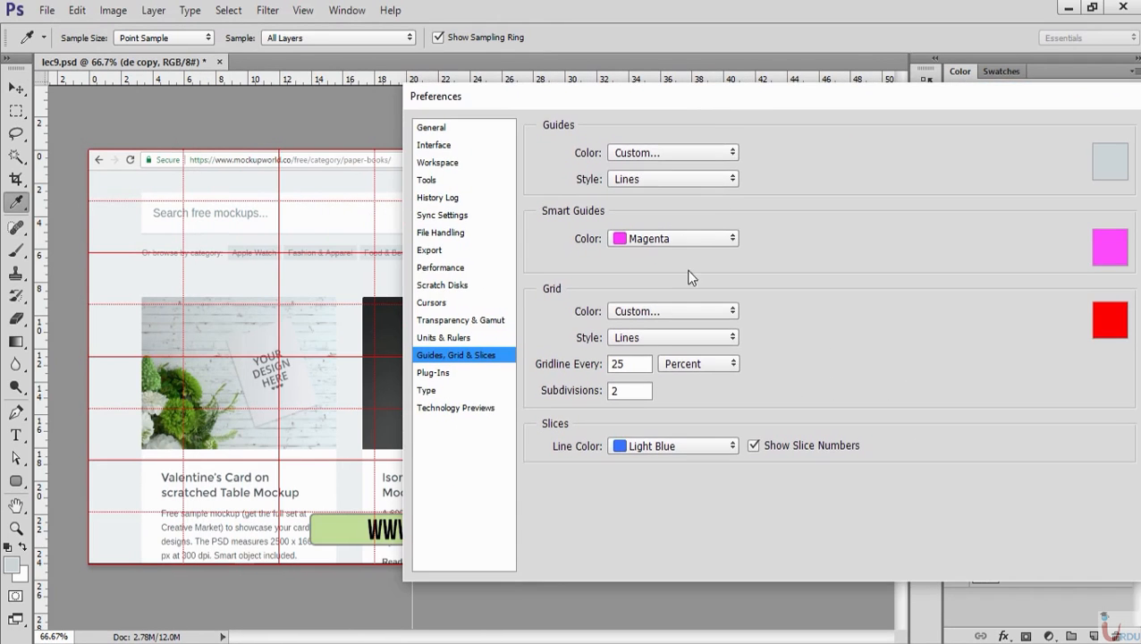
{"action": "left_click", "coordinate": [1110, 161]}
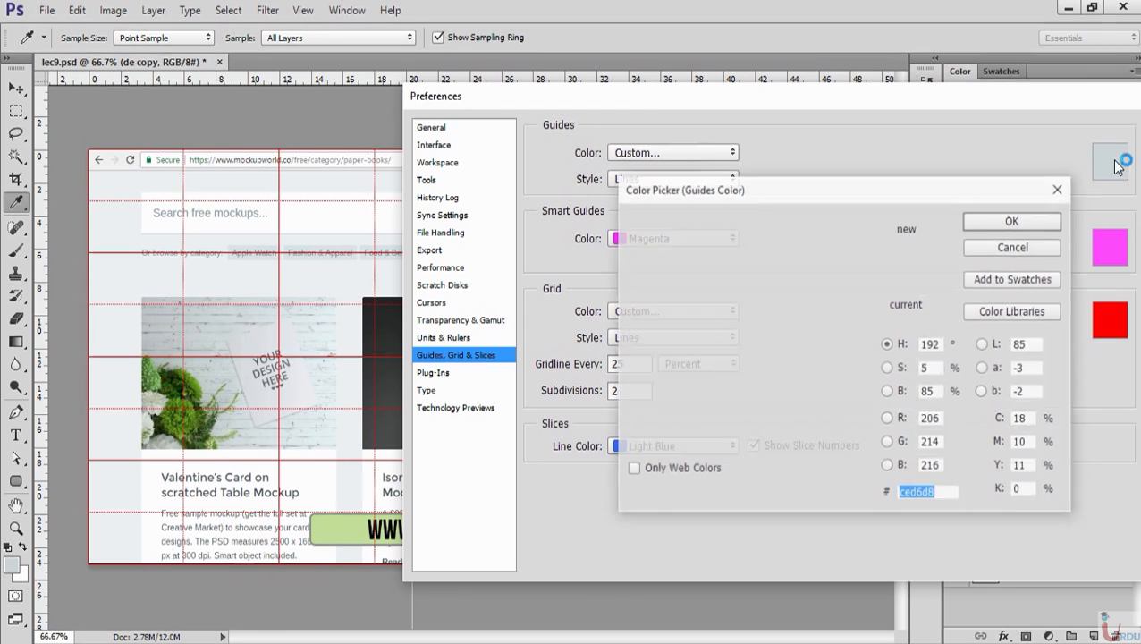
{"action": "type", "text": "00ccff"}
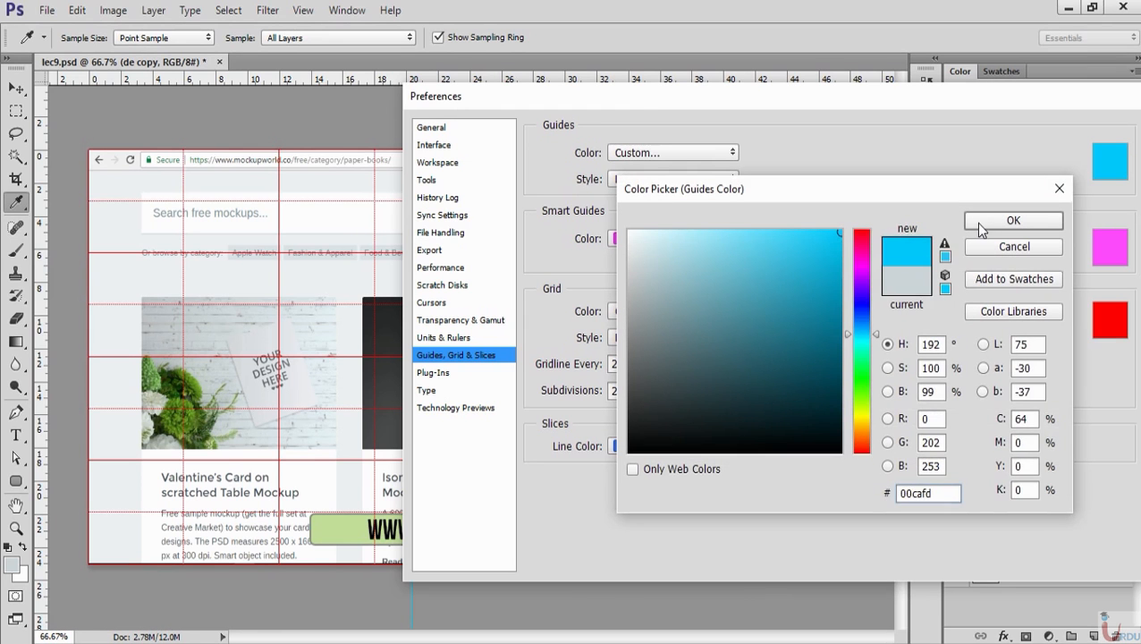
{"action": "left_click", "coordinate": [983, 225]}
Set the guide style to Dashed Lines and accept the preferences
{"action": "left_click_drag", "start_coordinate": [715, 97], "coordinate": [742, 97]}
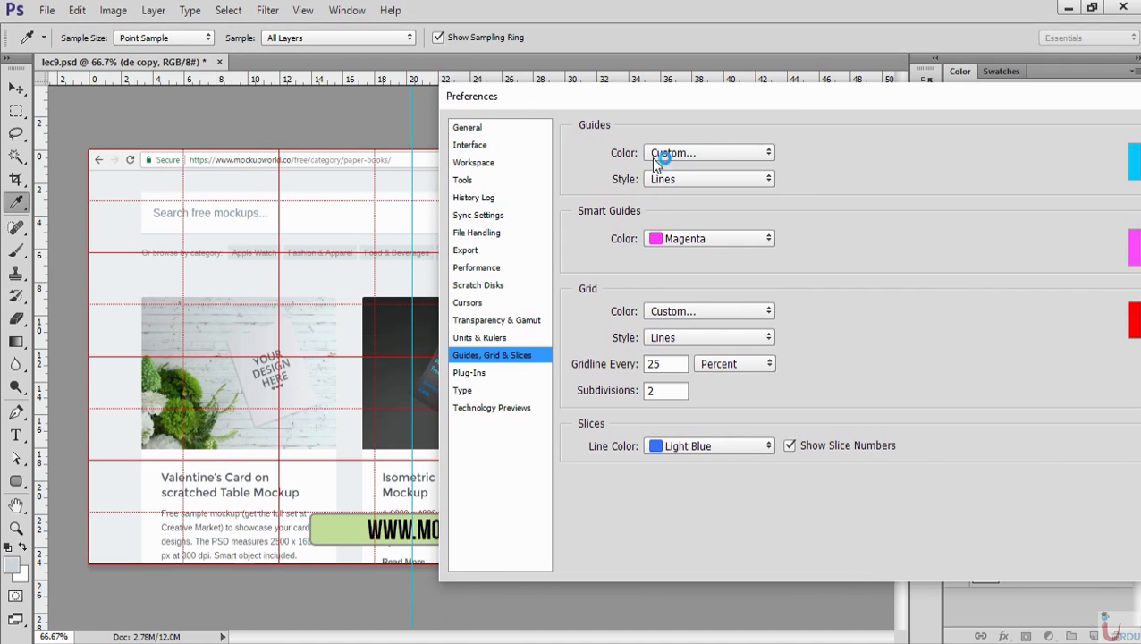
{"action": "left_click", "coordinate": [653, 179]}
{"action": "left_click", "coordinate": [663, 209]}
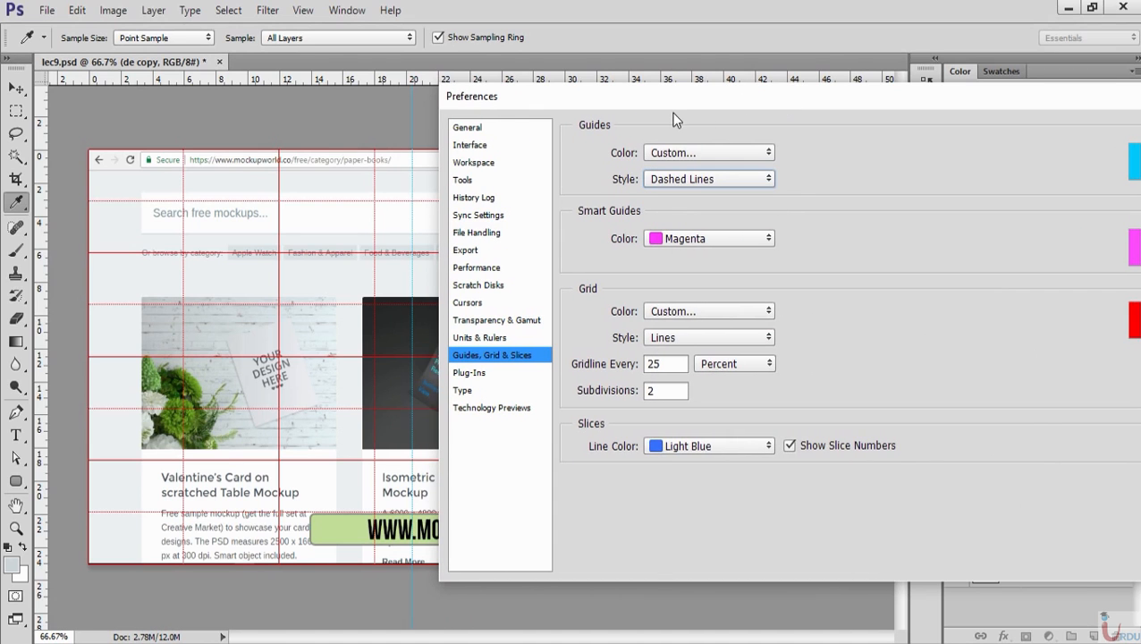
{"action": "left_click_drag", "start_coordinate": [689, 109], "coordinate": [447, 126]}
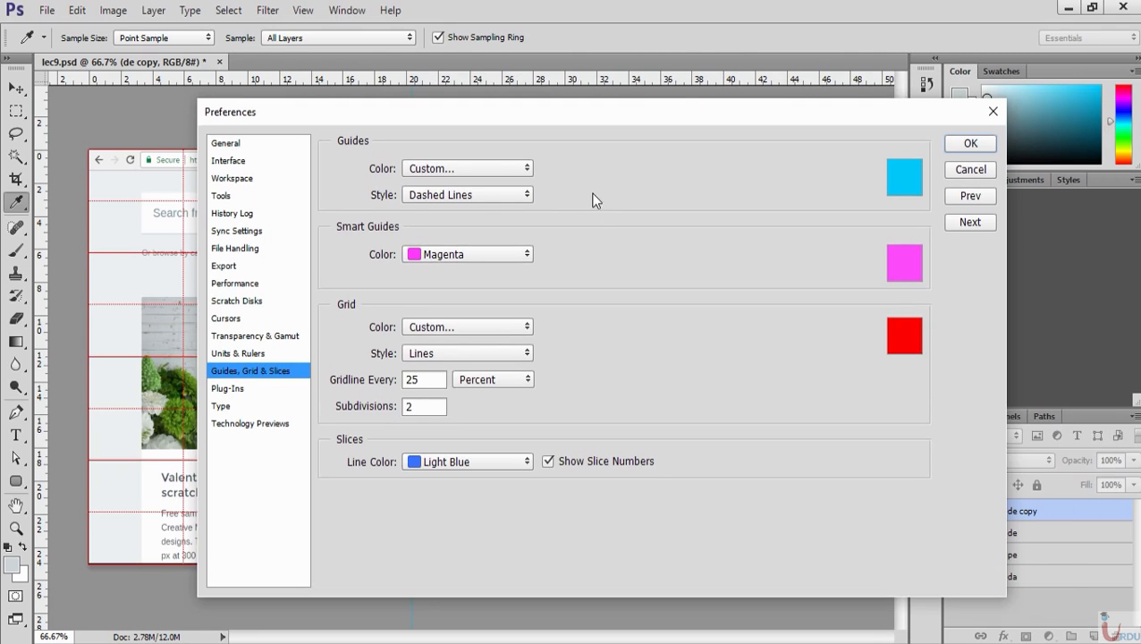
{"action": "left_click_drag", "start_coordinate": [680, 109], "coordinate": [584, 130]}
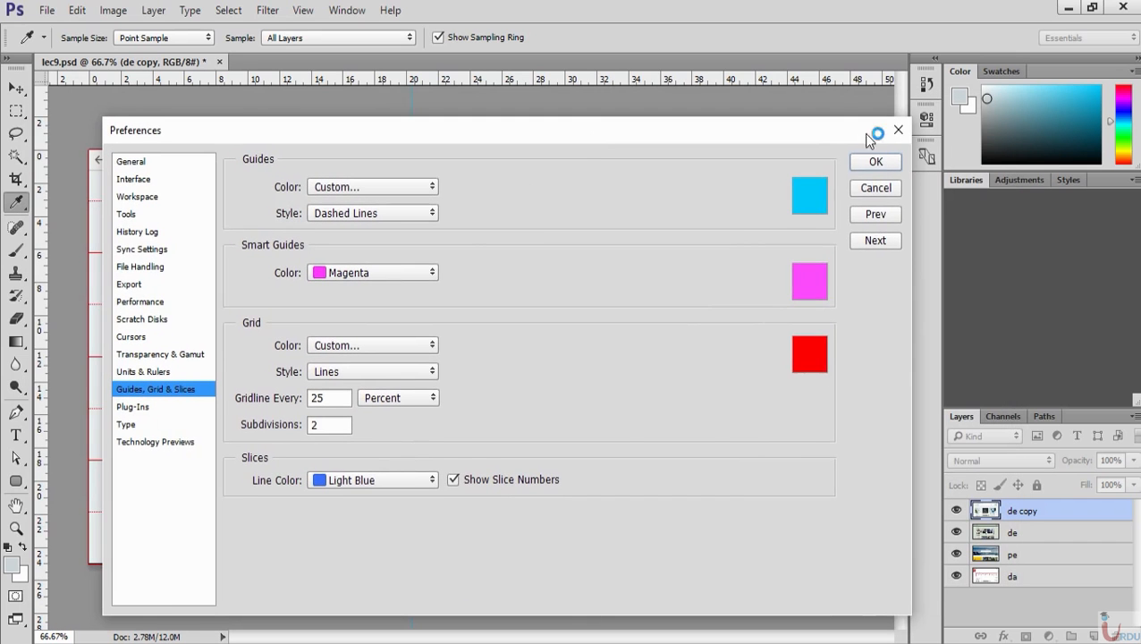
{"action": "left_click", "coordinate": [868, 161]}
Hide the grid and remove the vertical guide from the canvas with the Move tool
{"action": "key", "text": "v"}
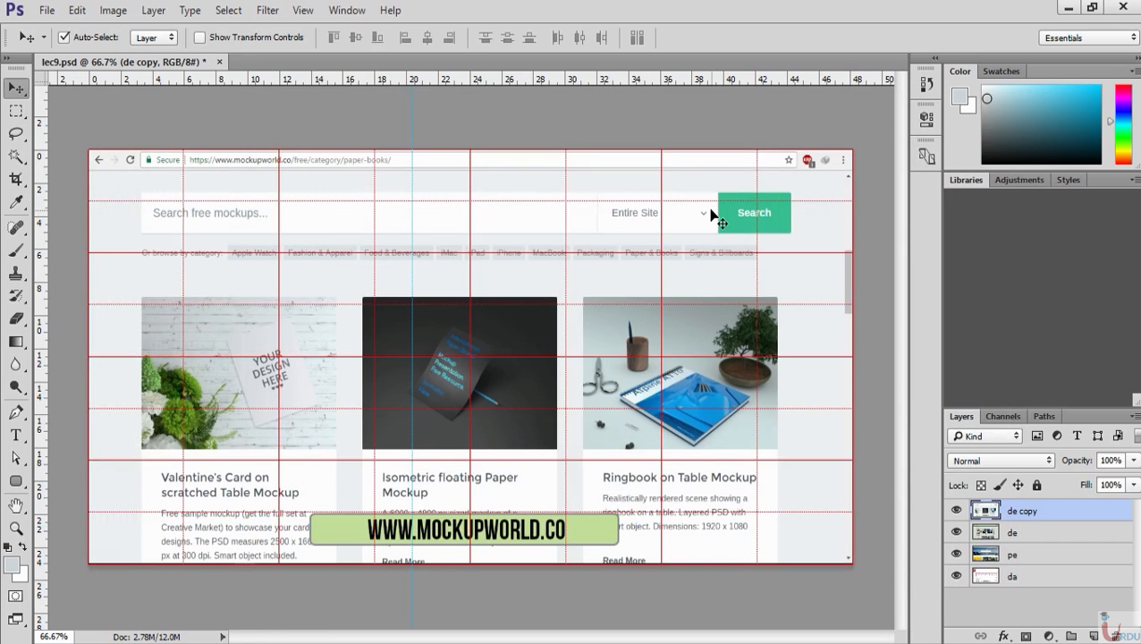
{"action": "key", "text": "ctrl+apostrophe"}
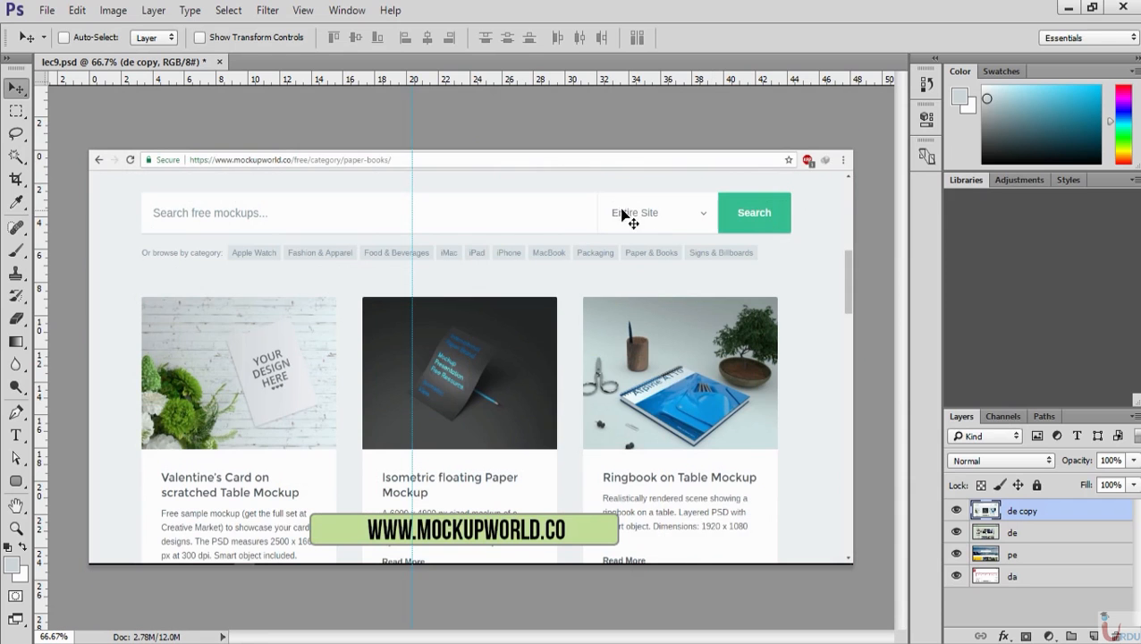
{"action": "left_click_drag", "start_coordinate": [413, 249], "coordinate": [6, 248]}
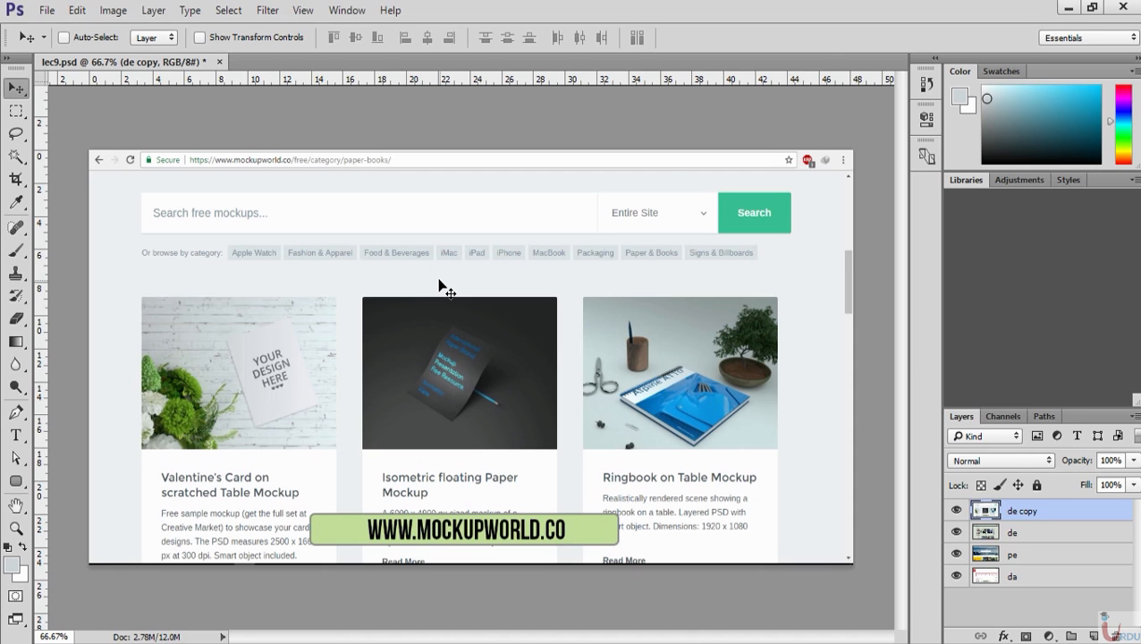
Cycle through the full-screen modes to compare them, and return to the standard screen mode
{"action": "key", "text": "f"}
{"action": "key", "text": "f"}
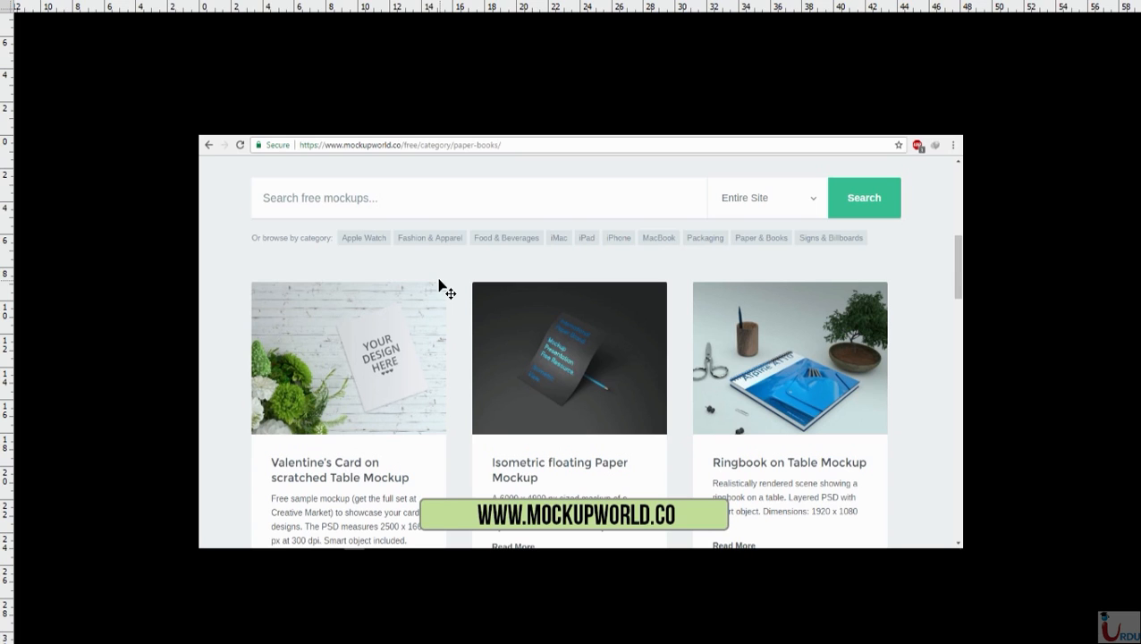
{"action": "key", "text": "f"}
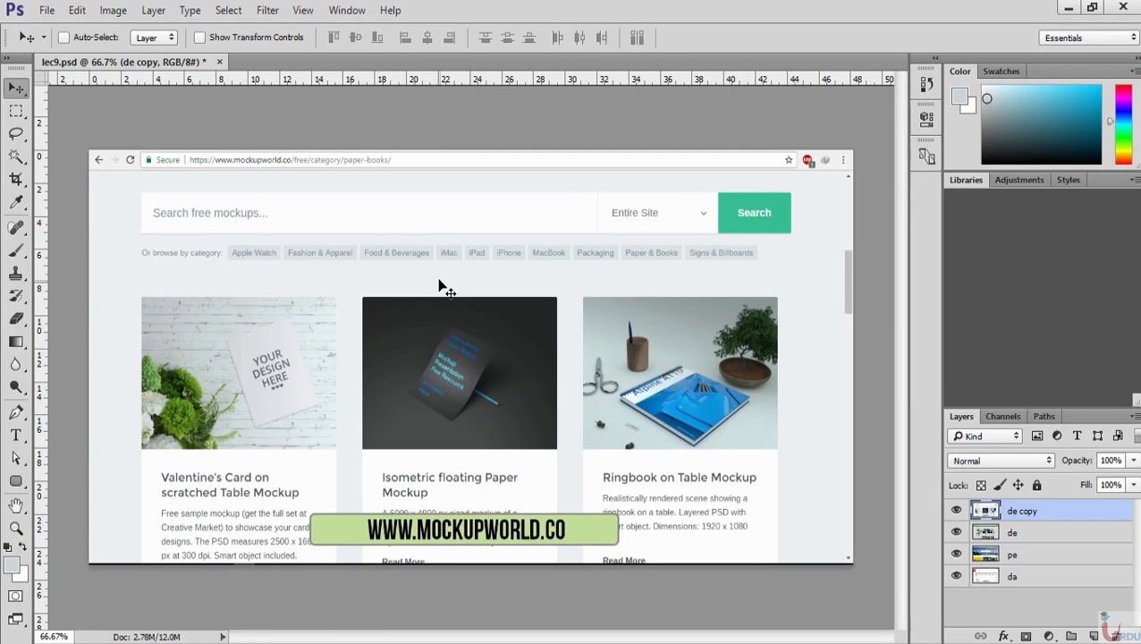
{"action": "key", "text": "f"}
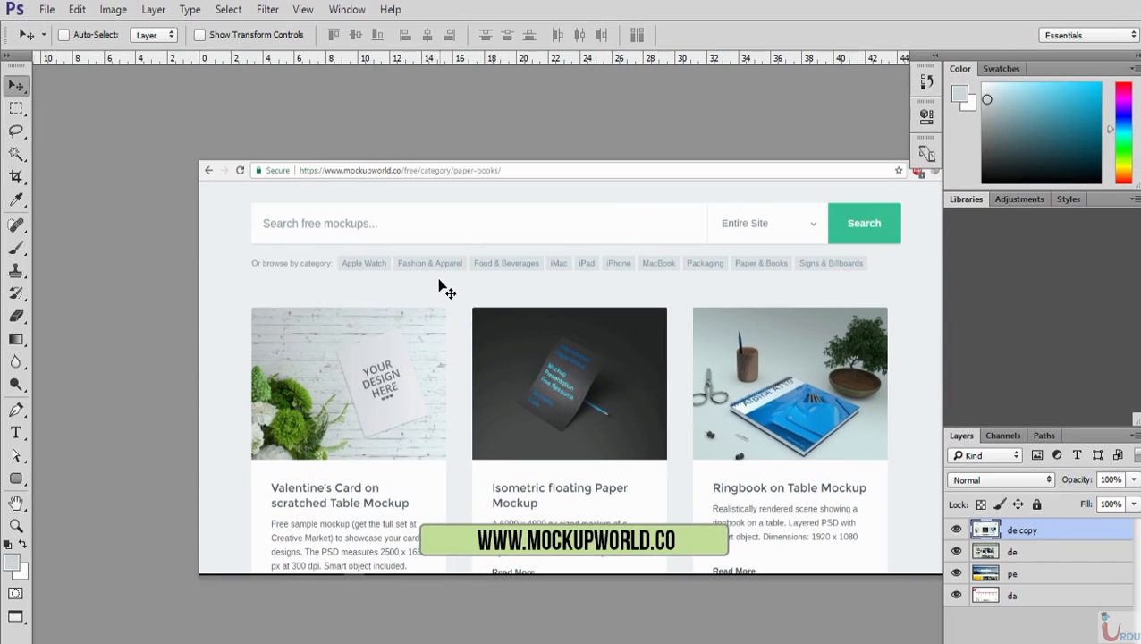
{"action": "key", "text": "f"}
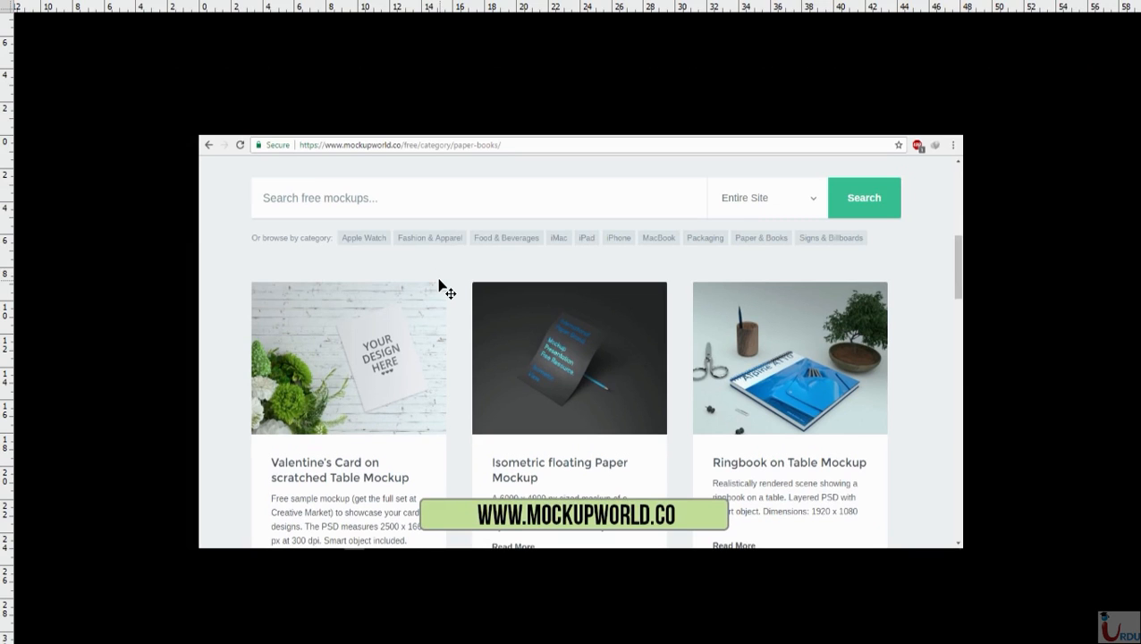
{"action": "key", "text": "f"}
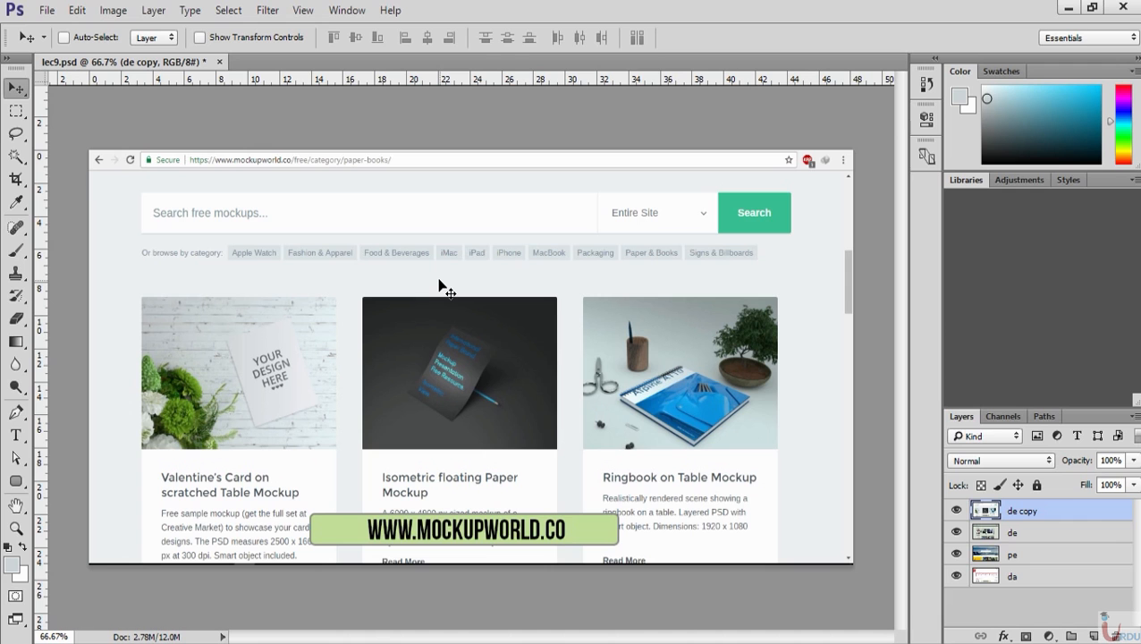
Hide all panels, reveal the collapsed tools temporarily at the screen edge, and restore the full panel layout
{"action": "key", "text": "Tab"}
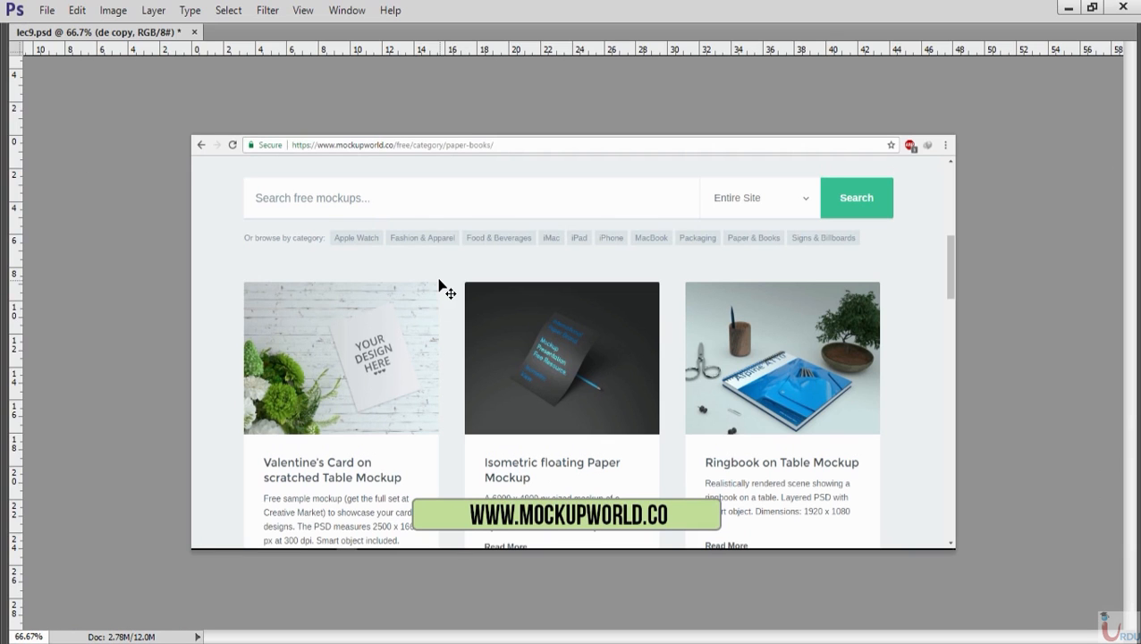
{"action": "mouse_move", "coordinate": [4, 115]}
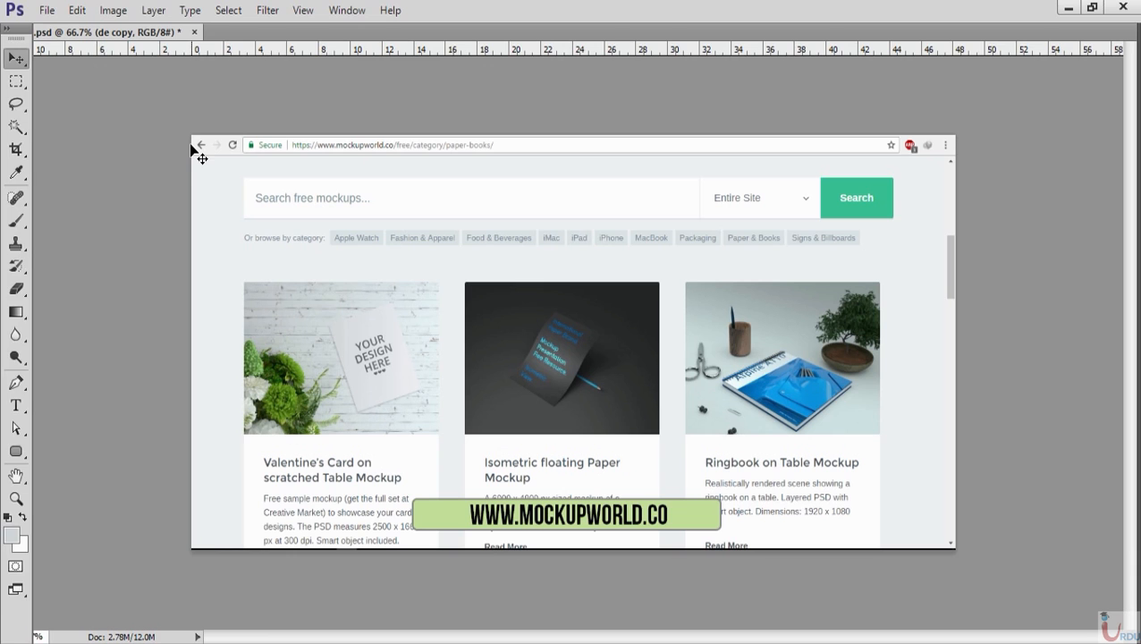
{"action": "mouse_move", "coordinate": [1138, 114]}
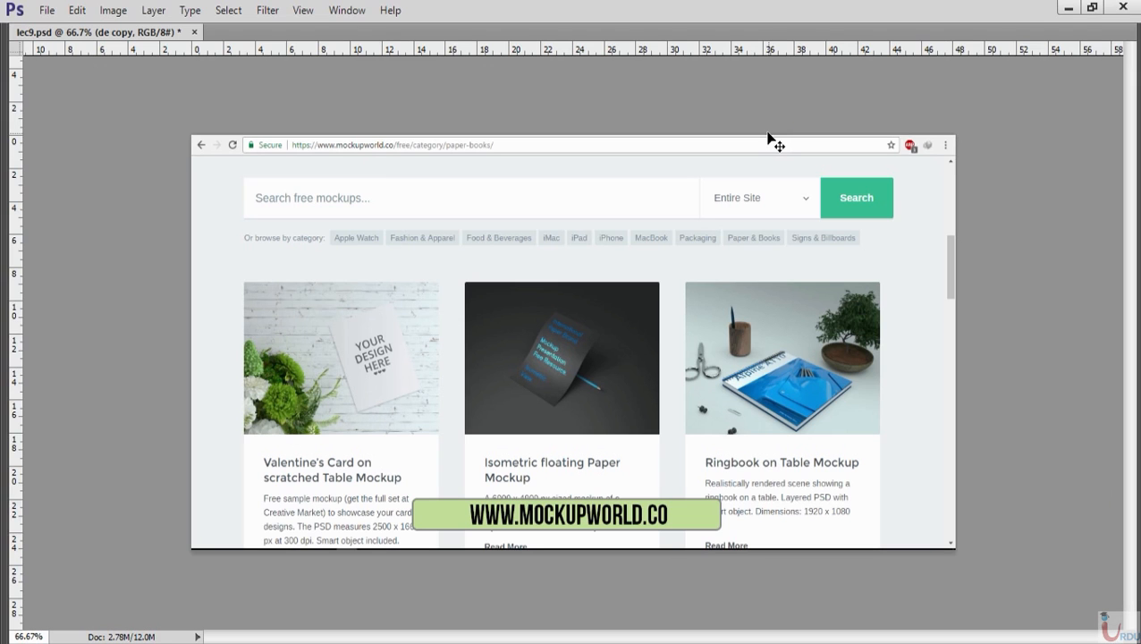
{"action": "key", "text": "shift+Tab"}
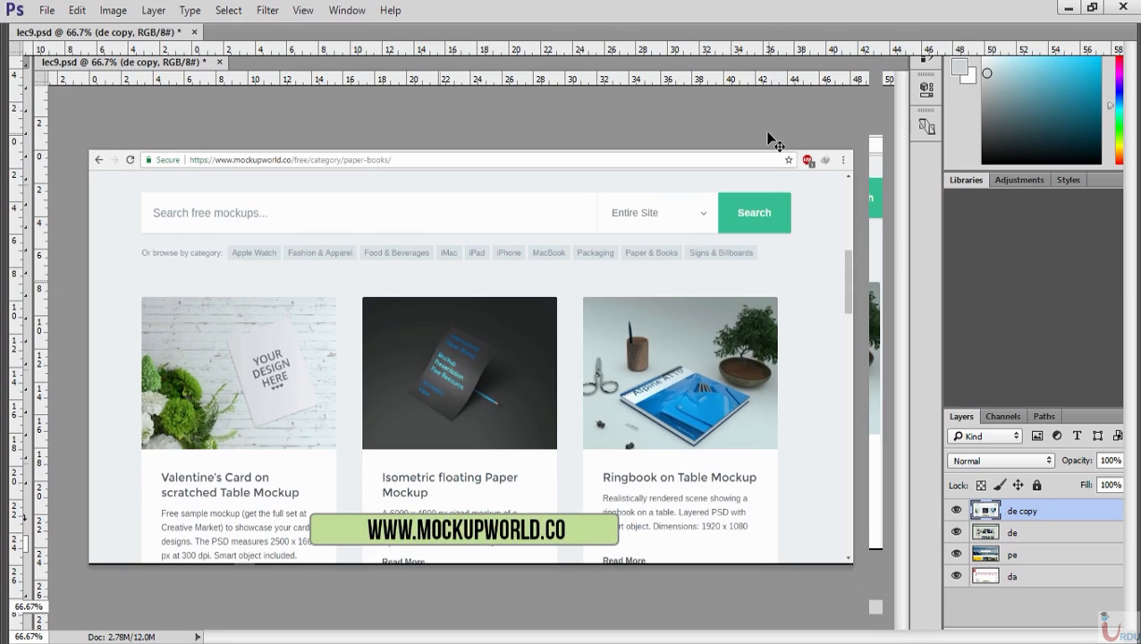
{"action": "key", "text": "Tab"}
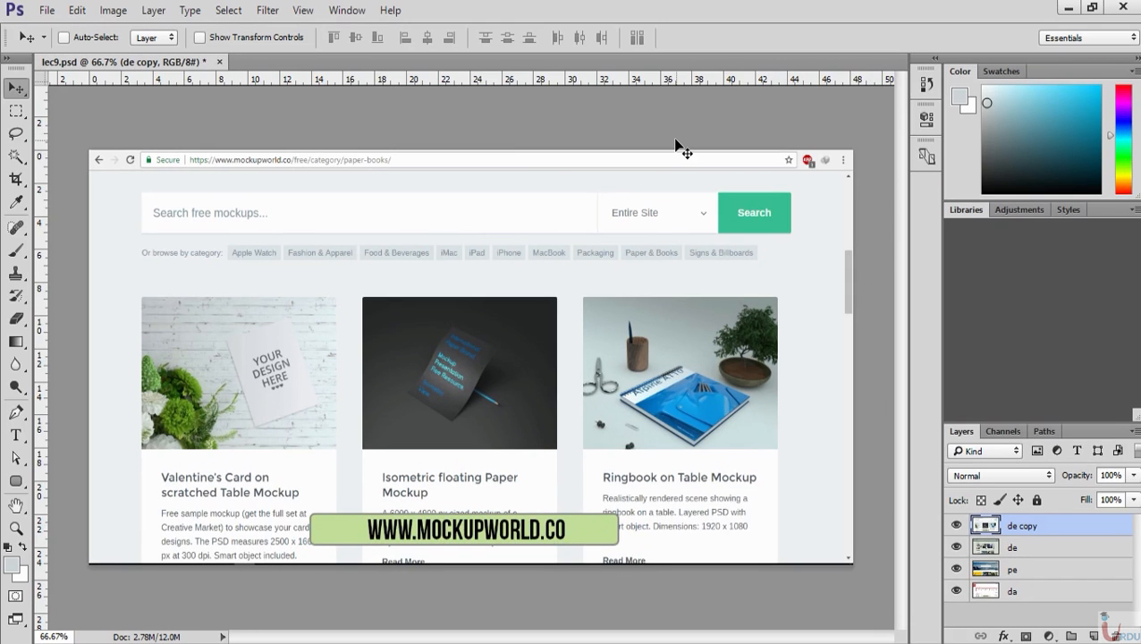
Hide the rulers and add a Solid Color fill layer in very light blue #f1fcff above the image layers
{"action": "key", "text": "ctrl+r"}
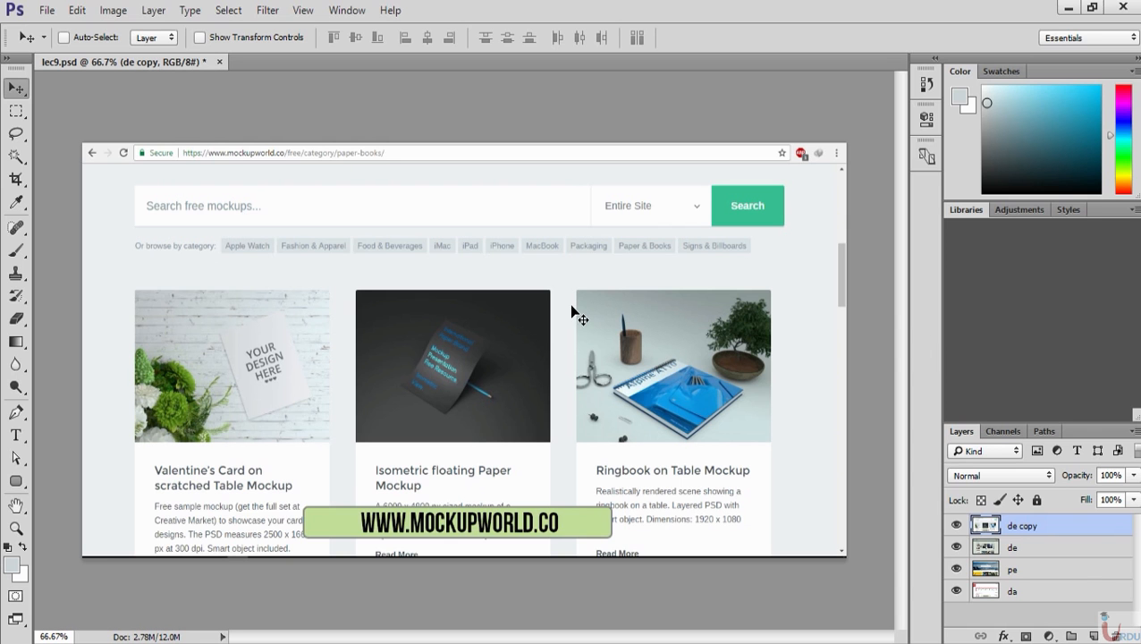
{"action": "left_click", "coordinate": [1049, 635]}
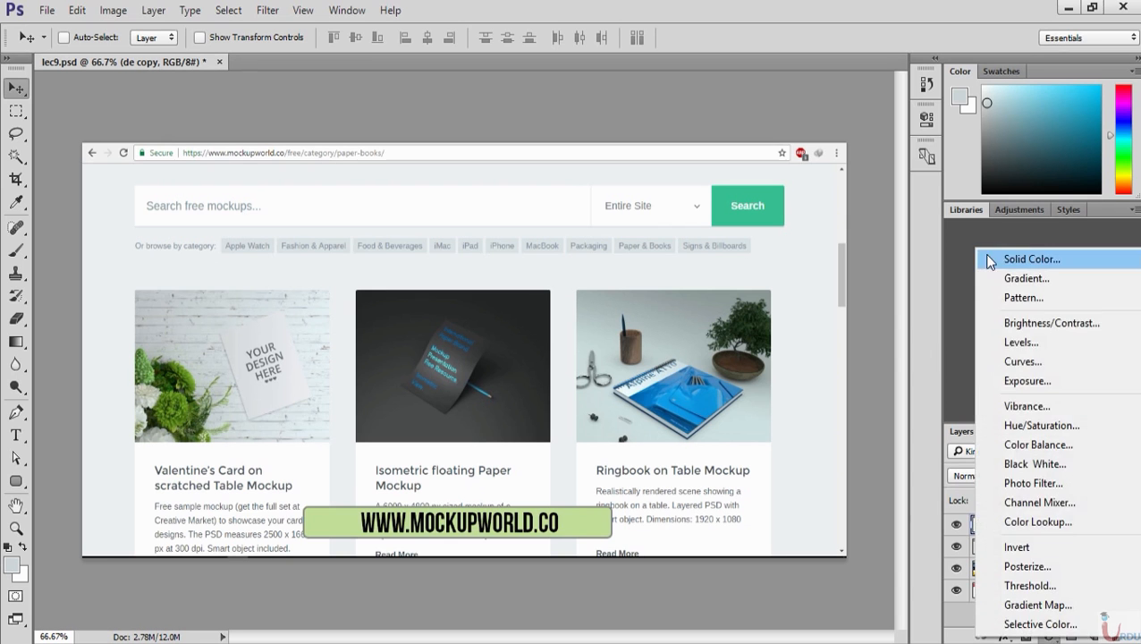
{"action": "left_click", "coordinate": [1028, 259]}
{"action": "left_click", "coordinate": [639, 231]}
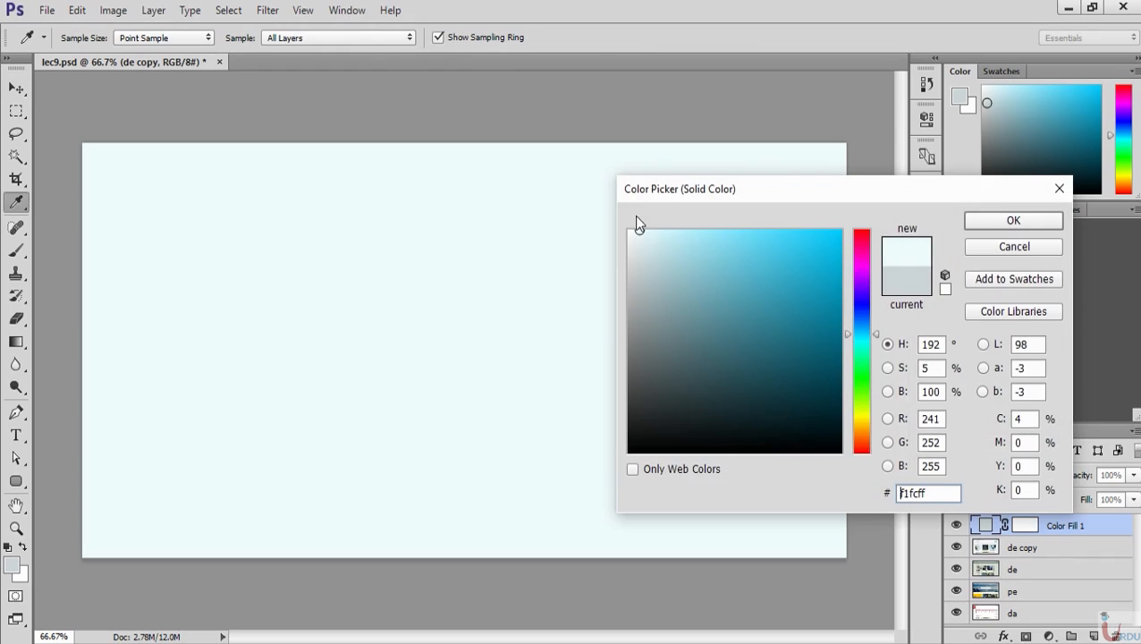
{"action": "left_click", "coordinate": [1008, 220]}
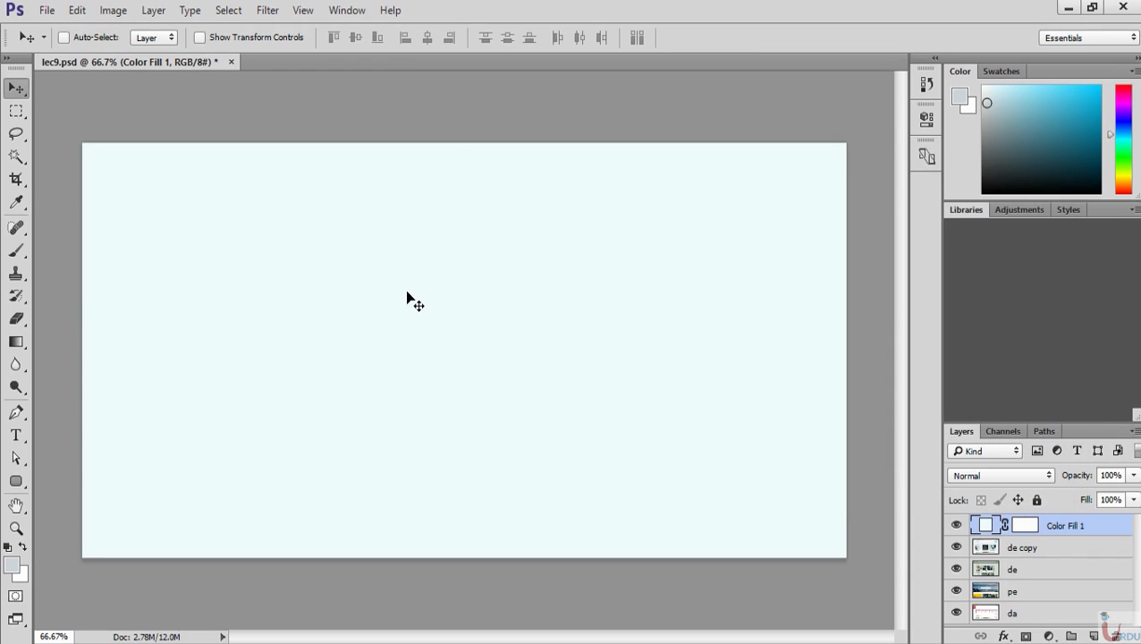
Add a text layer reading AFCDEFGH in Arial Bold on the light blue canvas
{"action": "key", "text": "t"}
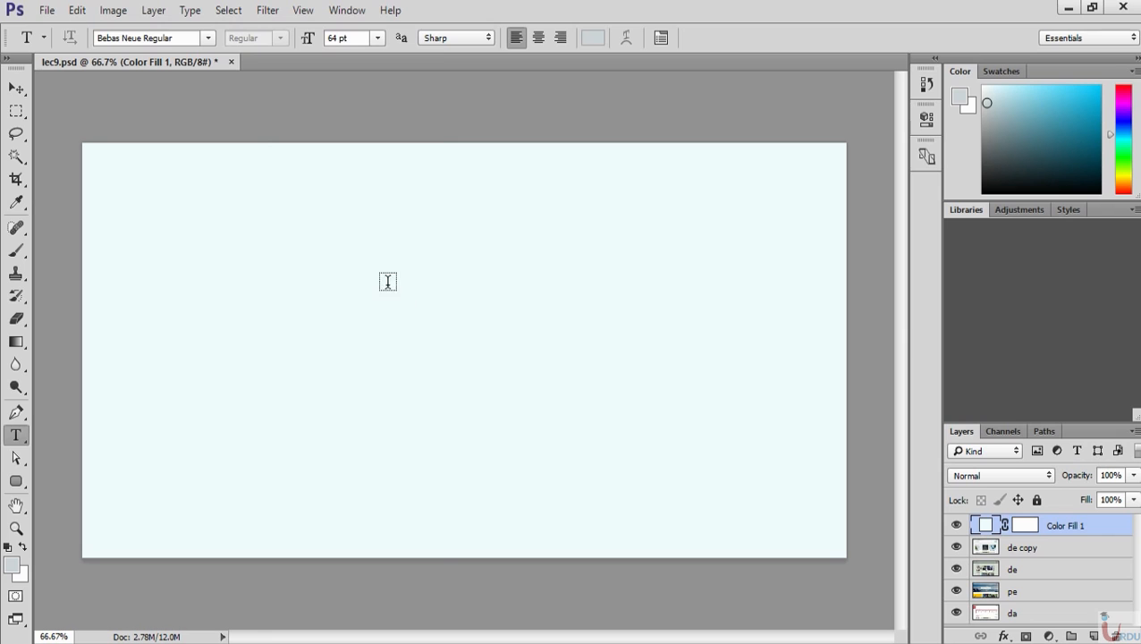
{"action": "left_click", "coordinate": [213, 38]}
{"action": "left_click", "coordinate": [226, 124]}
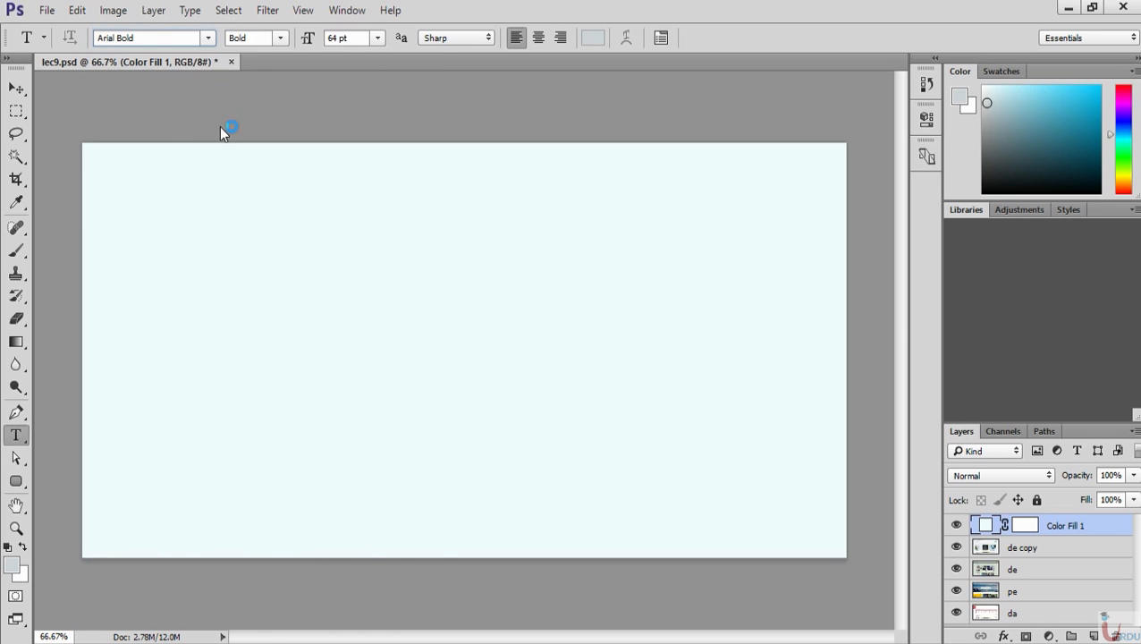
{"action": "left_click", "coordinate": [312, 344]}
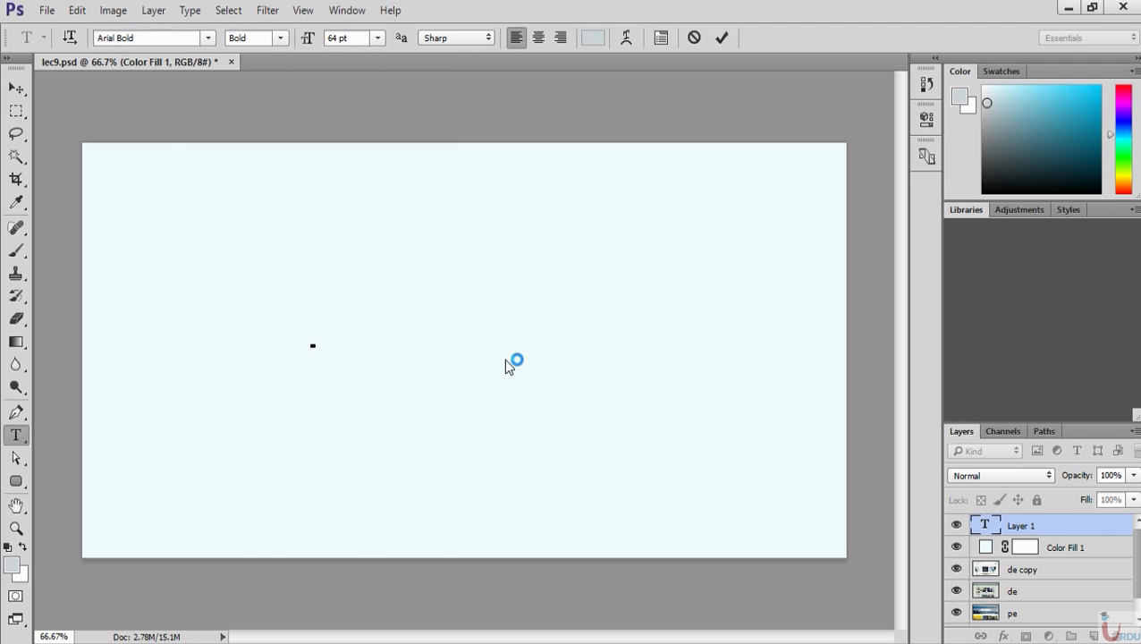
{"action": "type", "text": "AFCDEFGH"}
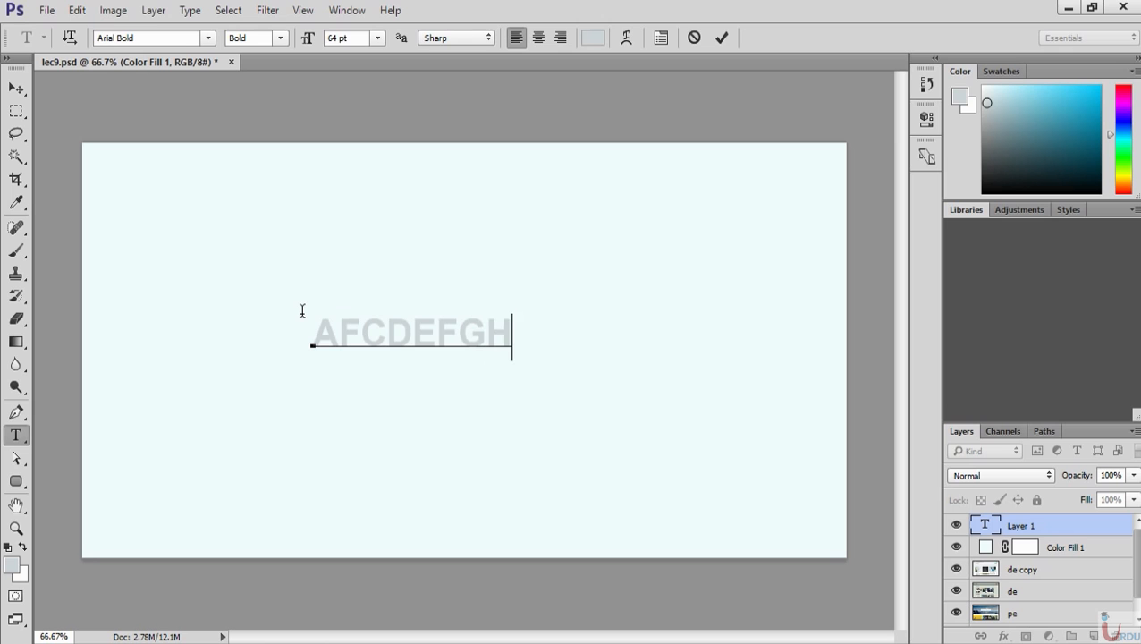
Commit the text, add a new layer above it, and brush soft light grey over the canvas
{"action": "left_click", "coordinate": [721, 40]}
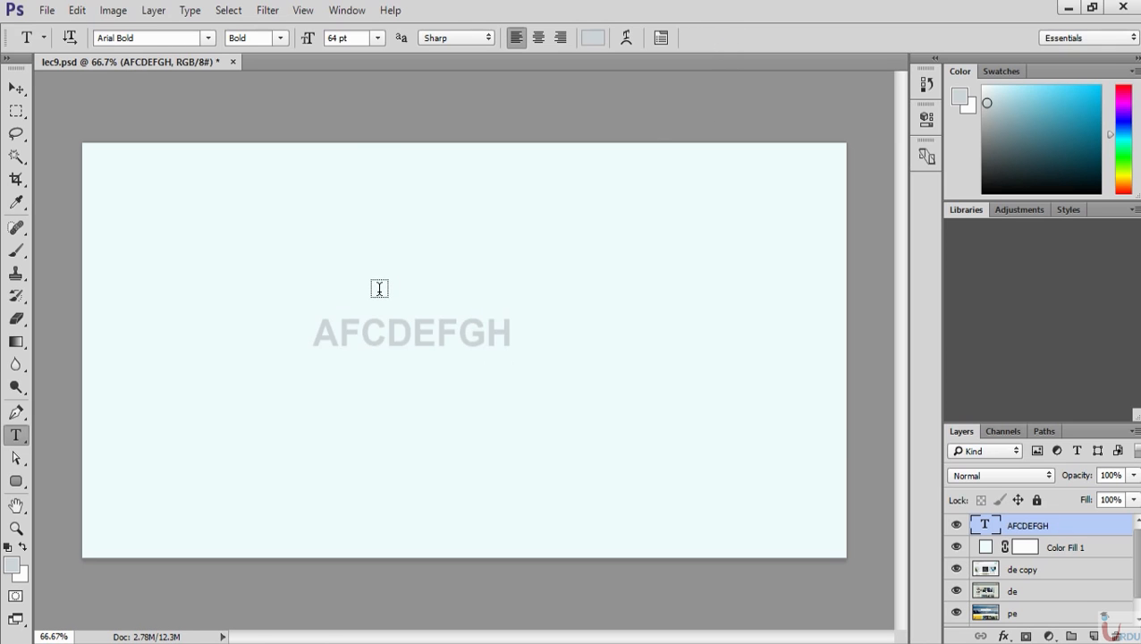
{"action": "left_click", "coordinate": [16, 250]}
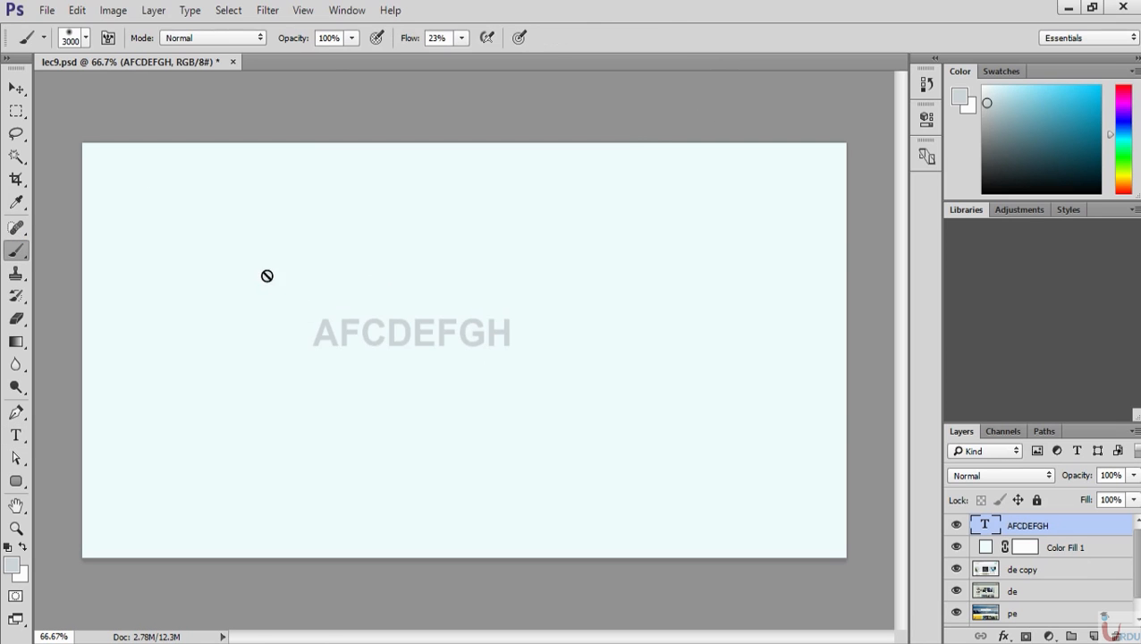
{"action": "left_click", "coordinate": [1093, 636]}
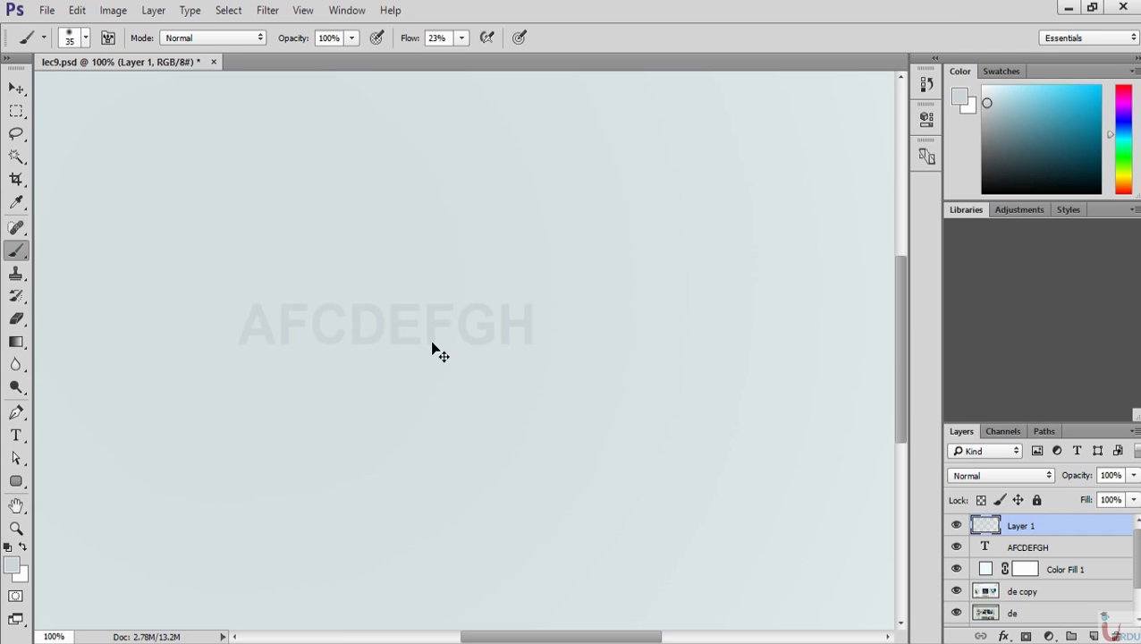
{"action": "key", "text": "ctrl+minus"}
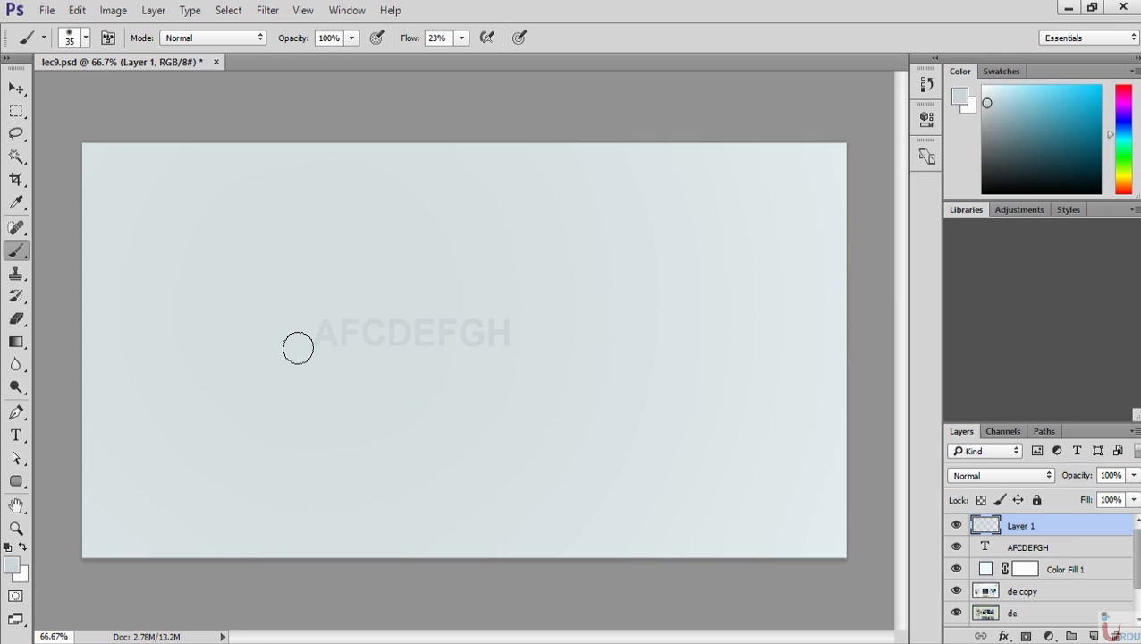
Detach the Color, Swatches, Libraries and Layers panels from the dock one by one and close each of them
{"action": "left_click_drag", "start_coordinate": [964, 74], "coordinate": [700, 119]}
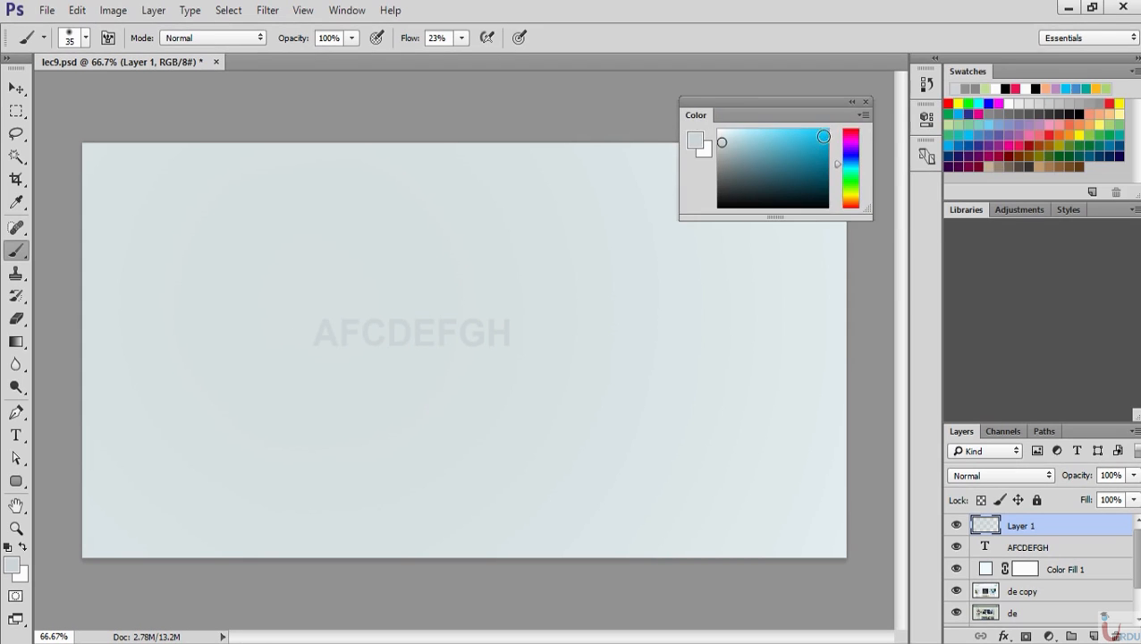
{"action": "left_click", "coordinate": [864, 102]}
{"action": "left_click_drag", "start_coordinate": [966, 73], "coordinate": [821, 105]}
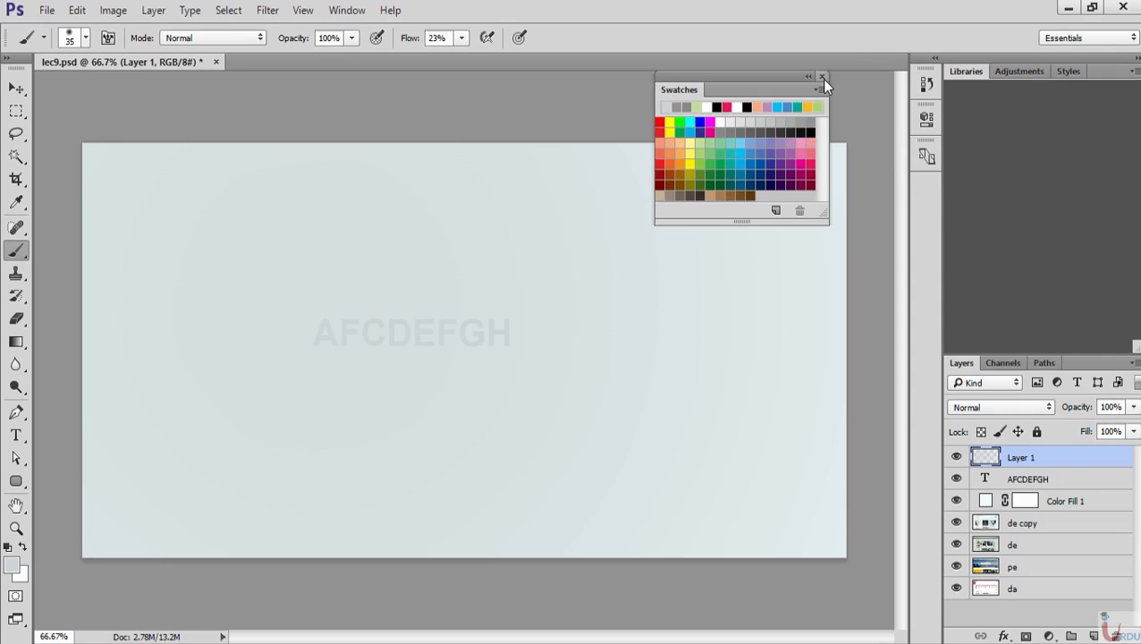
{"action": "left_click", "coordinate": [821, 78]}
{"action": "left_click_drag", "start_coordinate": [966, 71], "coordinate": [594, 158]}
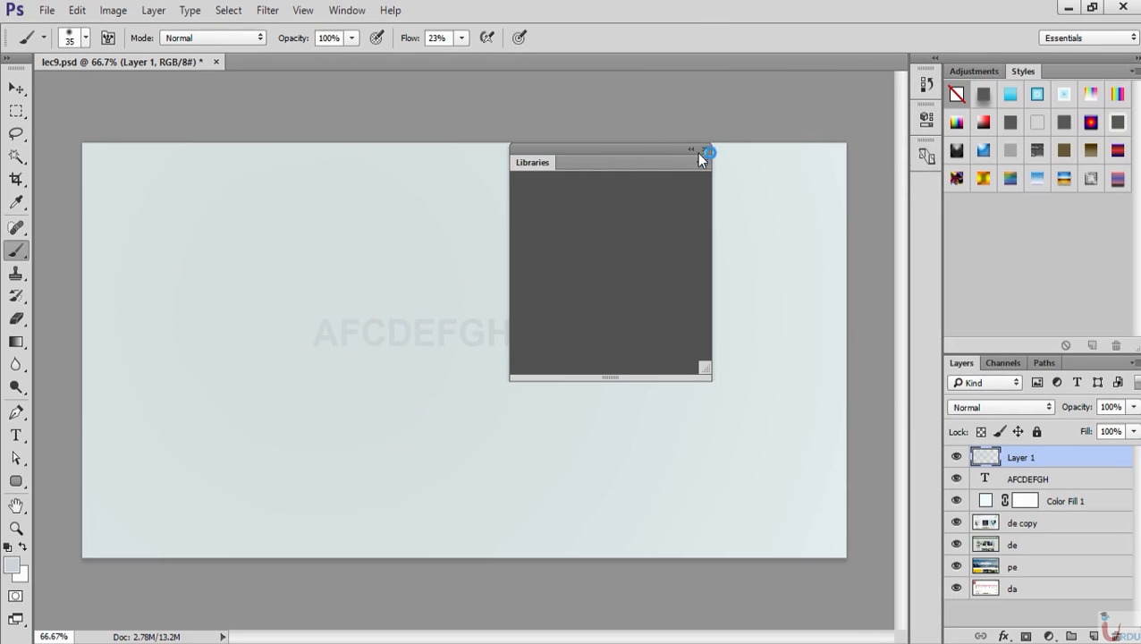
{"action": "left_click", "coordinate": [706, 150]}
{"action": "left_click_drag", "start_coordinate": [955, 362], "coordinate": [477, 198]}
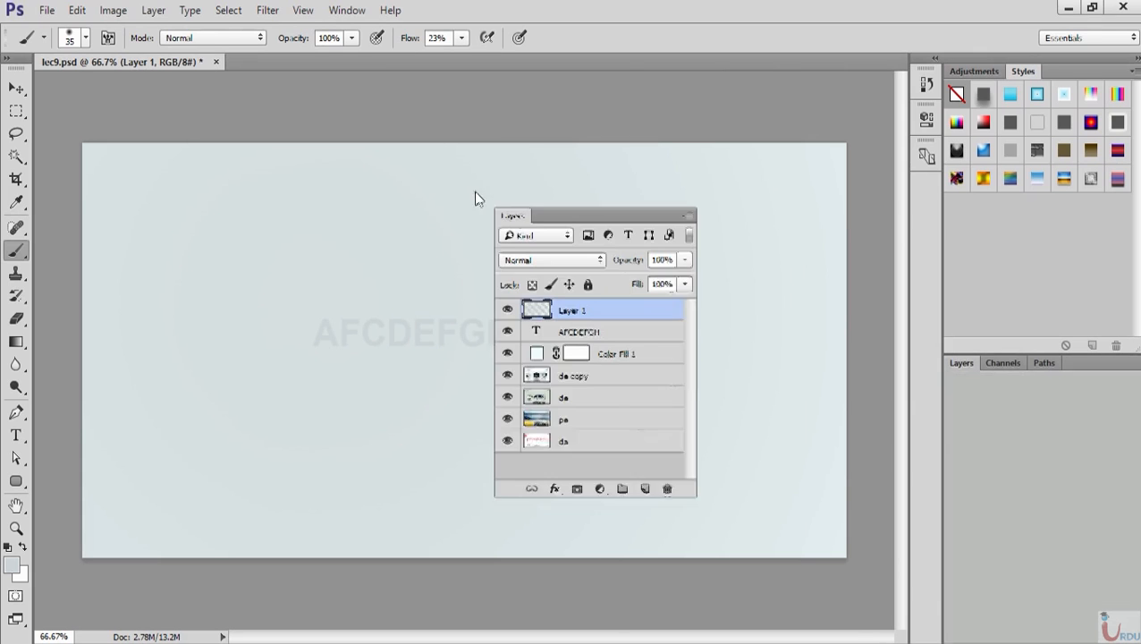
{"action": "left_click", "coordinate": [650, 180]}
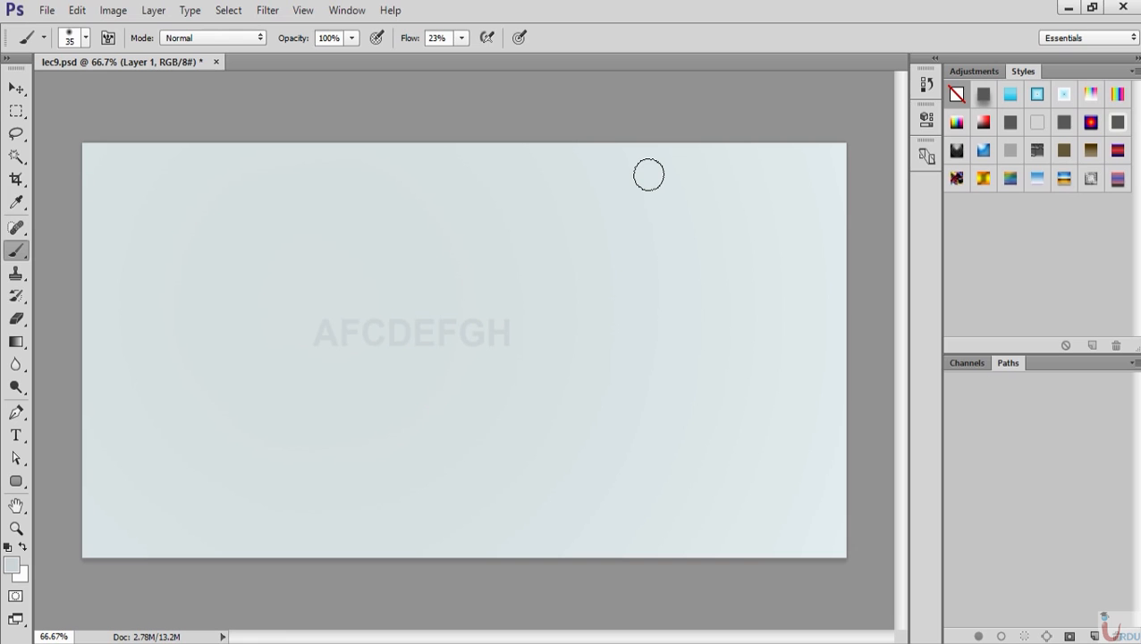
Reopen the Layers panel and dock it in the same group as Channels and Paths
{"action": "left_click", "coordinate": [336, 12]}
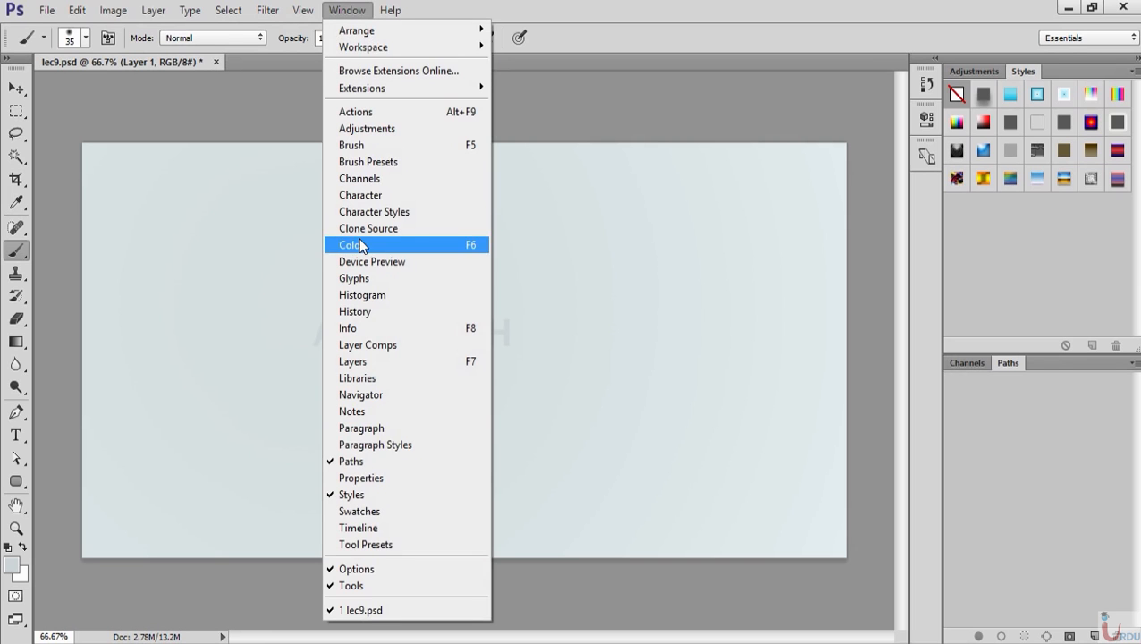
{"action": "left_click", "coordinate": [395, 362]}
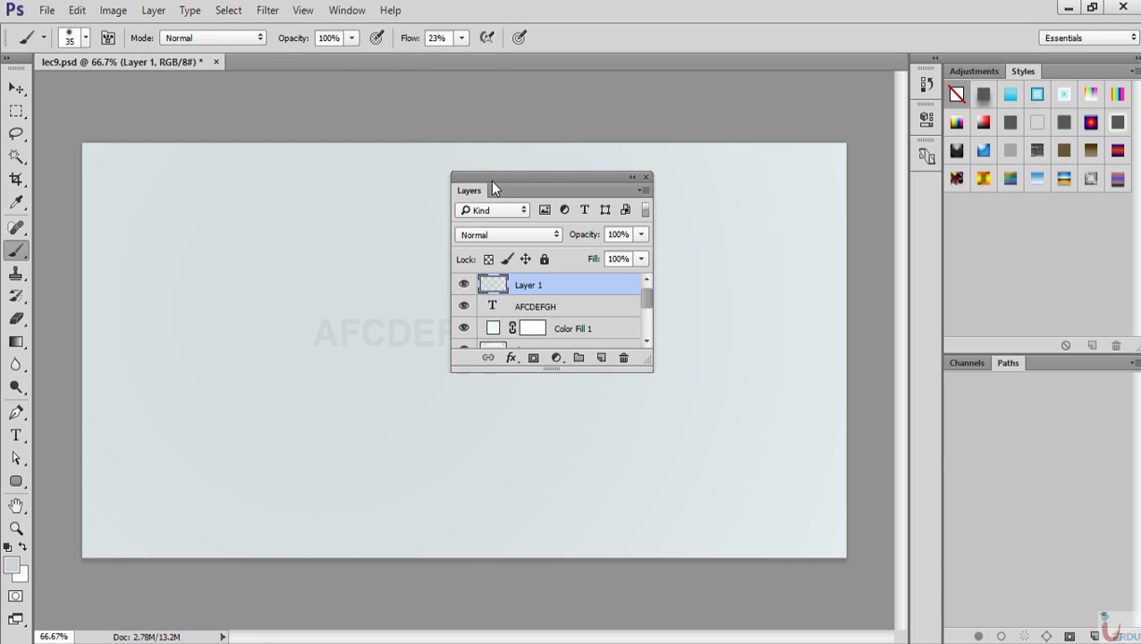
{"action": "left_click_drag", "start_coordinate": [490, 180], "coordinate": [948, 366]}
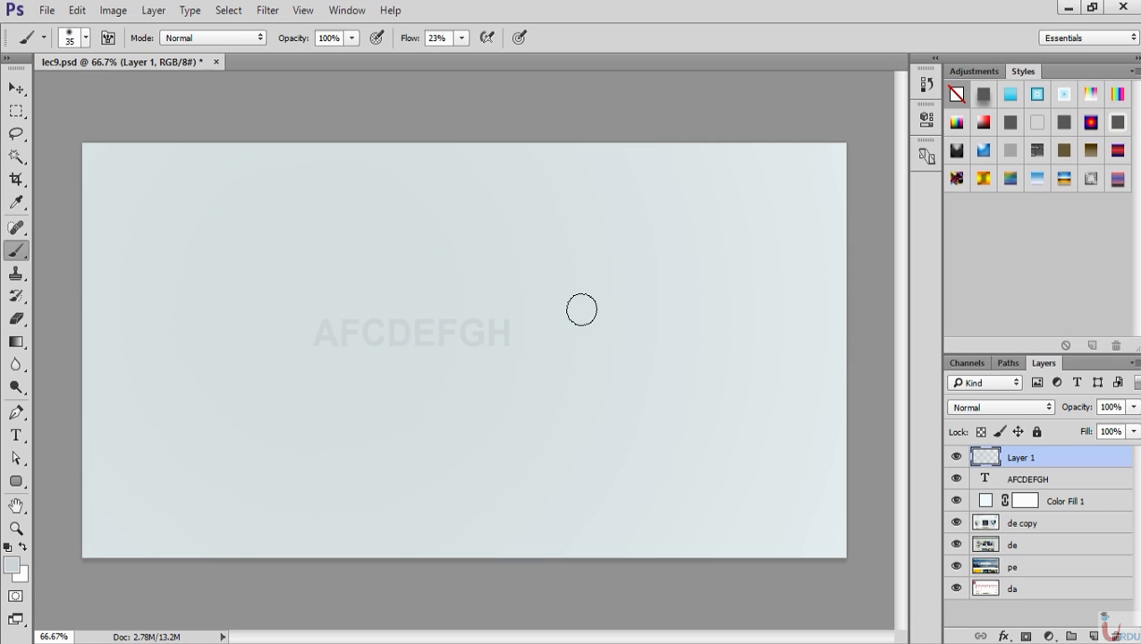
Try painting a Quick Mask with the brush above and beside the end of the text, undo it, and leave Quick Mask mode
{"action": "key", "text": "q"}
{"action": "mouse_move", "coordinate": [497, 292]}
{"action": "left_mouse_down"}
{"action": "mouse_move", "coordinate": [601, 275]}
{"action": "mouse_move", "coordinate": [507, 207]}
{"action": "mouse_move", "coordinate": [591, 293]}
{"action": "mouse_move", "coordinate": [543, 303]}
{"action": "mouse_move", "coordinate": [607, 196]}
{"action": "mouse_move", "coordinate": [631, 303]}
{"action": "mouse_move", "coordinate": [591, 259]}
{"action": "mouse_move", "coordinate": [647, 225]}
{"action": "mouse_move", "coordinate": [613, 265]}
{"action": "mouse_move", "coordinate": [696, 229]}
{"action": "mouse_move", "coordinate": [669, 264]}
{"action": "left_mouse_up"}
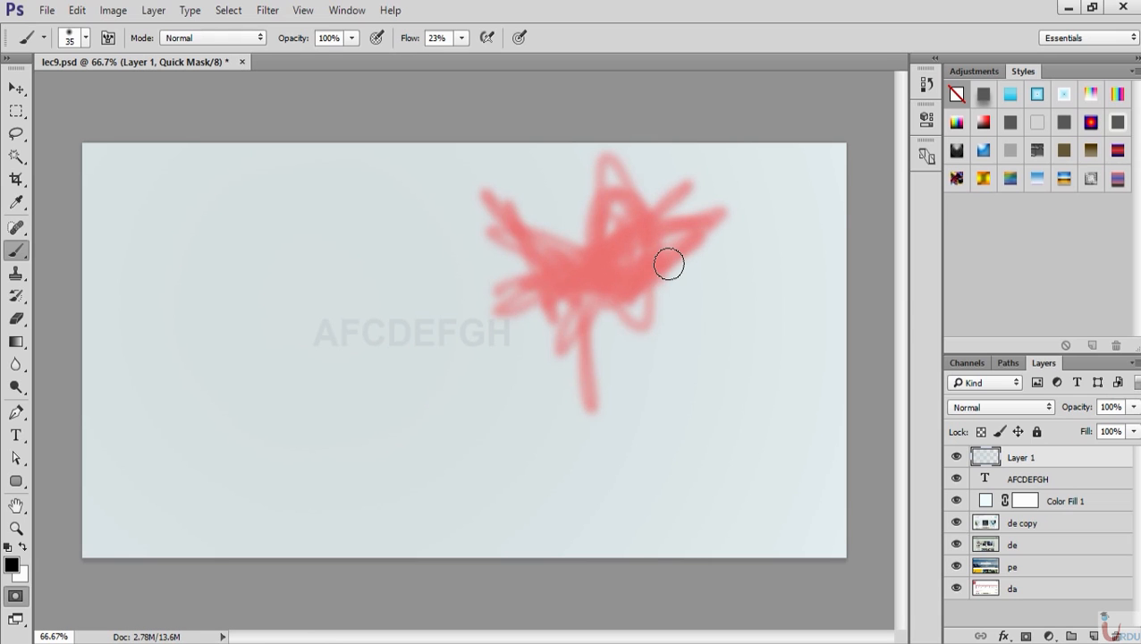
{"action": "key", "text": "ctrl+z"}
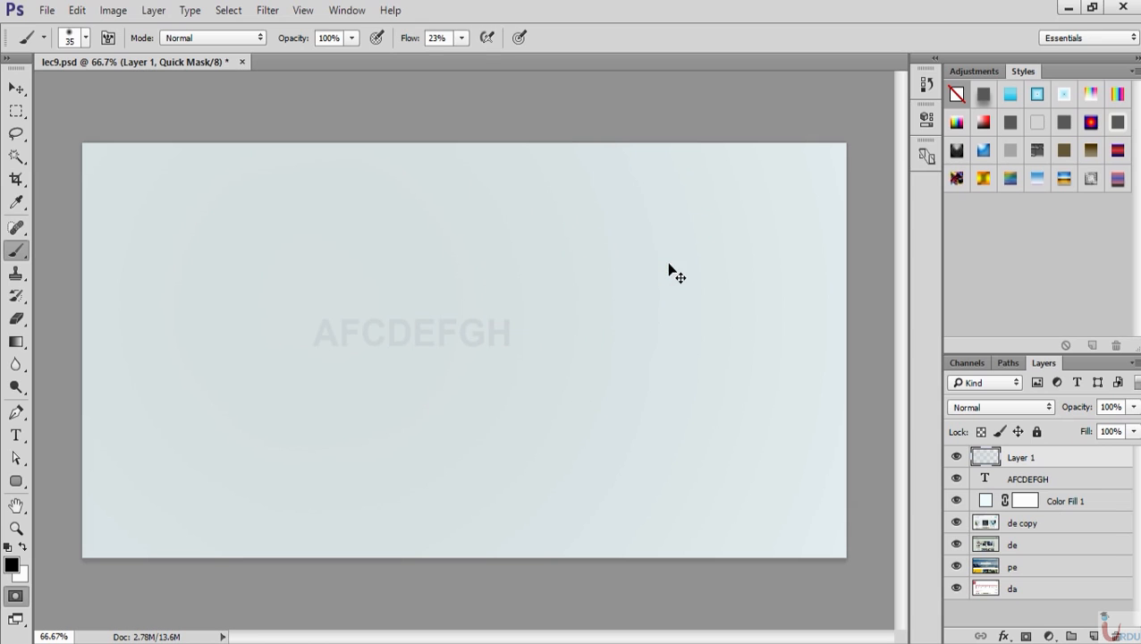
{"action": "key", "text": "q"}
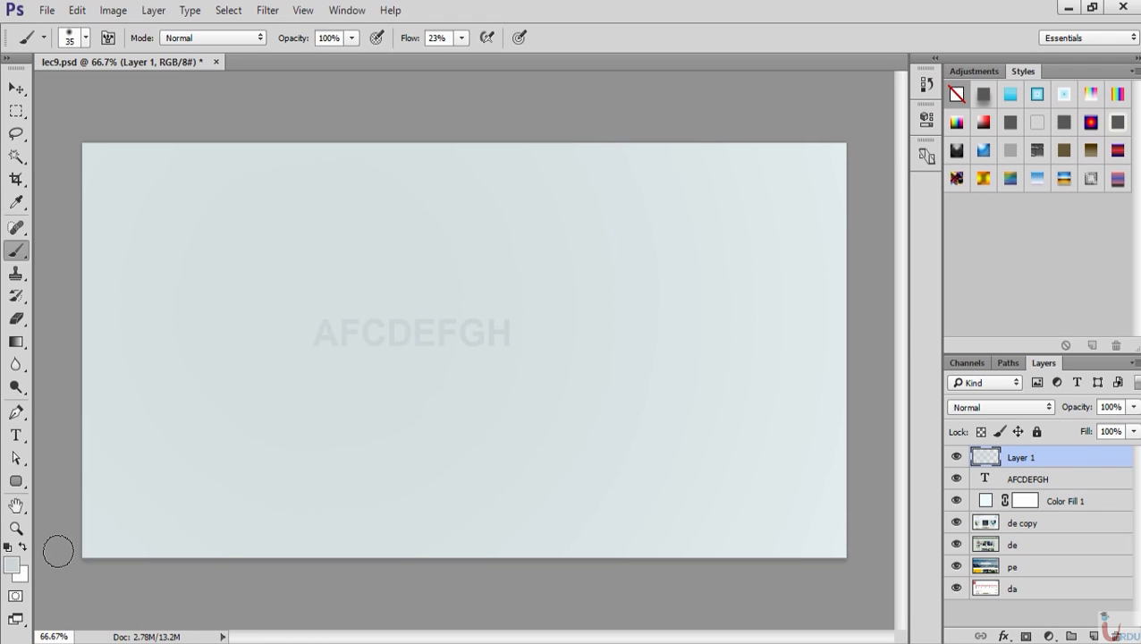
Paint a jagged Quick Mask area around the start of the text, convert it to a selection, and deselect
{"action": "left_click", "coordinate": [15, 597]}
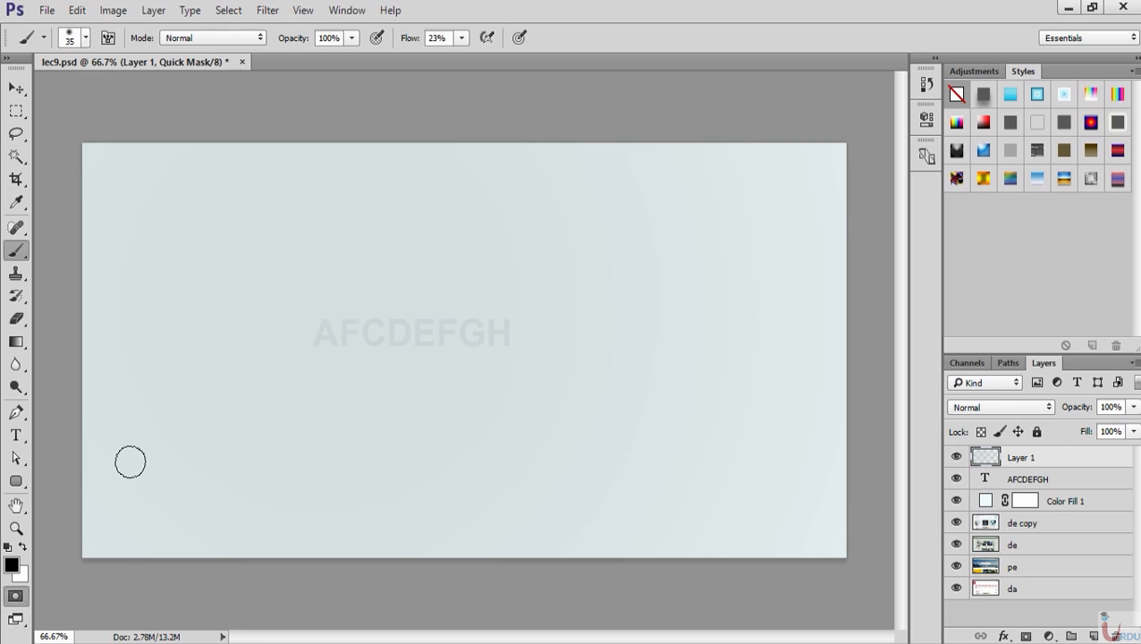
{"action": "mouse_move", "coordinate": [195, 294]}
{"action": "left_mouse_down"}
{"action": "mouse_move", "coordinate": [296, 229]}
{"action": "mouse_move", "coordinate": [209, 297]}
{"action": "mouse_move", "coordinate": [296, 242]}
{"action": "mouse_move", "coordinate": [234, 289]}
{"action": "mouse_move", "coordinate": [311, 234]}
{"action": "mouse_move", "coordinate": [185, 321]}
{"action": "mouse_move", "coordinate": [296, 238]}
{"action": "mouse_move", "coordinate": [286, 278]}
{"action": "mouse_move", "coordinate": [214, 332]}
{"action": "mouse_move", "coordinate": [259, 307]}
{"action": "mouse_move", "coordinate": [328, 229]}
{"action": "mouse_move", "coordinate": [319, 220]}
{"action": "mouse_move", "coordinate": [244, 343]}
{"action": "mouse_move", "coordinate": [241, 385]}
{"action": "mouse_move", "coordinate": [309, 223]}
{"action": "mouse_move", "coordinate": [319, 236]}
{"action": "mouse_move", "coordinate": [267, 407]}
{"action": "mouse_move", "coordinate": [295, 403]}
{"action": "mouse_move", "coordinate": [320, 323]}
{"action": "mouse_move", "coordinate": [303, 182]}
{"action": "mouse_move", "coordinate": [303, 315]}
{"action": "mouse_move", "coordinate": [330, 381]}
{"action": "mouse_move", "coordinate": [318, 312]}
{"action": "left_mouse_up"}
{"action": "mouse_move", "coordinate": [238, 225]}
{"action": "left_mouse_down"}
{"action": "mouse_move", "coordinate": [366, 311]}
{"action": "mouse_move", "coordinate": [301, 248]}
{"action": "mouse_move", "coordinate": [173, 236]}
{"action": "mouse_move", "coordinate": [338, 305]}
{"action": "mouse_move", "coordinate": [385, 279]}
{"action": "mouse_move", "coordinate": [259, 262]}
{"action": "mouse_move", "coordinate": [347, 250]}
{"action": "mouse_move", "coordinate": [343, 237]}
{"action": "mouse_move", "coordinate": [301, 250]}
{"action": "mouse_move", "coordinate": [368, 248]}
{"action": "left_mouse_up"}
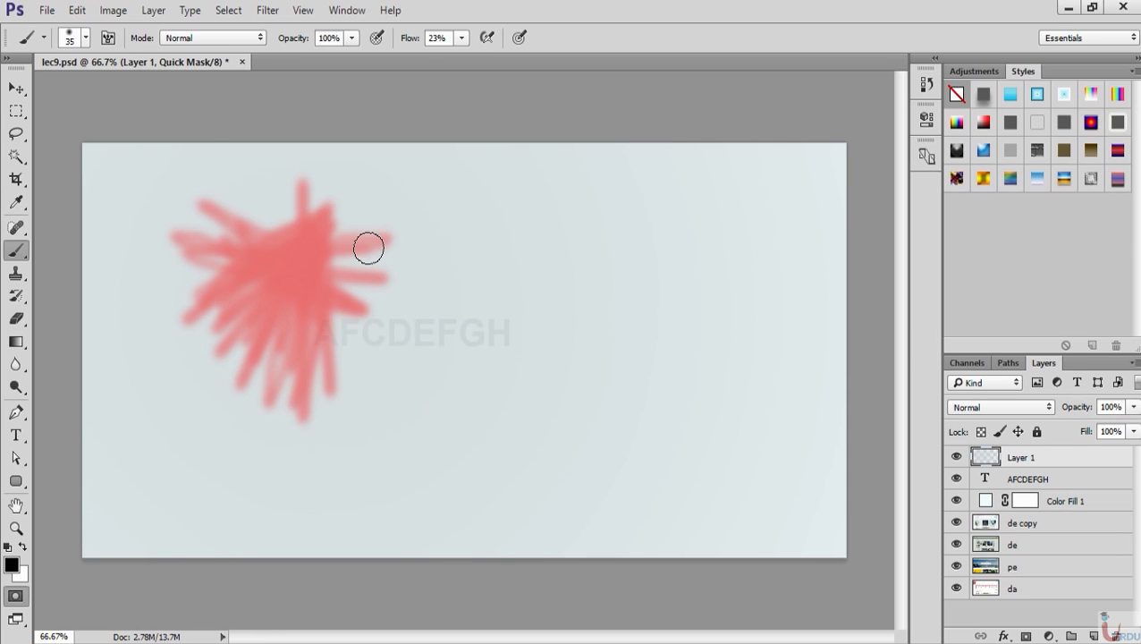
{"action": "key", "text": "q"}
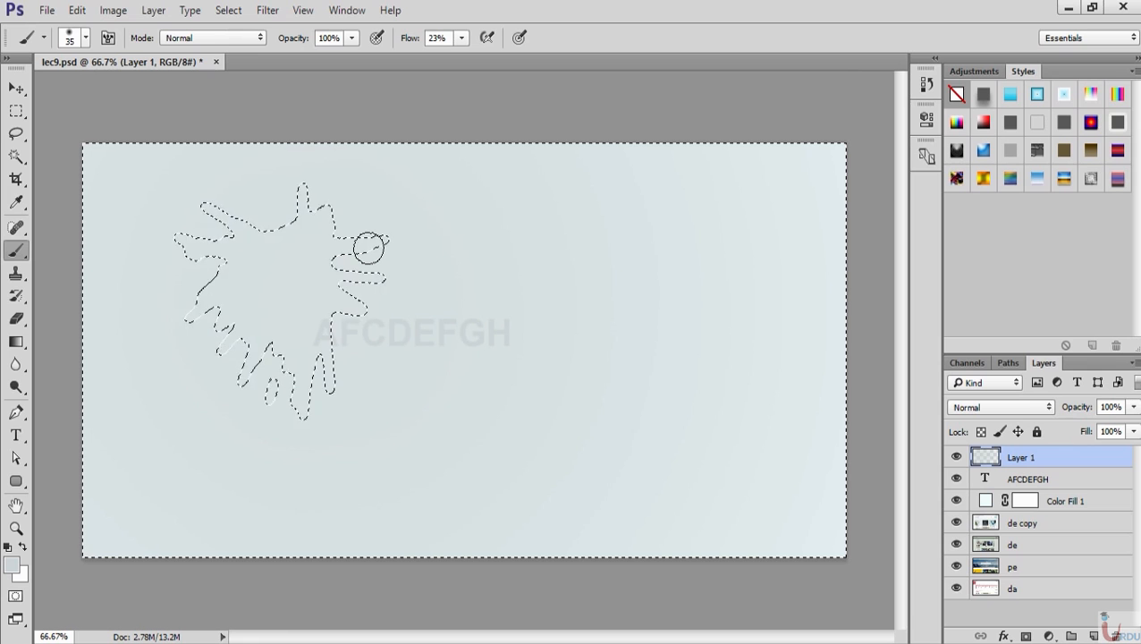
{"action": "key", "text": "ctrl+d"}
Hide Layer 1, the AFCDEFGH text layer and Color Fill 1, and select the de copy layer
{"action": "left_click_drag", "start_coordinate": [956, 457], "coordinate": [956, 506]}
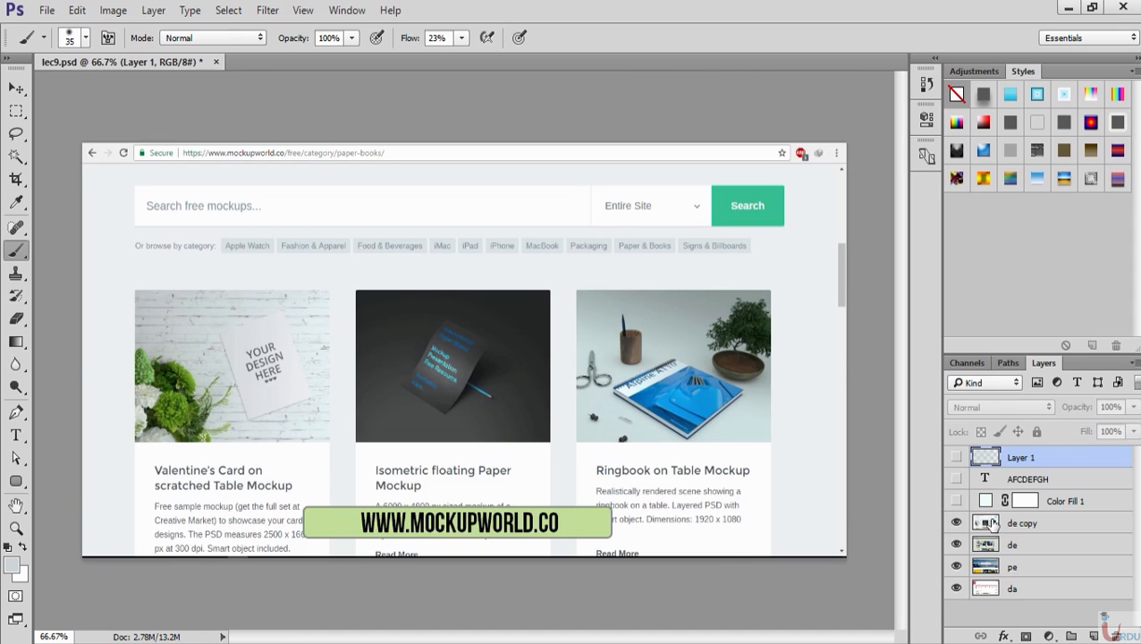
{"action": "left_click", "coordinate": [992, 523]}
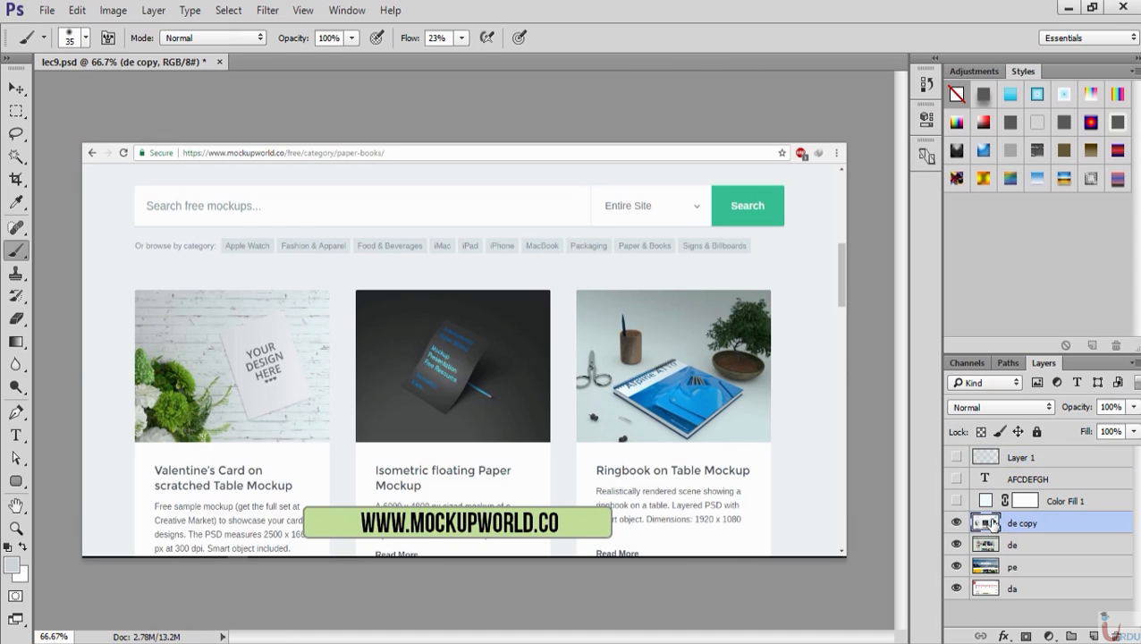
Inspect the image's Blue, Green and Red channels individually, restore the RGB composite, and return to the layer list
{"action": "left_click", "coordinate": [966, 363]}
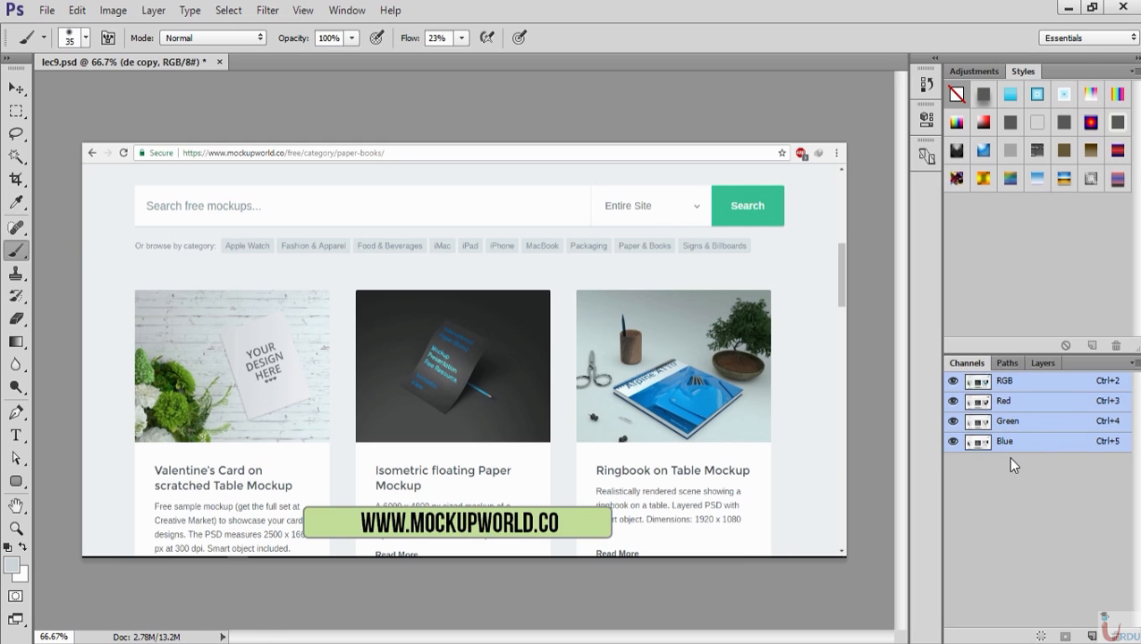
{"action": "left_click", "coordinate": [1028, 441]}
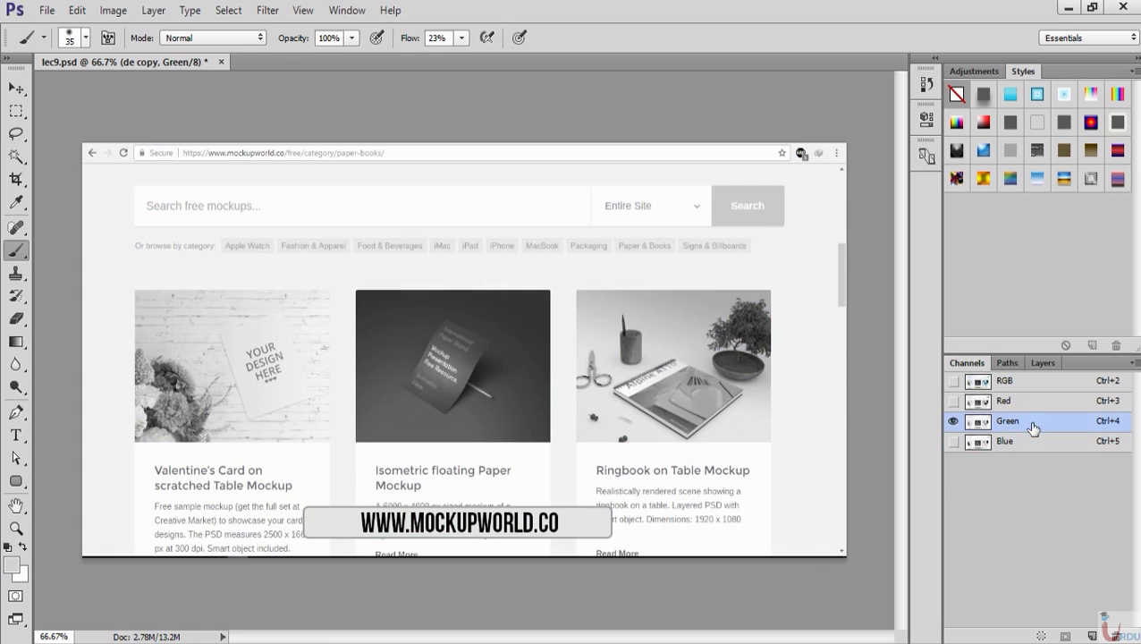
{"action": "left_click", "coordinate": [1034, 407]}
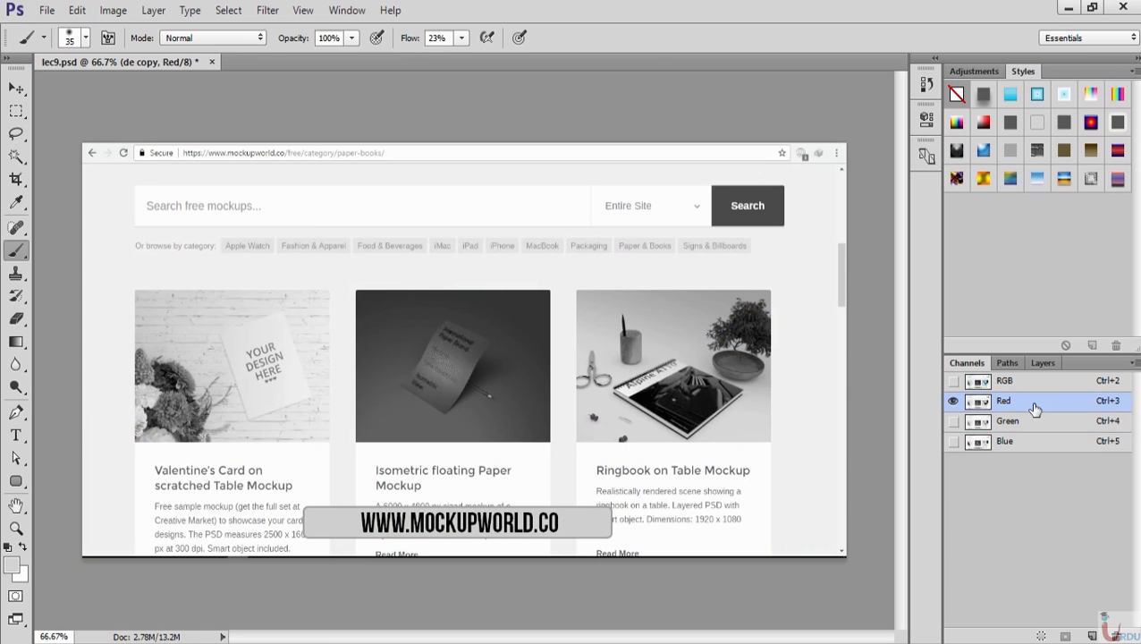
{"action": "left_click", "coordinate": [1043, 364]}
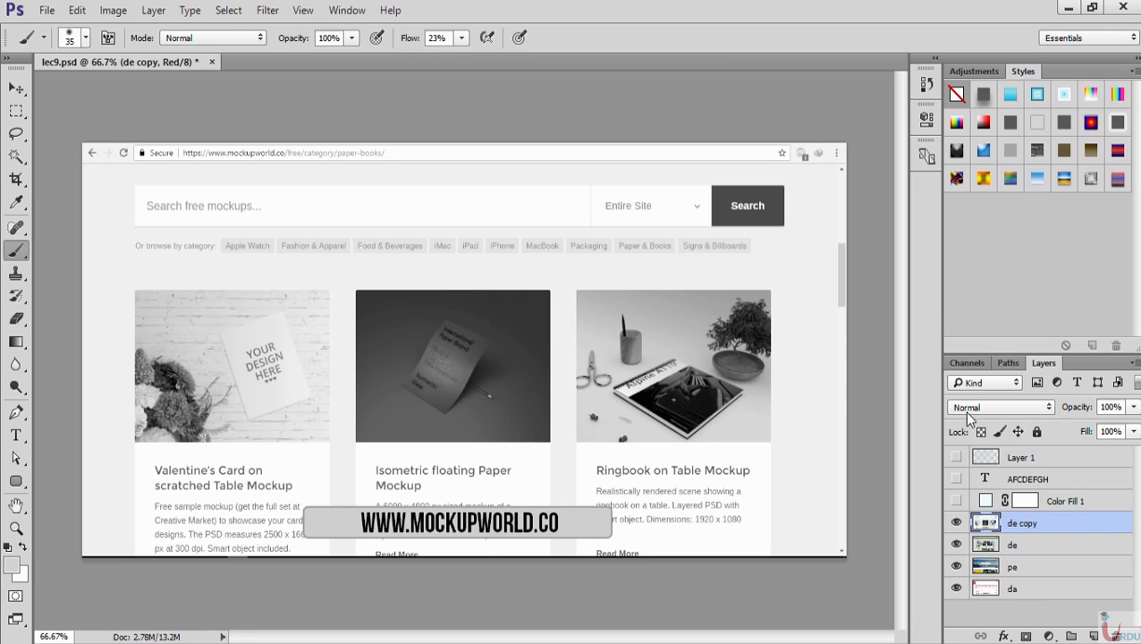
{"action": "left_click", "coordinate": [966, 363]}
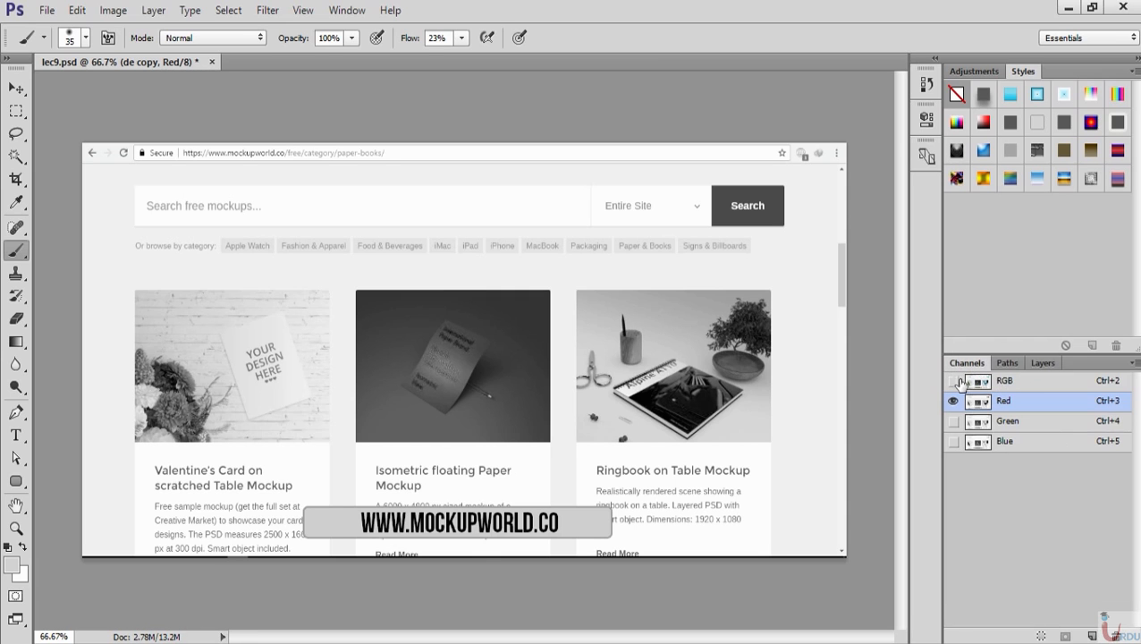
{"action": "left_click", "coordinate": [1006, 382]}
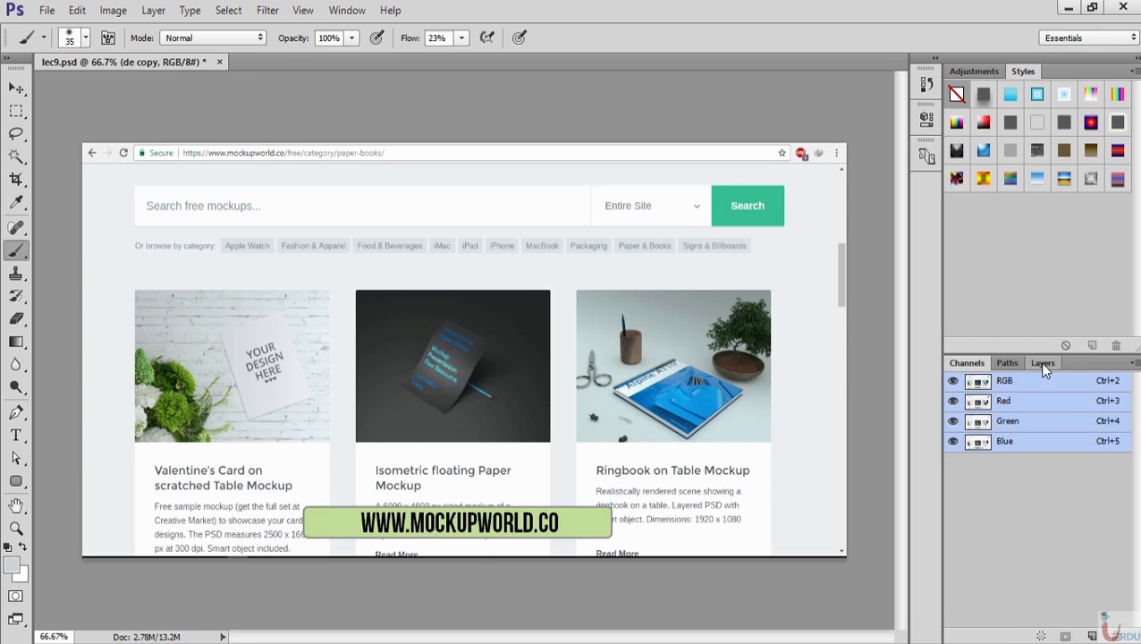
{"action": "left_click", "coordinate": [1042, 365]}
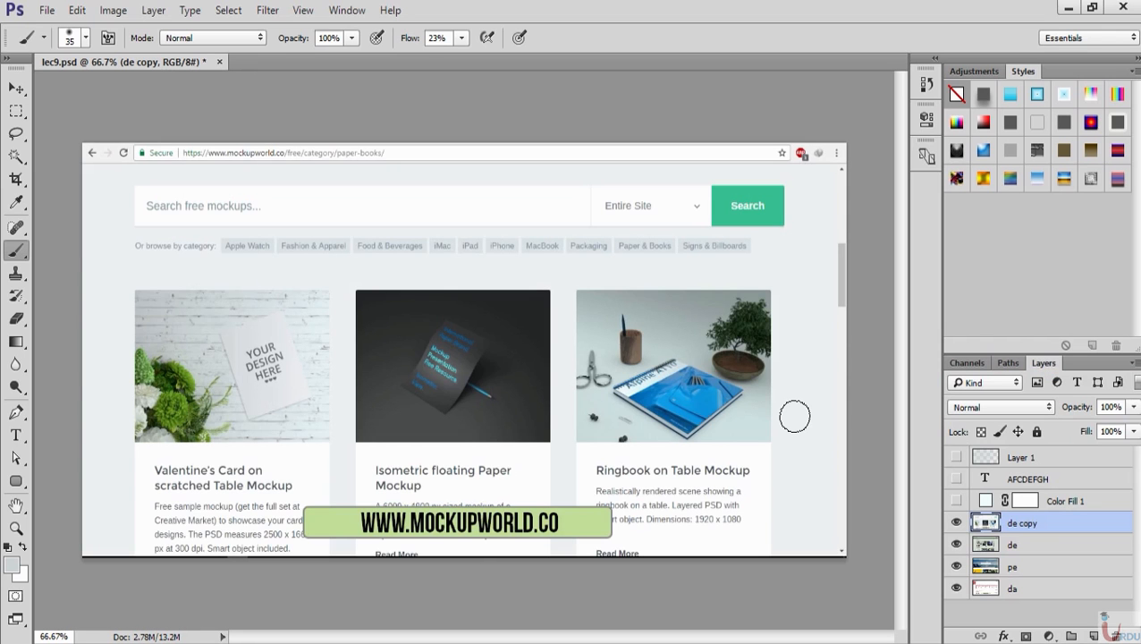